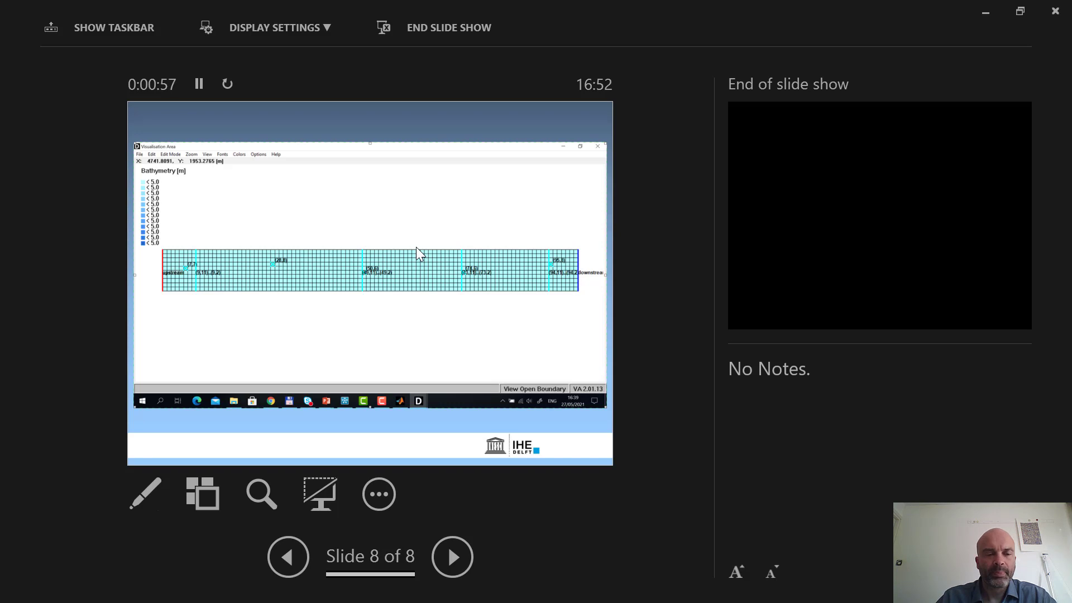
End the slide show, switch to Delft3D-QUICKPLOT and show the grid view for trim-001.dat
{"action": "key", "text": "Escape"}
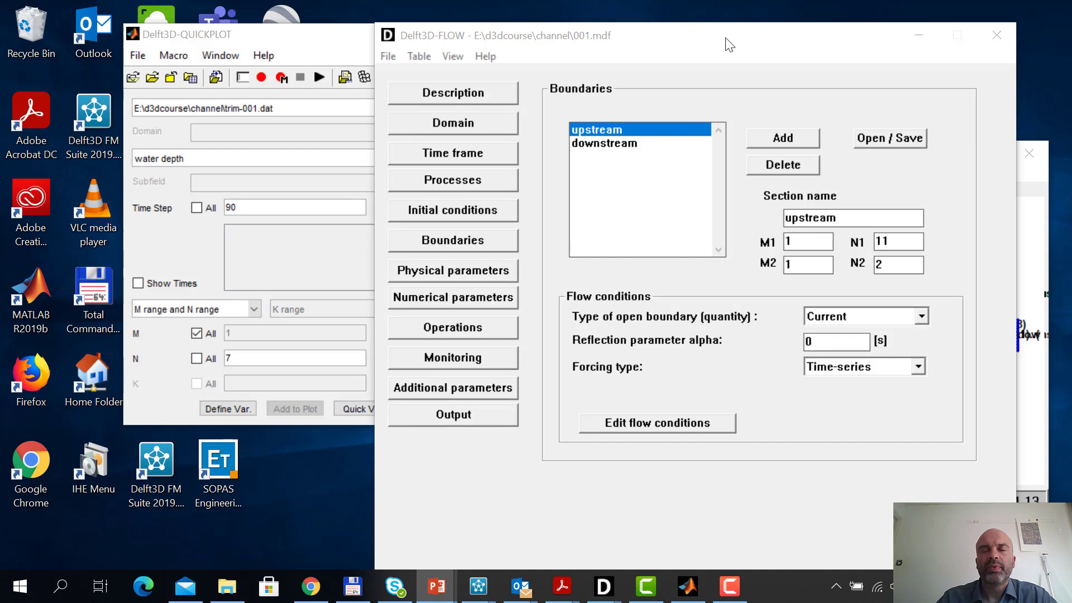
{"action": "left_click_drag", "start_coordinate": [725, 43], "coordinate": [730, 26]}
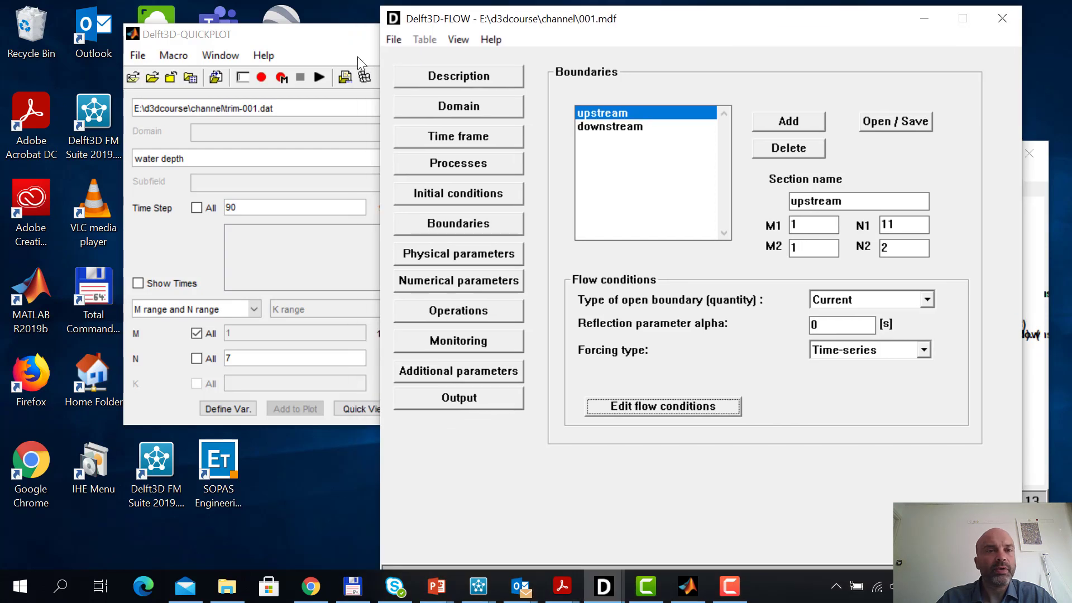
{"action": "left_click", "coordinate": [309, 51]}
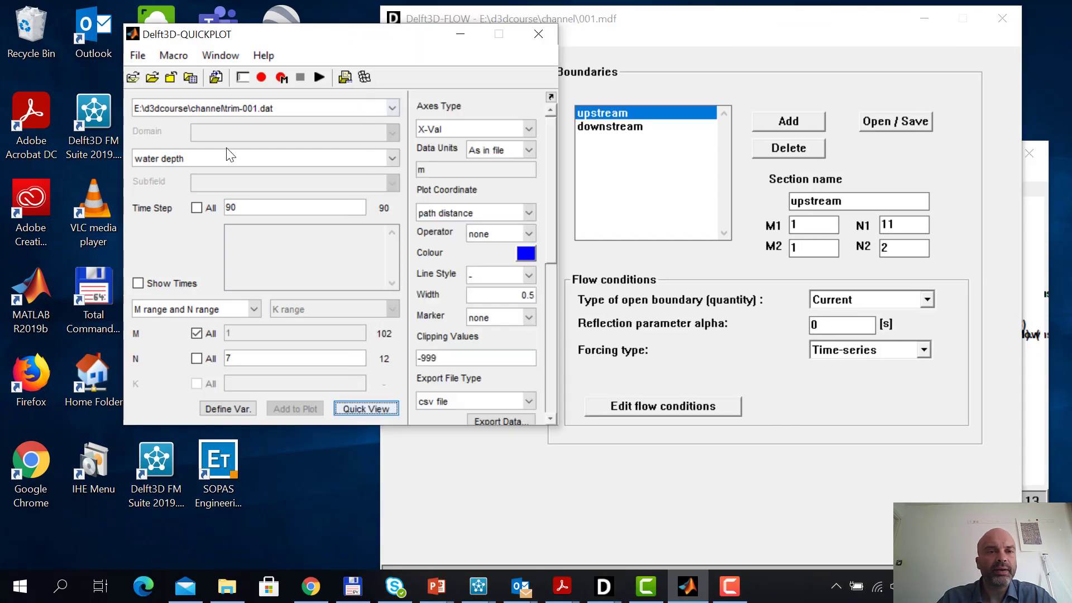
{"action": "left_click", "coordinate": [364, 78]}
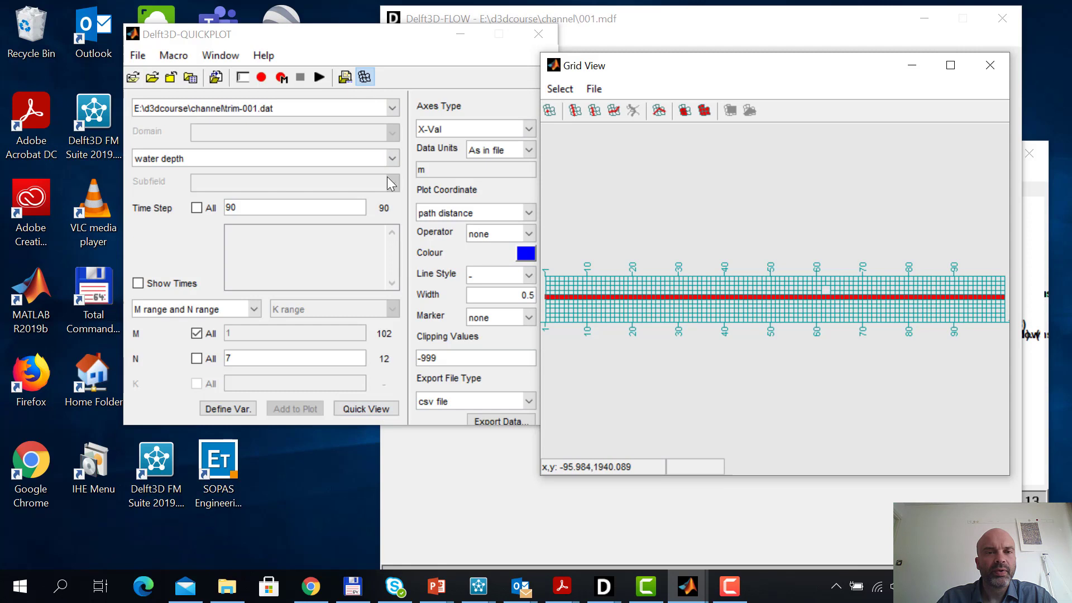
Plot the water level at time step 90 along the N = 7 cross-section in a new quick-view figure
{"action": "left_click", "coordinate": [392, 158]}
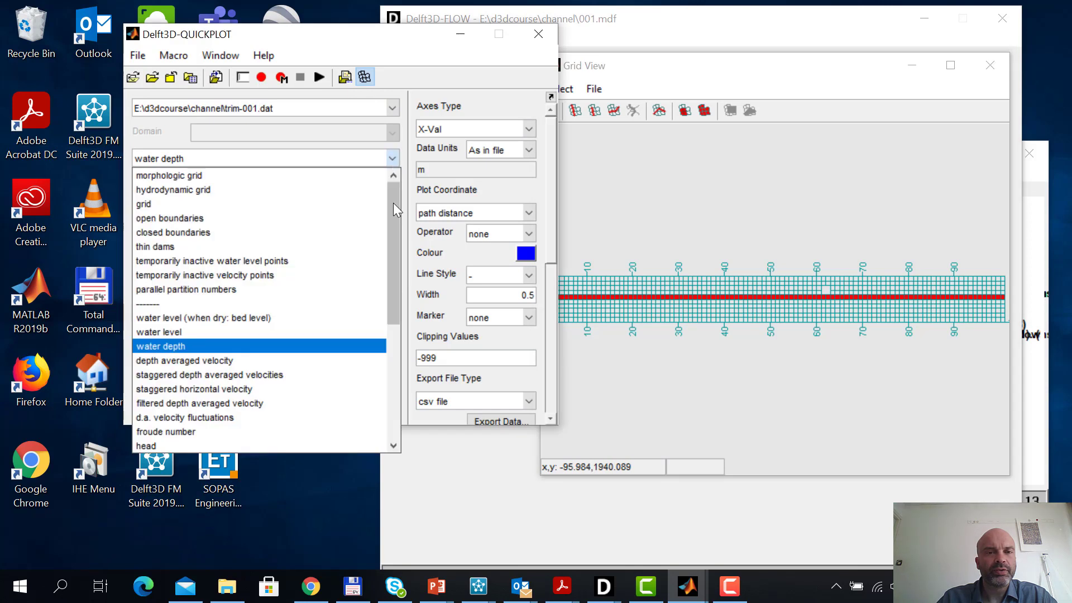
{"action": "left_click", "coordinate": [309, 330]}
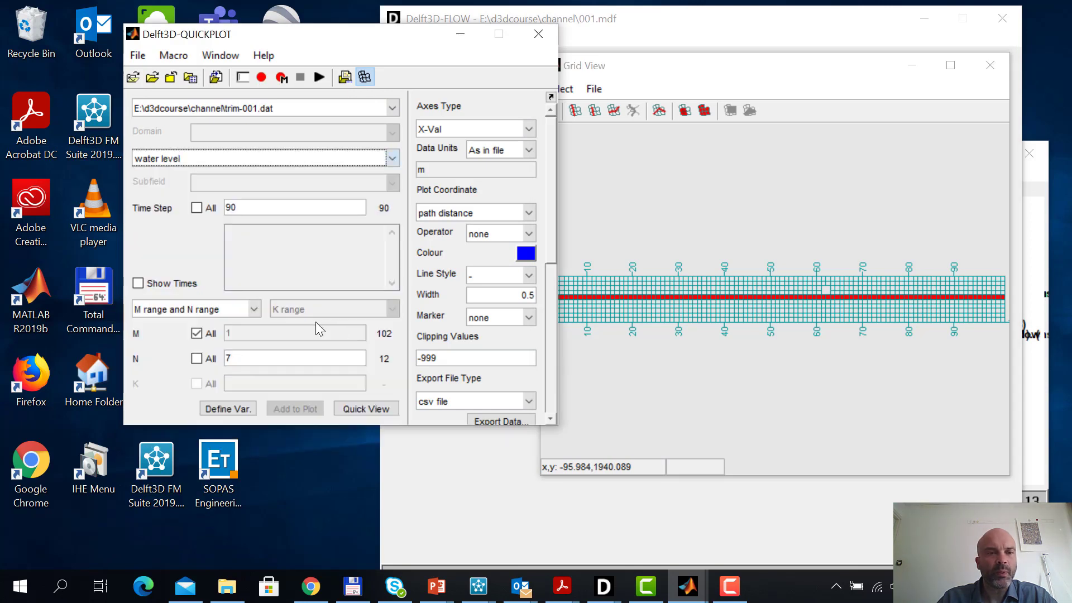
{"action": "left_click", "coordinate": [360, 408]}
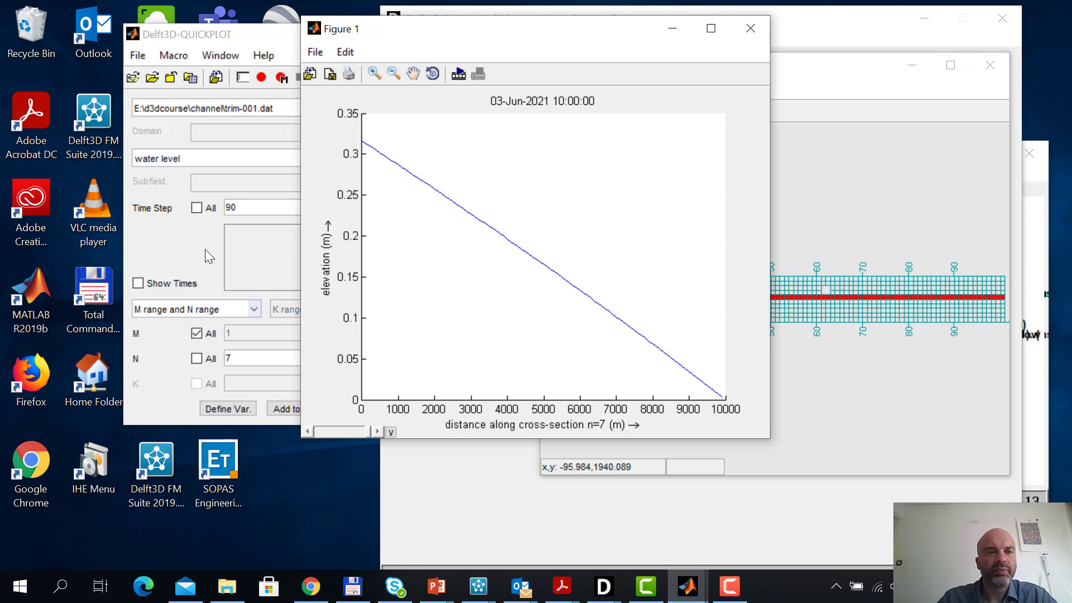
Add the bed level in water level points to the water level figure as a black line
{"action": "left_click", "coordinate": [210, 231]}
{"action": "left_click", "coordinate": [243, 158]}
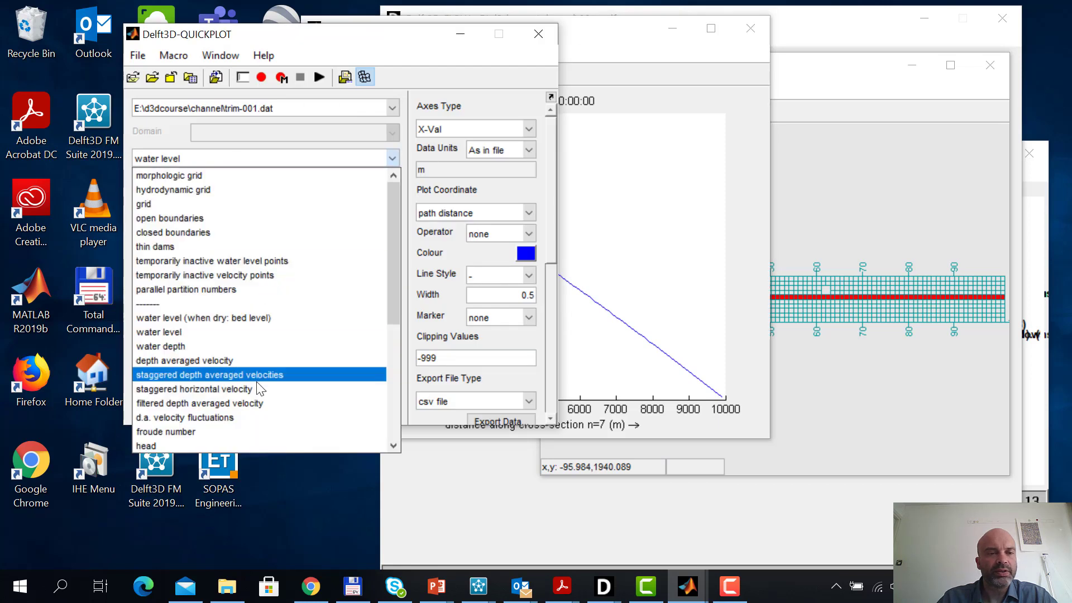
{"action": "scroll", "coordinate": [258, 389], "scroll_direction": "down", "scroll_amount": 4}
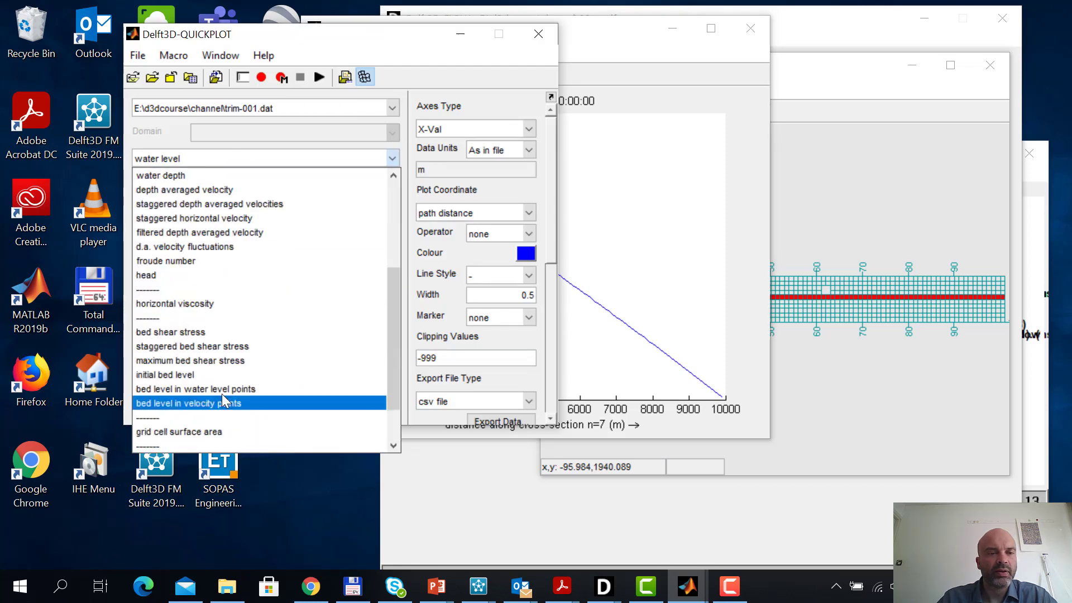
{"action": "left_click", "coordinate": [225, 388]}
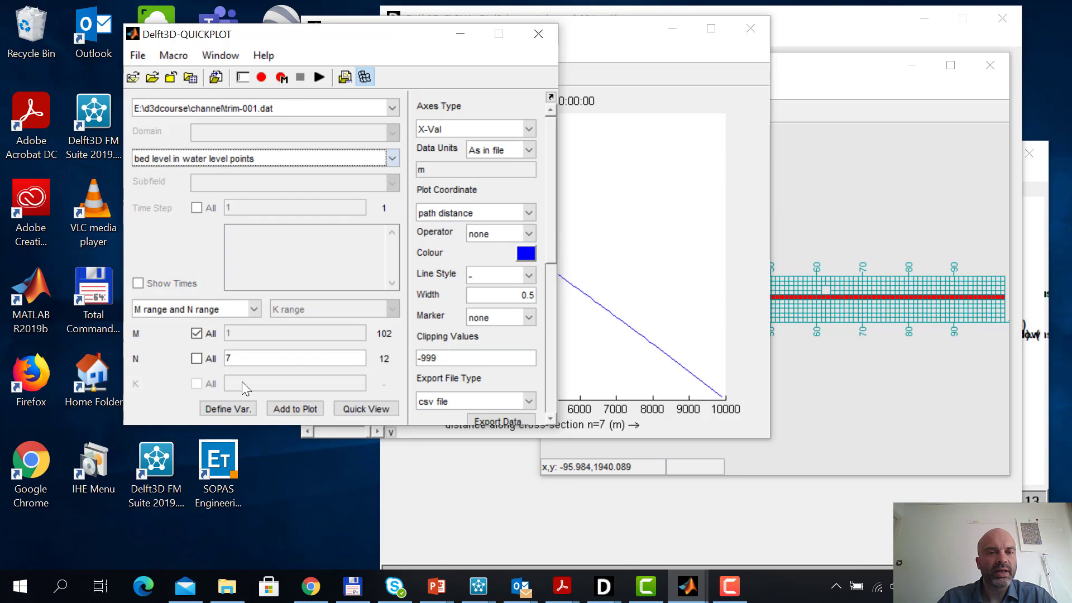
{"action": "left_click", "coordinate": [517, 254]}
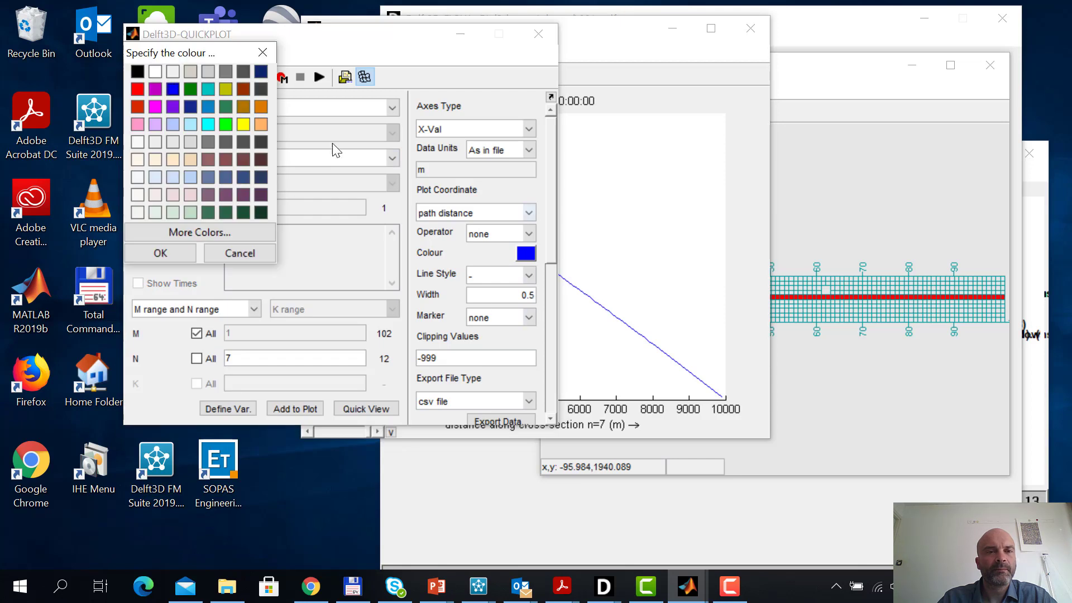
{"action": "left_click", "coordinate": [171, 254]}
{"action": "left_click", "coordinate": [296, 407]}
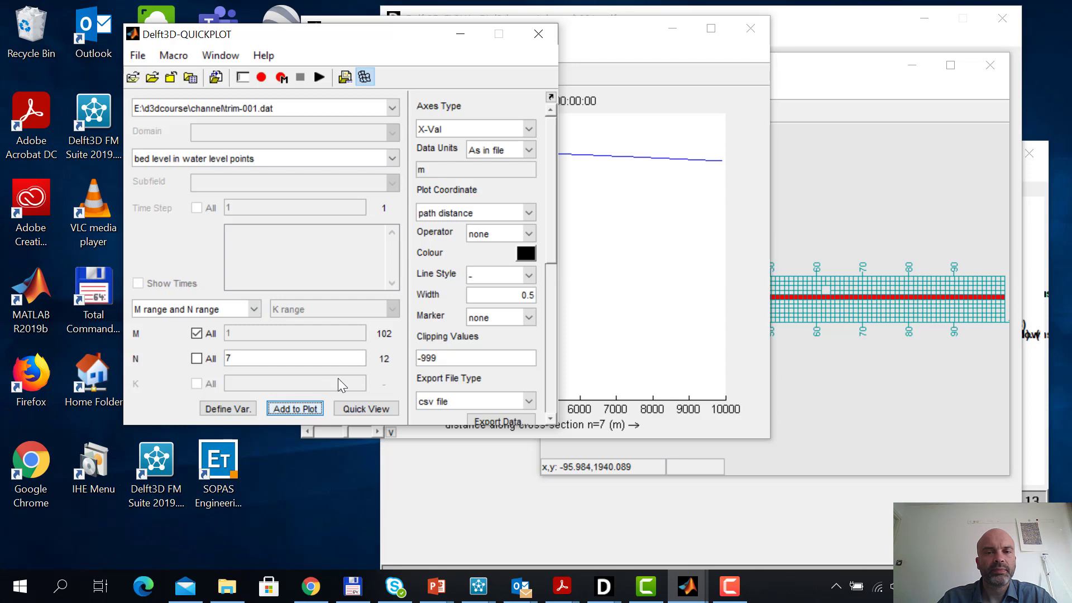
Zoom Figure 1 so that both the water level and bed level lines are in view, and reduce the figure window's height
{"action": "left_click", "coordinate": [598, 44]}
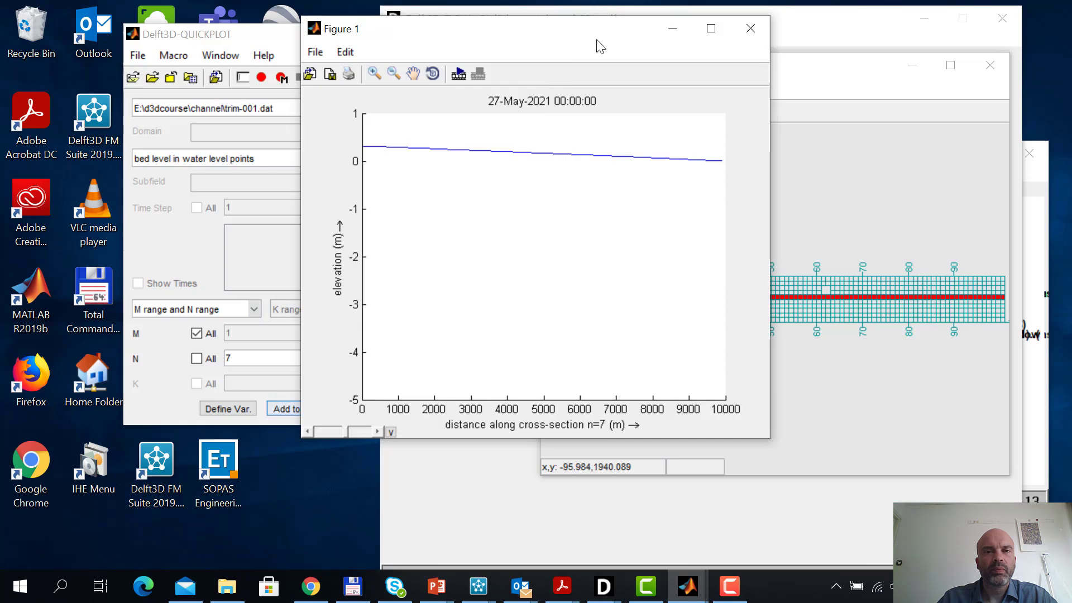
{"action": "left_click", "coordinate": [373, 74]}
{"action": "left_click_drag", "start_coordinate": [366, 128], "coordinate": [728, 420]}
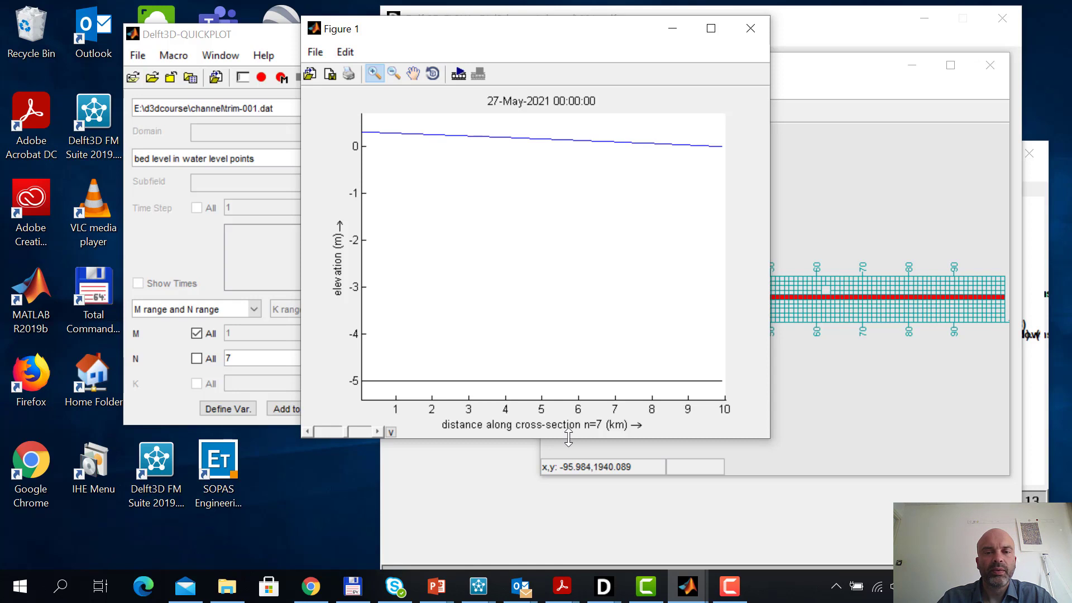
{"action": "left_click_drag", "start_coordinate": [567, 438], "coordinate": [558, 285]}
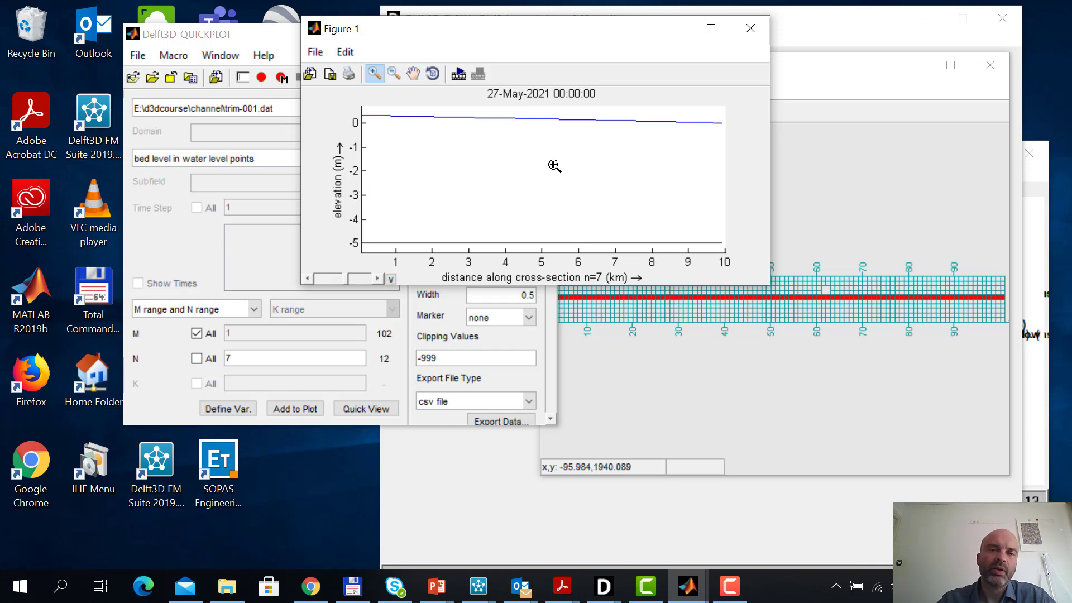
Plot the depth averaged velocity magnitude at time step 90 along N = 7 as a red line in a new figure
{"action": "left_click", "coordinate": [188, 237]}
{"action": "left_click", "coordinate": [259, 160]}
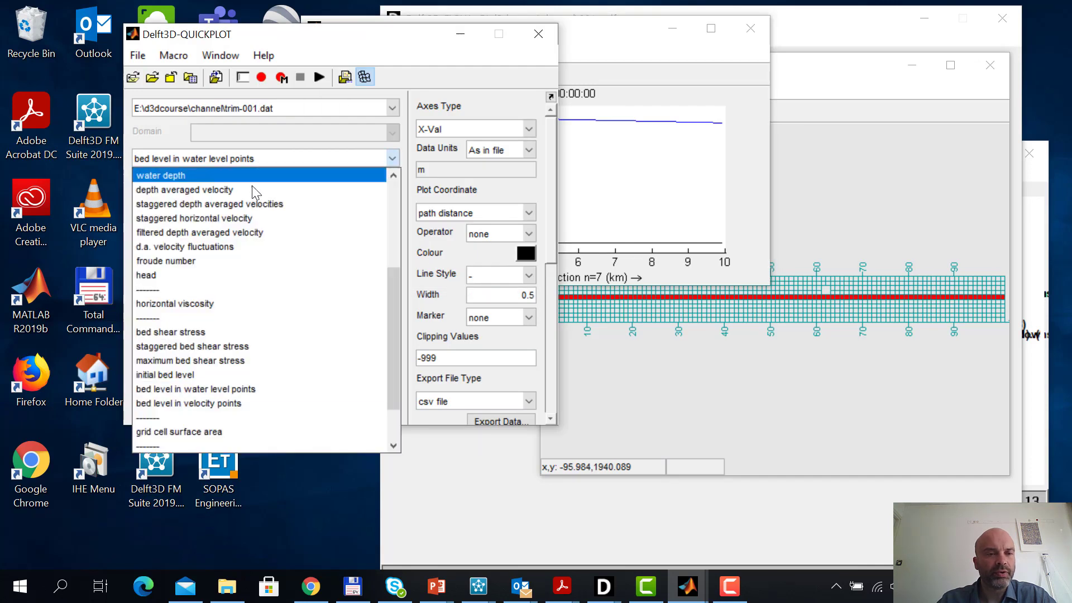
{"action": "scroll", "coordinate": [247, 229], "scroll_direction": "up", "scroll_amount": 1}
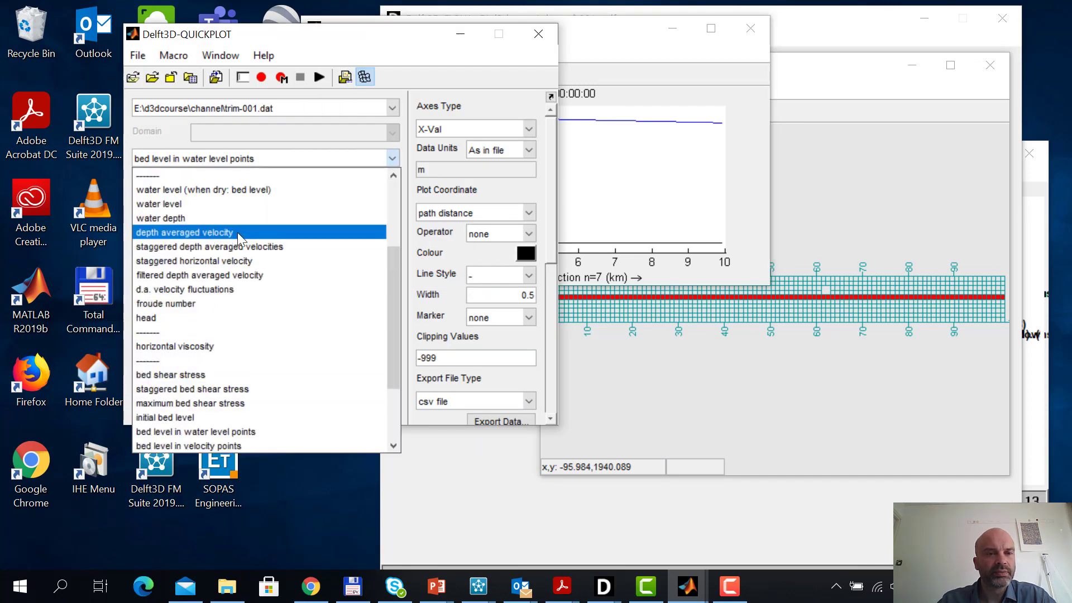
{"action": "left_click", "coordinate": [236, 233]}
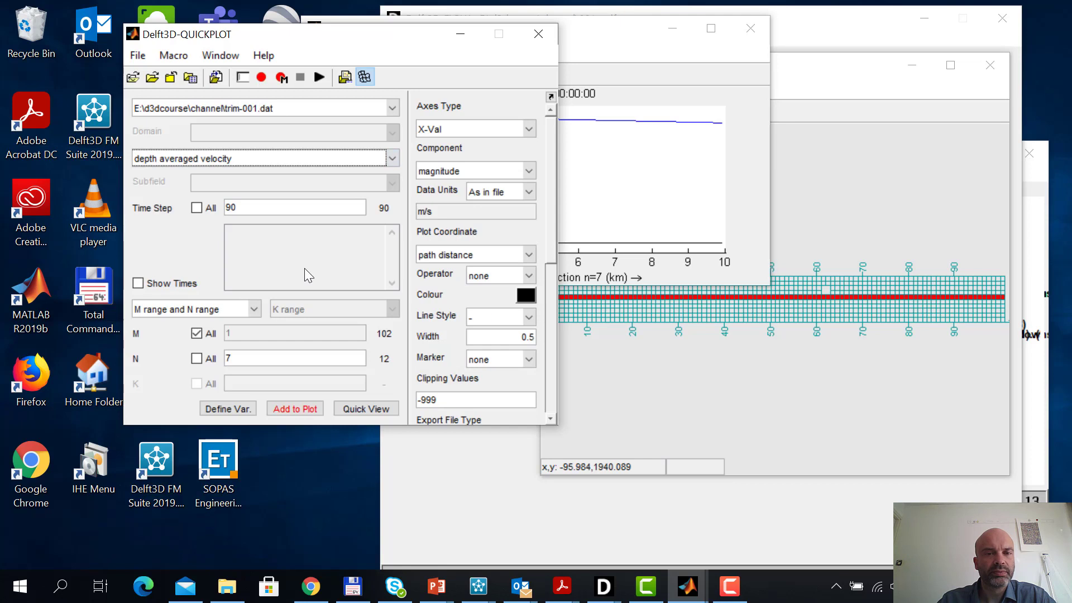
{"action": "left_click", "coordinate": [526, 295]}
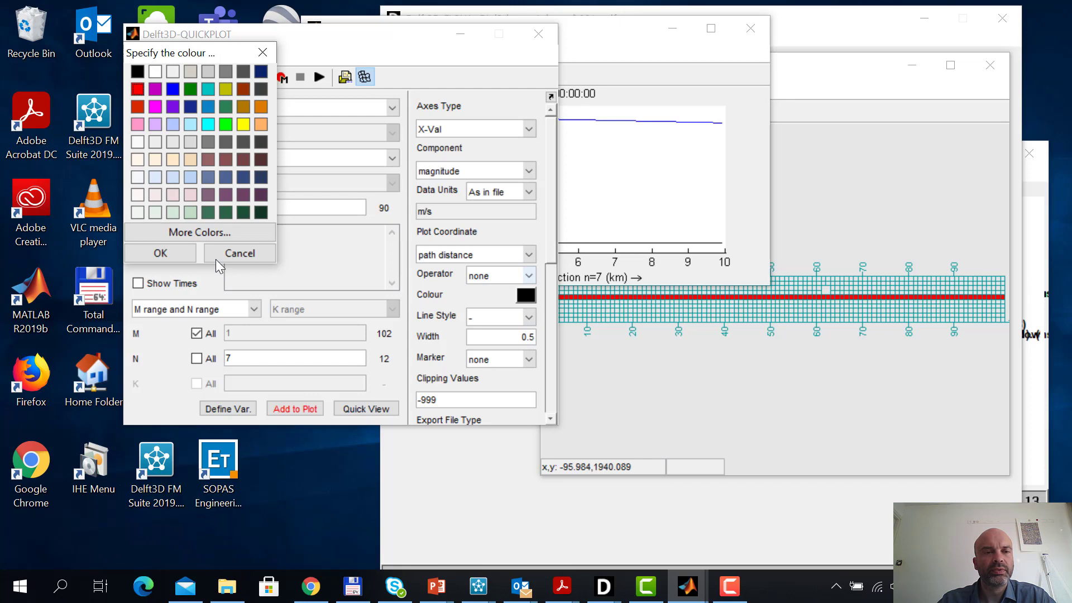
{"action": "left_click", "coordinate": [190, 252]}
{"action": "left_click", "coordinate": [374, 410]}
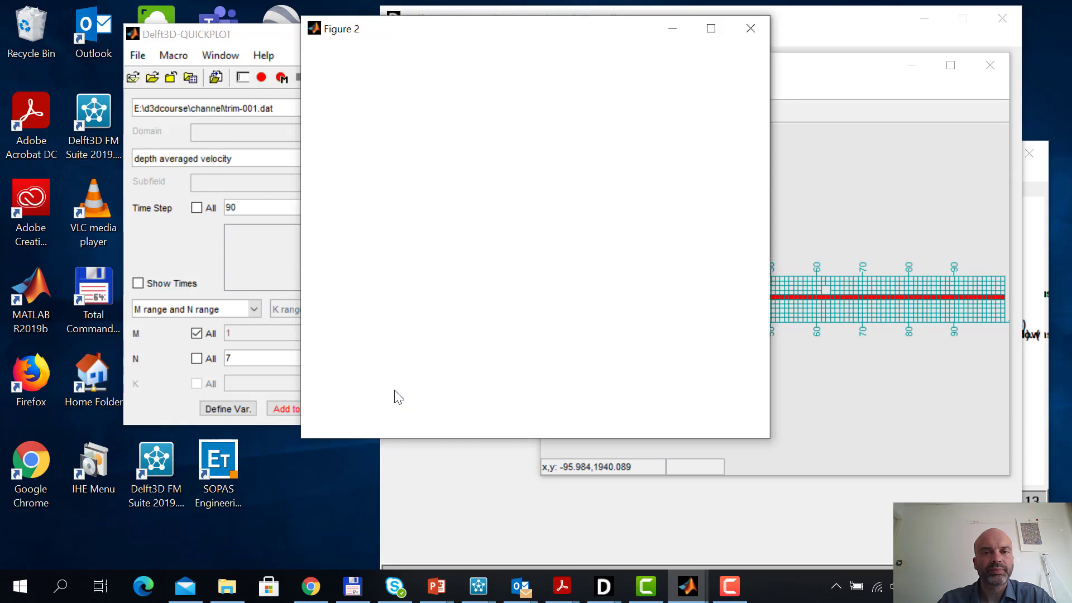
Place the velocity figure below the water level figure and minimize the QUICKPLOT window to compare both plots
{"action": "left_click_drag", "start_coordinate": [568, 38], "coordinate": [575, 284]}
{"action": "left_click", "coordinate": [499, 34]}
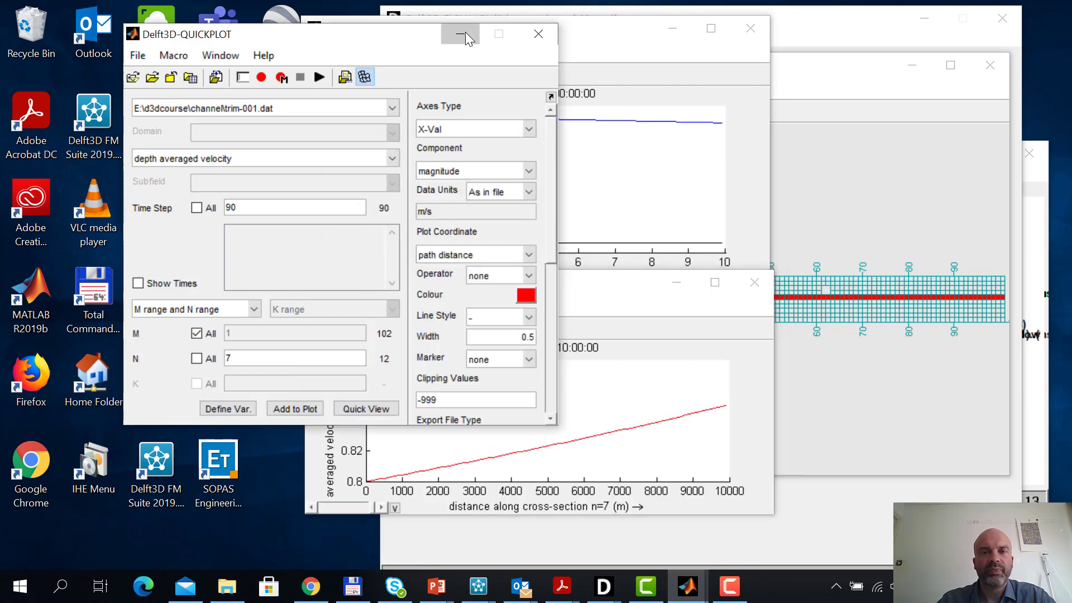
{"action": "left_click", "coordinate": [464, 31]}
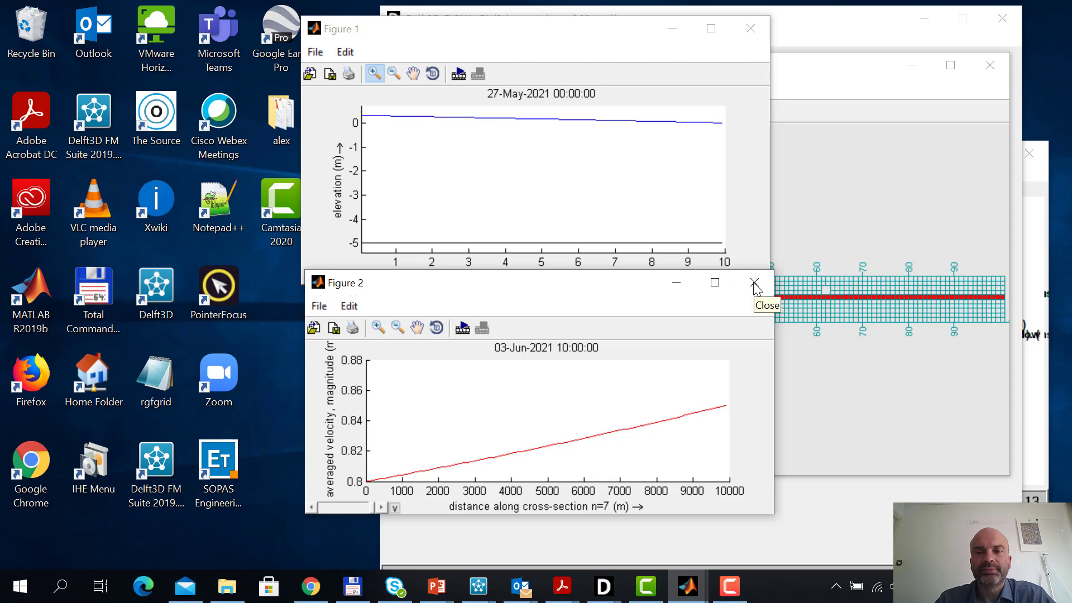
Switch to Delft3D-FLOW and enable the Sediments constituent in the processes, moving its definition dialog clear of the process options
{"action": "left_click", "coordinate": [827, 36]}
{"action": "left_click_drag", "start_coordinate": [790, 29], "coordinate": [684, 31]}
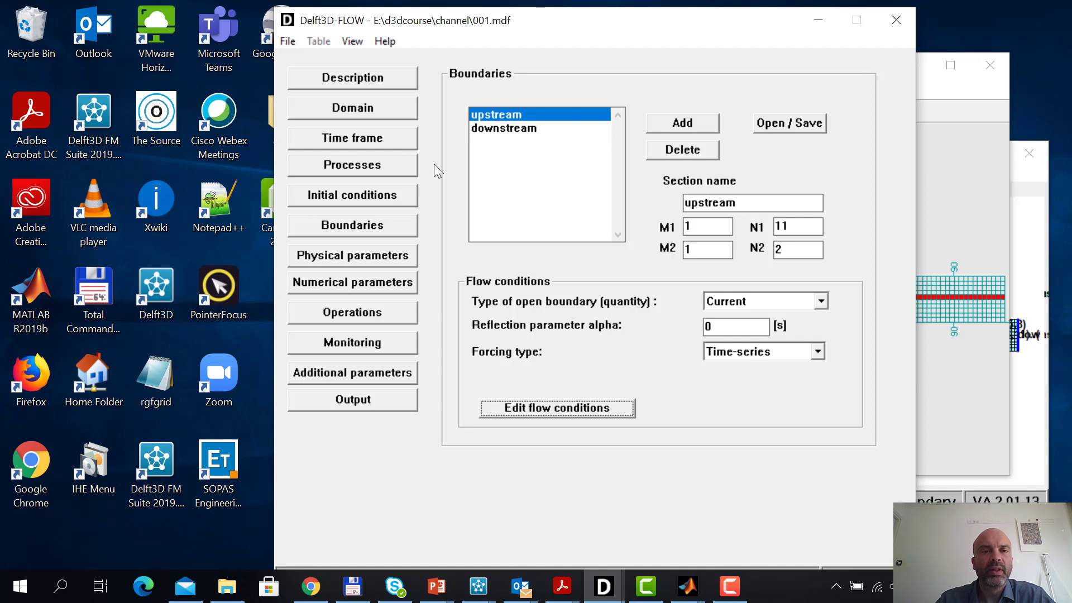
{"action": "left_click", "coordinate": [388, 163]}
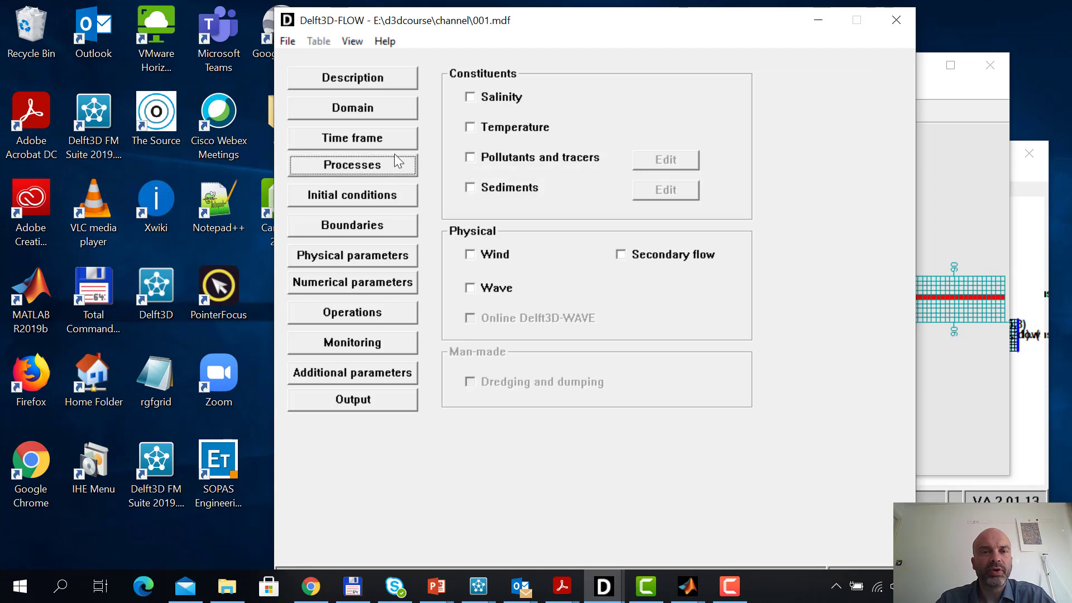
{"action": "left_click", "coordinate": [470, 188]}
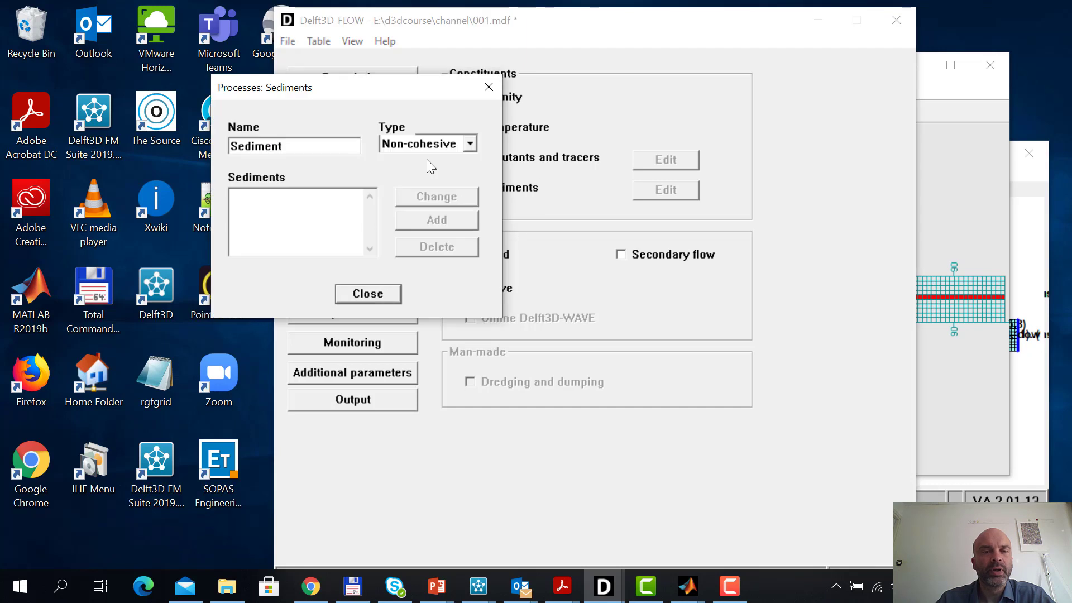
{"action": "left_click_drag", "start_coordinate": [354, 93], "coordinate": [279, 65]}
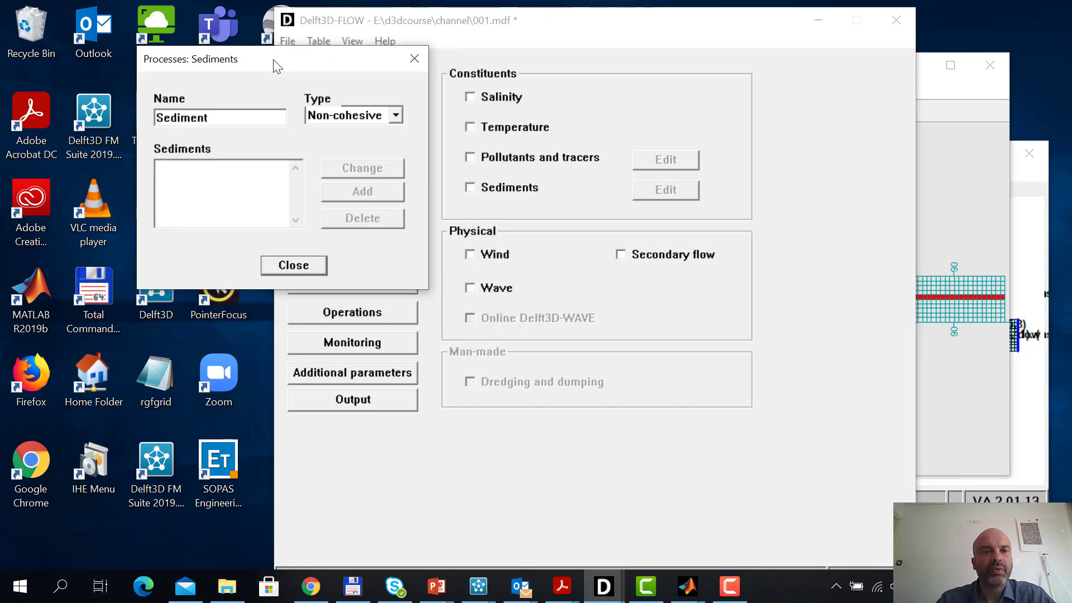
Add a sediment fraction named Sedimenta with type Non-cohesive
{"action": "left_click", "coordinate": [396, 115]}
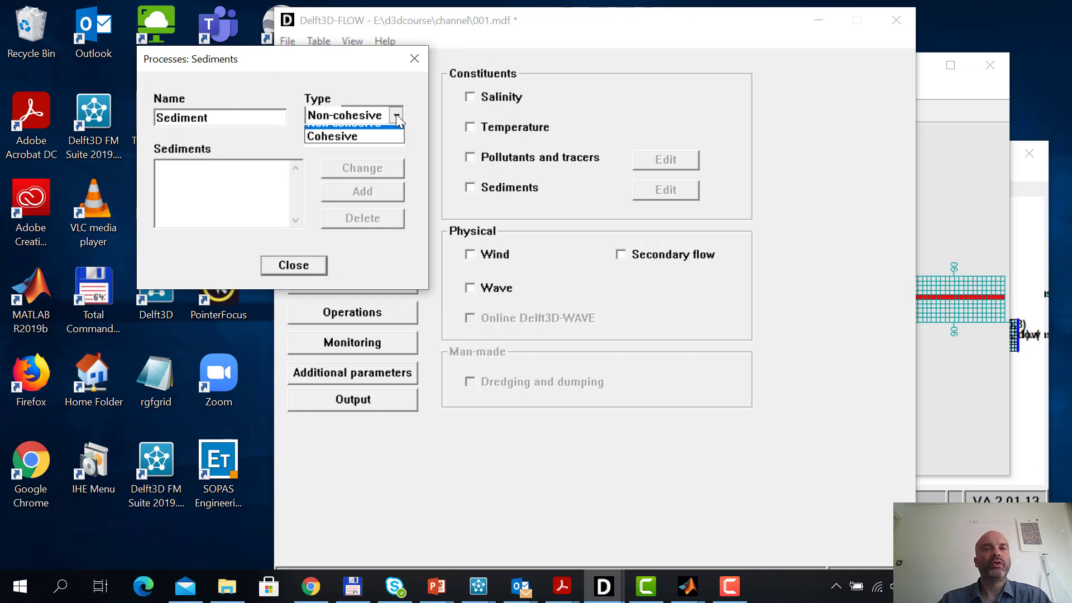
{"action": "left_click", "coordinate": [384, 132]}
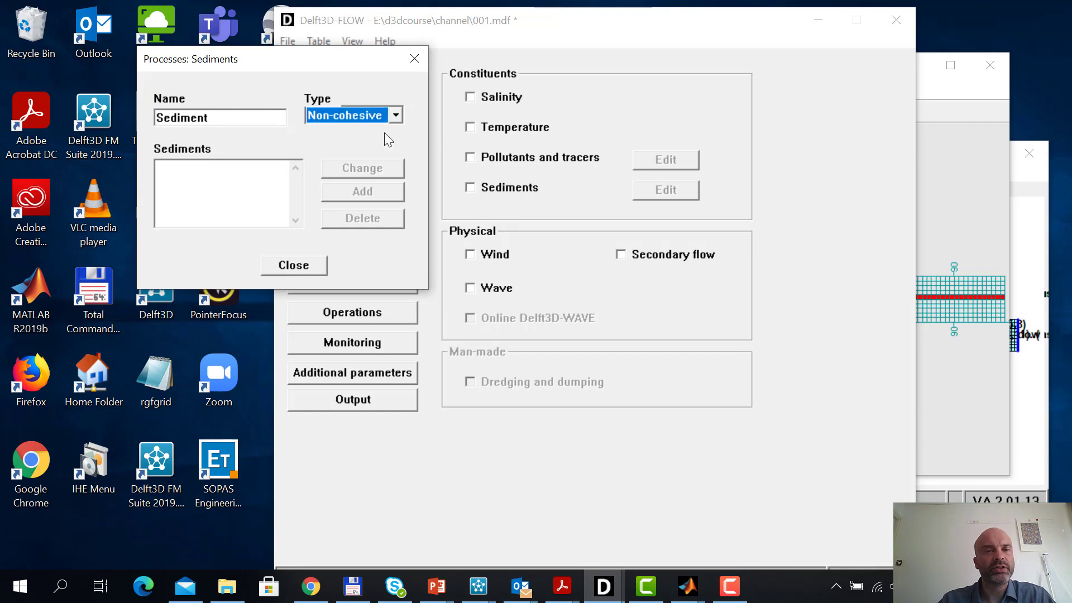
{"action": "left_click", "coordinate": [395, 115]}
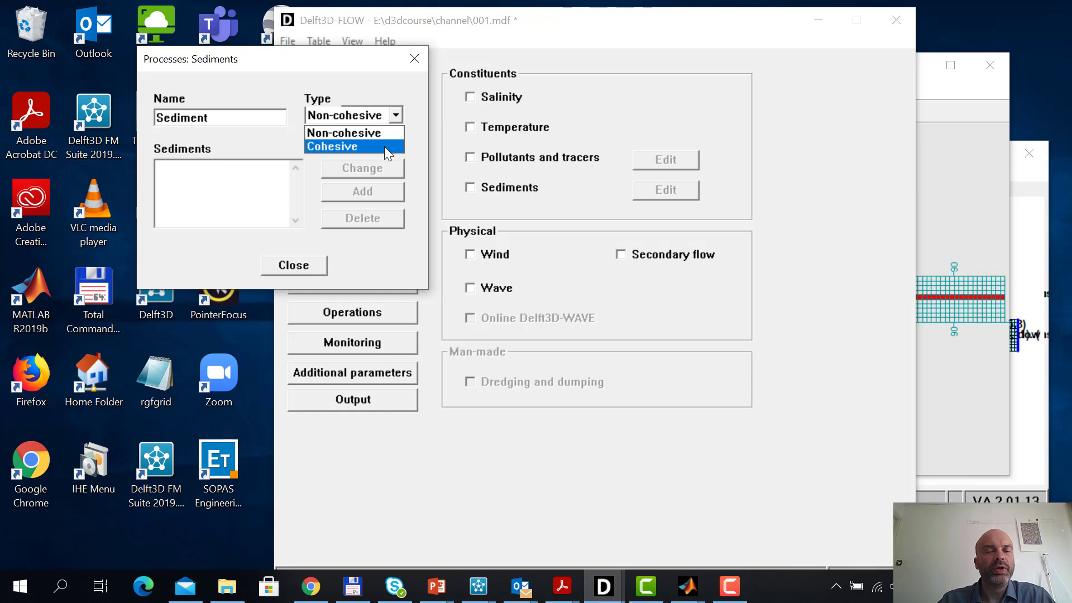
{"action": "left_click", "coordinate": [384, 146]}
{"action": "left_click", "coordinate": [395, 115]}
{"action": "left_click", "coordinate": [387, 133]}
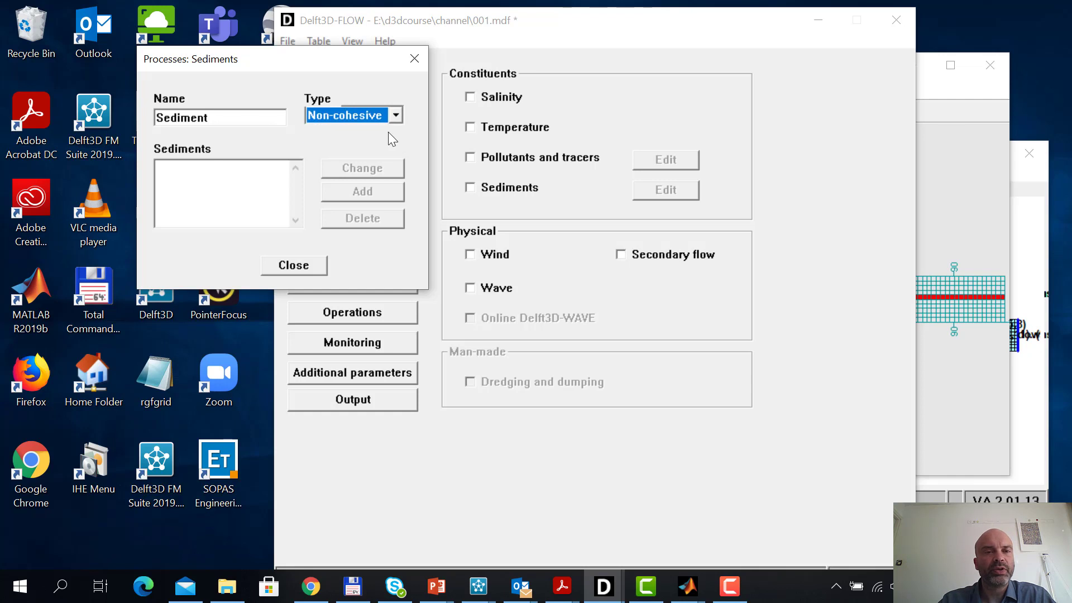
{"action": "left_click", "coordinate": [234, 120]}
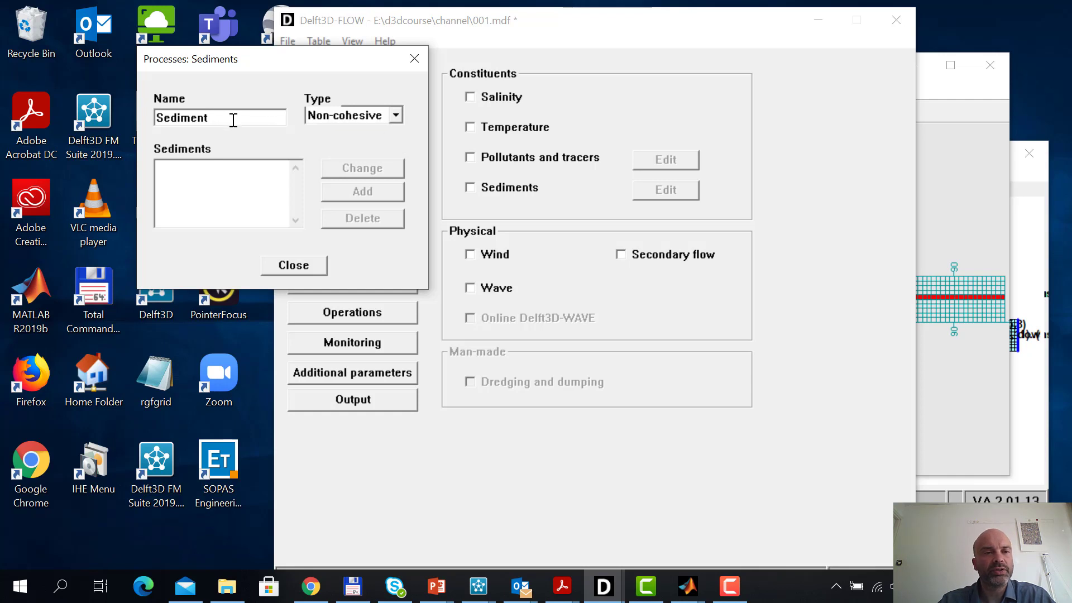
{"action": "type", "text": "a"}
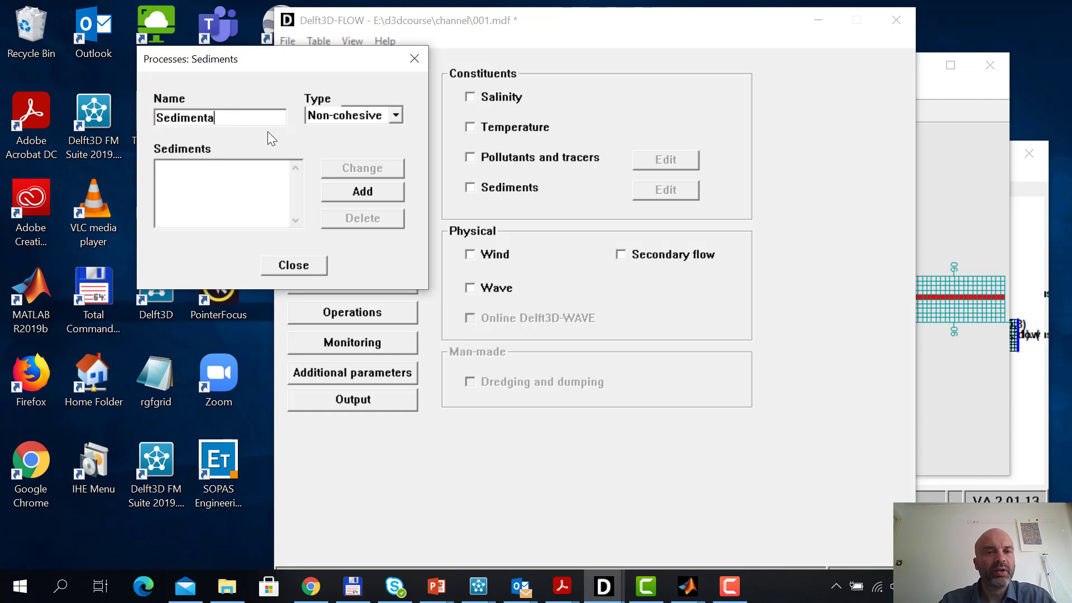
{"action": "left_click", "coordinate": [372, 192]}
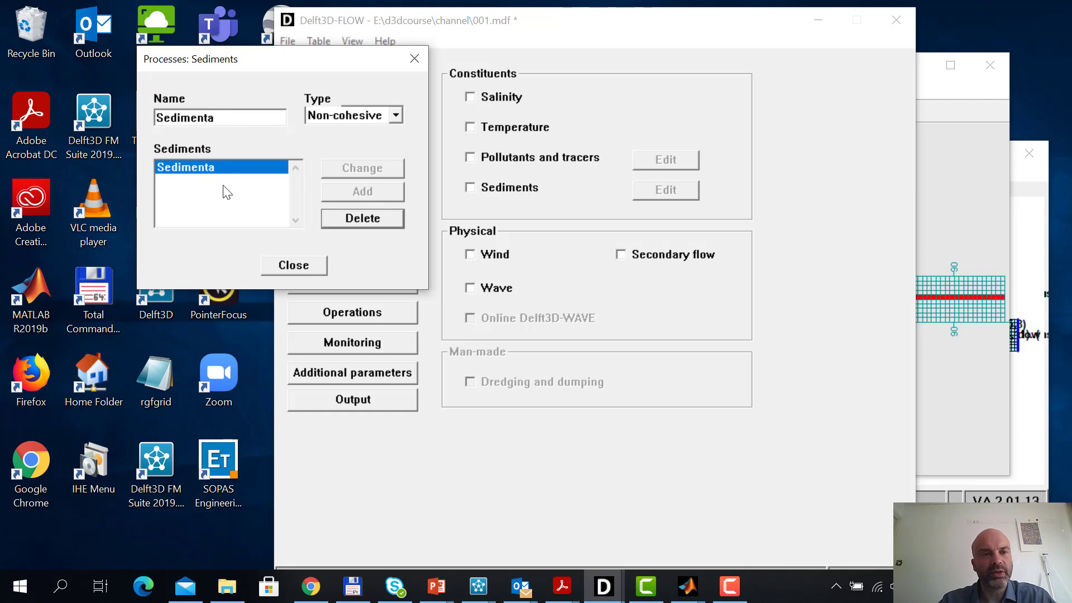
Add a second non-cohesive sediment fraction named Sedimentsand
{"action": "left_click", "coordinate": [219, 119]}
{"action": "key", "text": "BackSpace"}
{"action": "type", "text": "sand"}
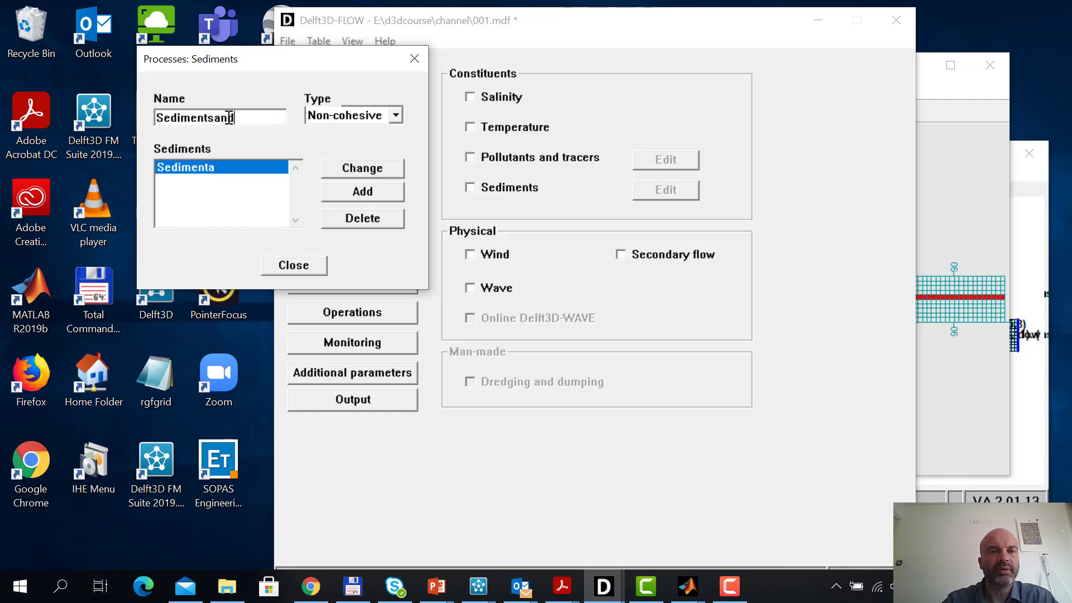
{"action": "left_click", "coordinate": [360, 190]}
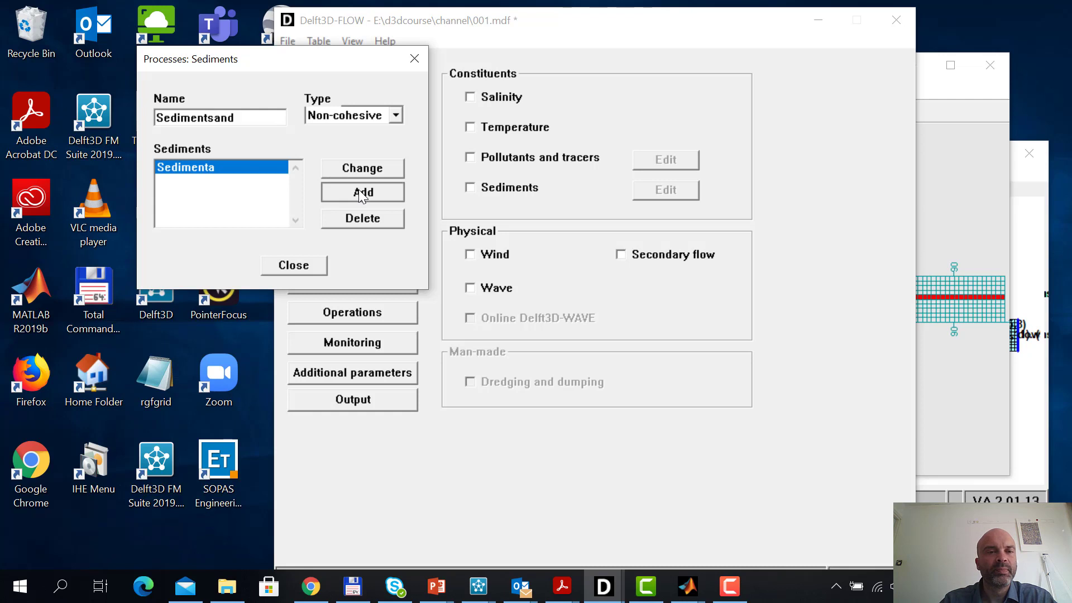
Delete the Sedimenta fraction, close the sediment definitions and acknowledge the numerical parameters notice
{"action": "left_click", "coordinate": [224, 167]}
{"action": "left_click", "coordinate": [364, 216]}
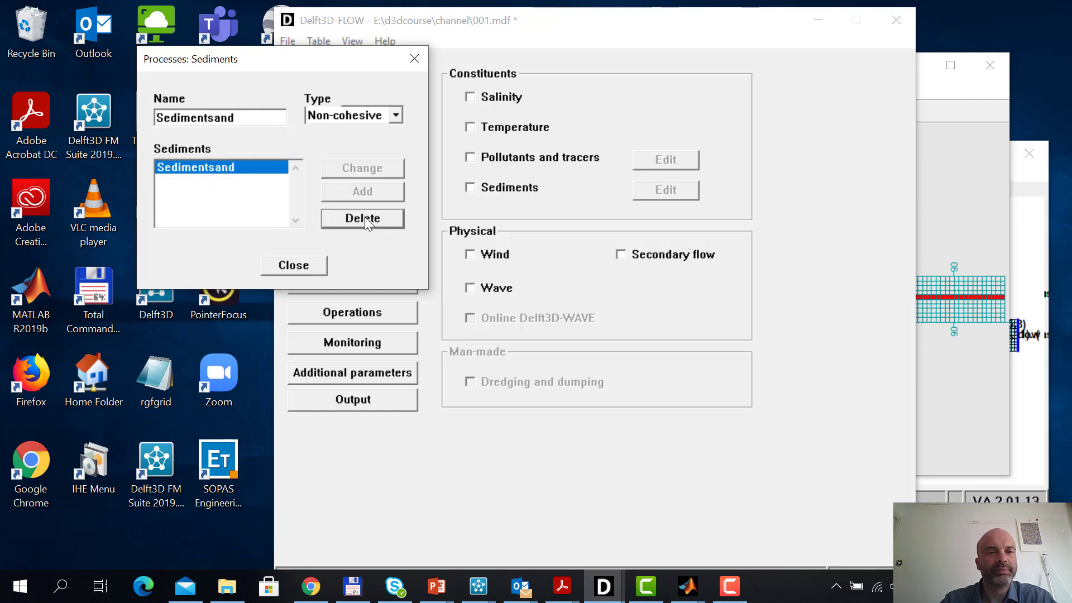
{"action": "left_click", "coordinate": [310, 266]}
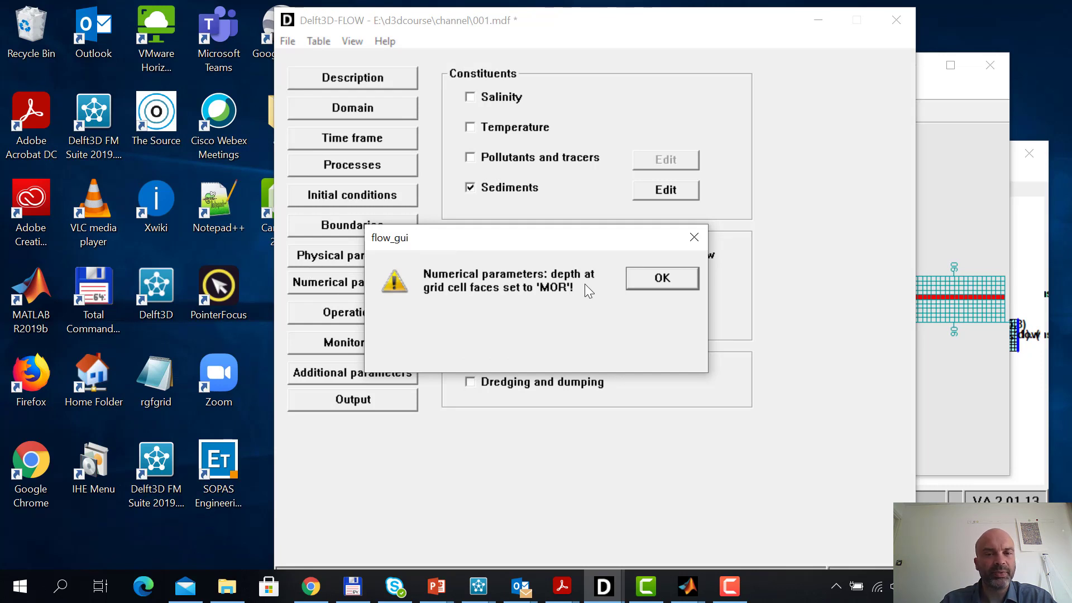
{"action": "left_click", "coordinate": [655, 279]}
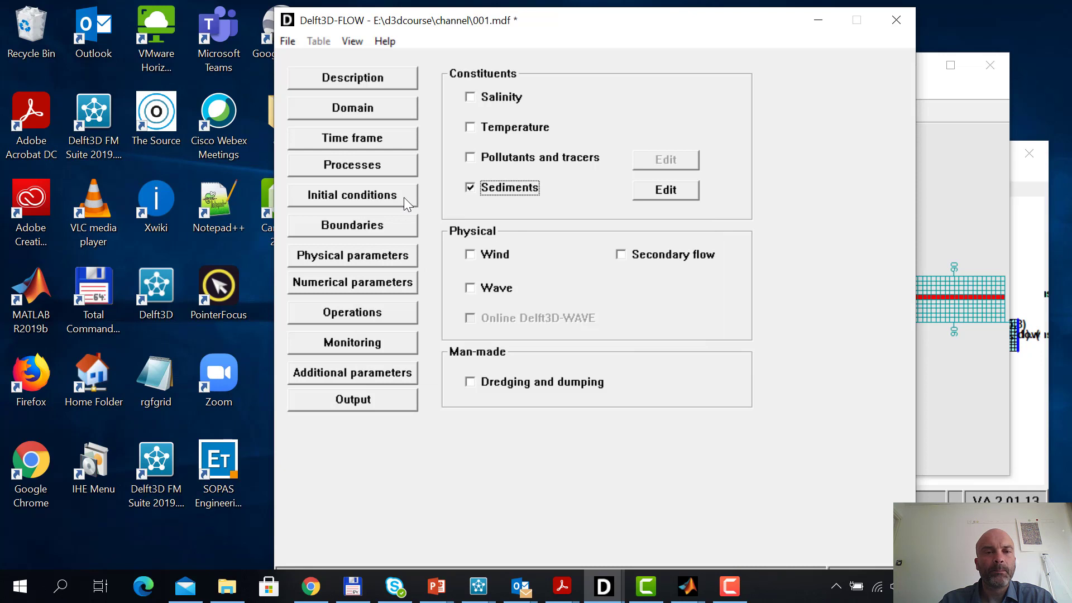
Set the Sedimentsand end concentration at the upstream boundary to 0 kg/m3 for both times in the transport conditions
{"action": "left_click", "coordinate": [388, 224]}
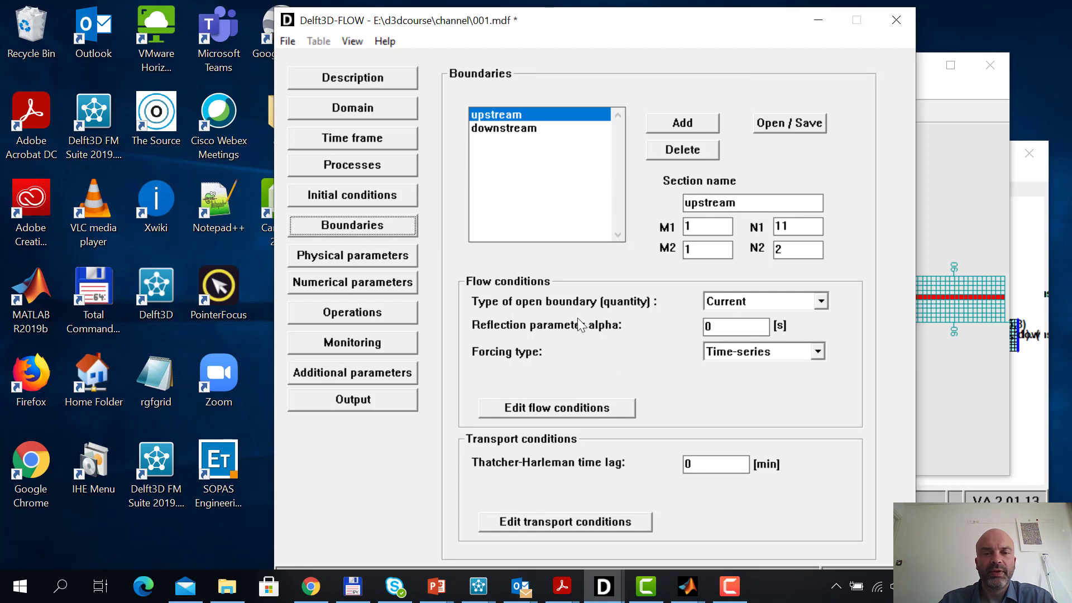
{"action": "left_click", "coordinate": [595, 522]}
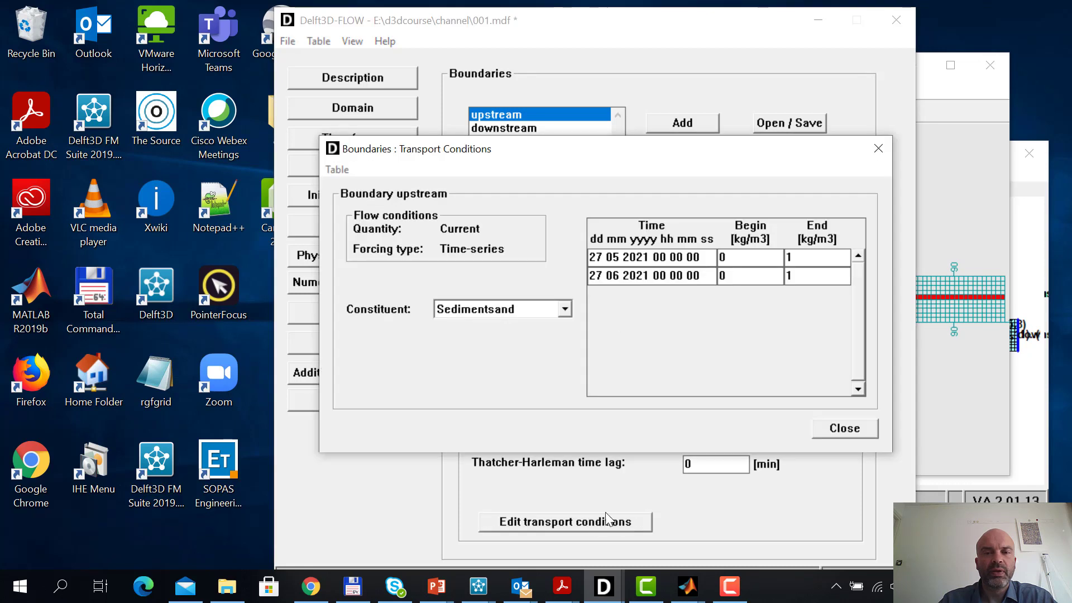
{"action": "left_click_drag", "start_coordinate": [608, 150], "coordinate": [332, 58]}
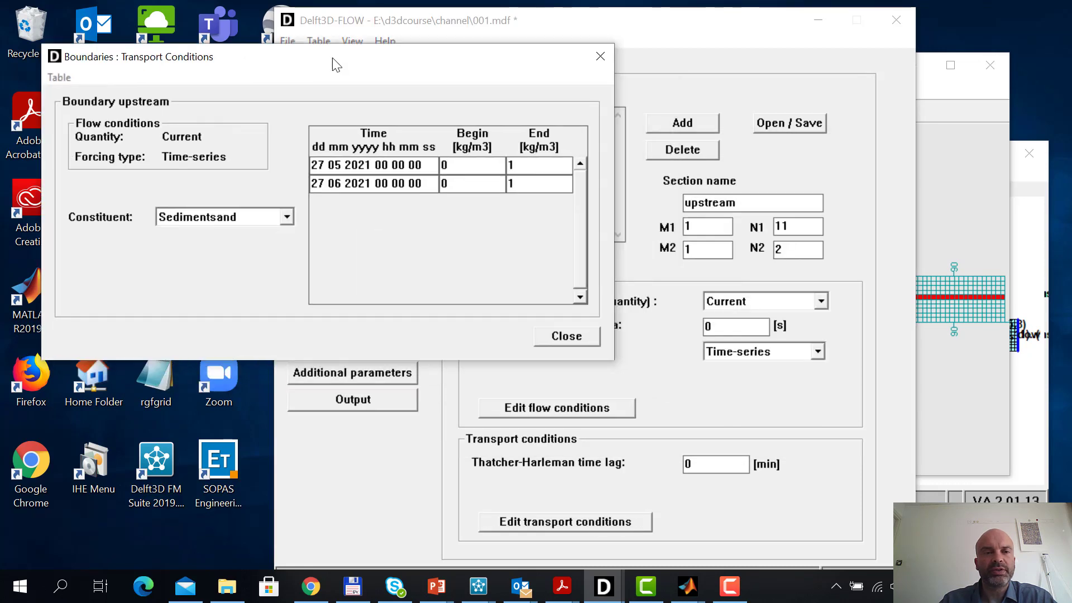
{"action": "left_click", "coordinate": [516, 165]}
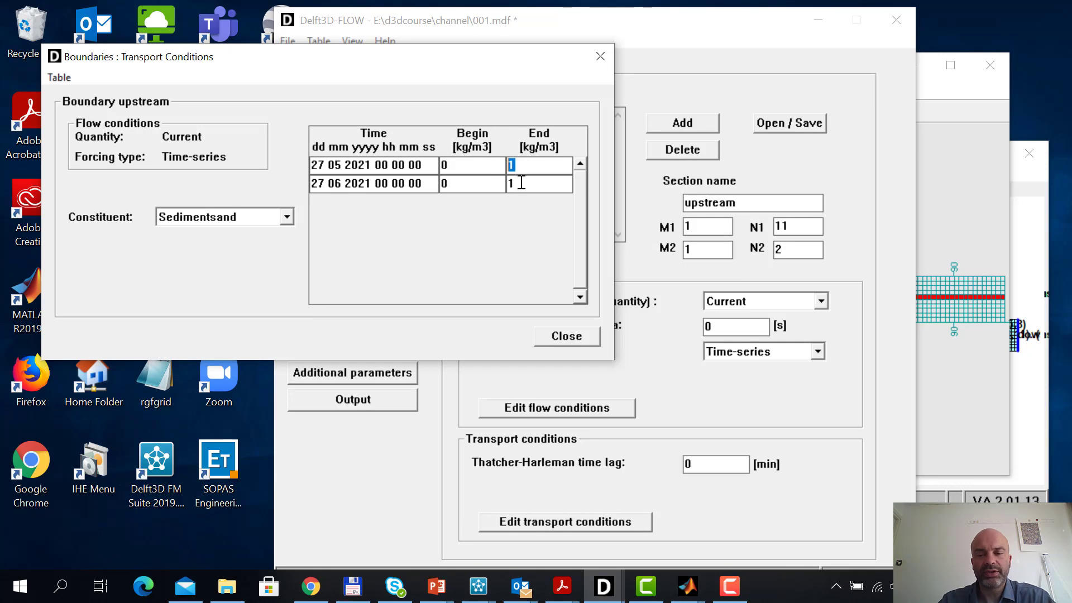
{"action": "type", "text": "0"}
{"action": "left_click", "coordinate": [519, 183]}
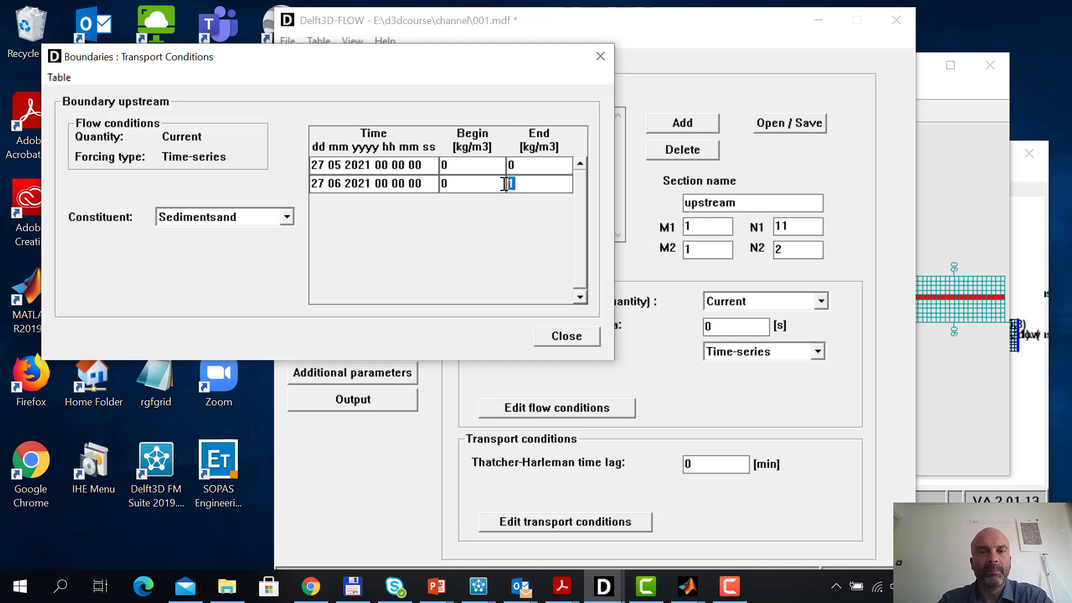
{"action": "type", "text": "0"}
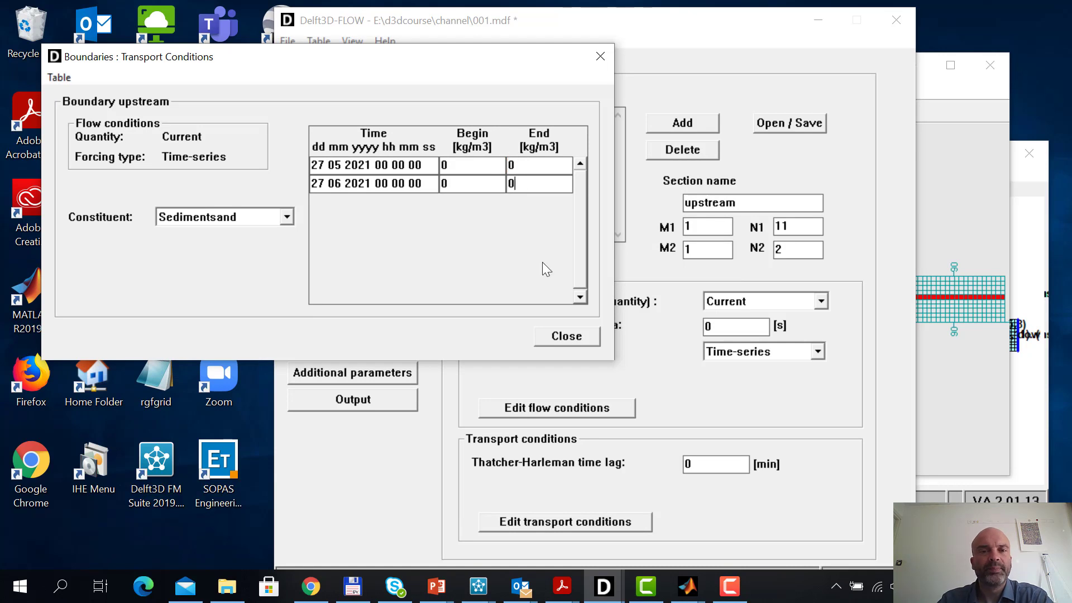
{"action": "left_click", "coordinate": [566, 337]}
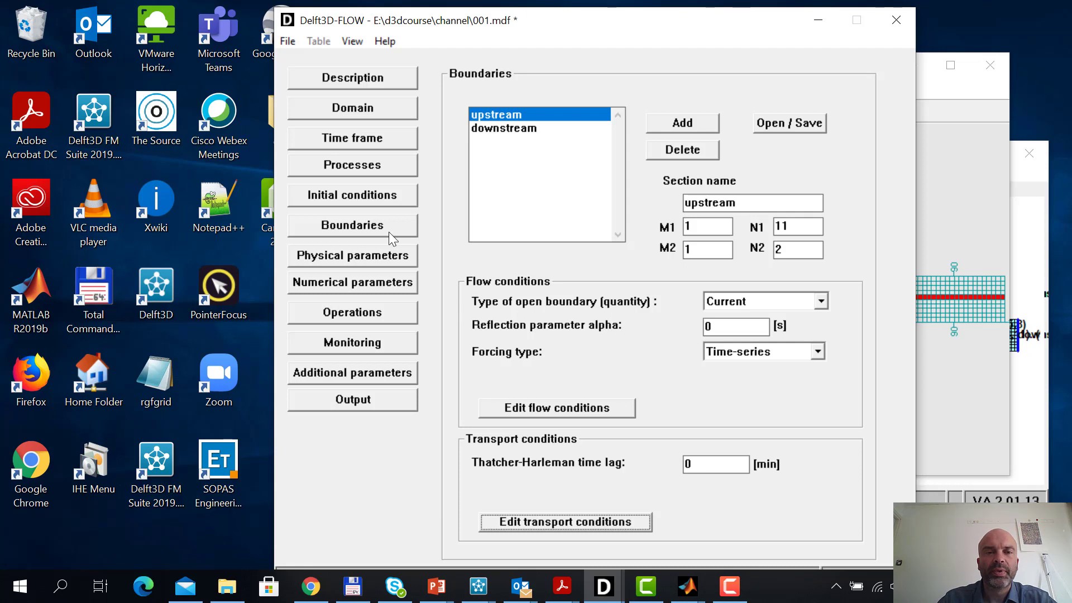
Check the morphology option for equilibrium sand concentration at inflow boundaries against the upstream boundary's Sedimentsand transport conditions
{"action": "left_click", "coordinate": [385, 257]}
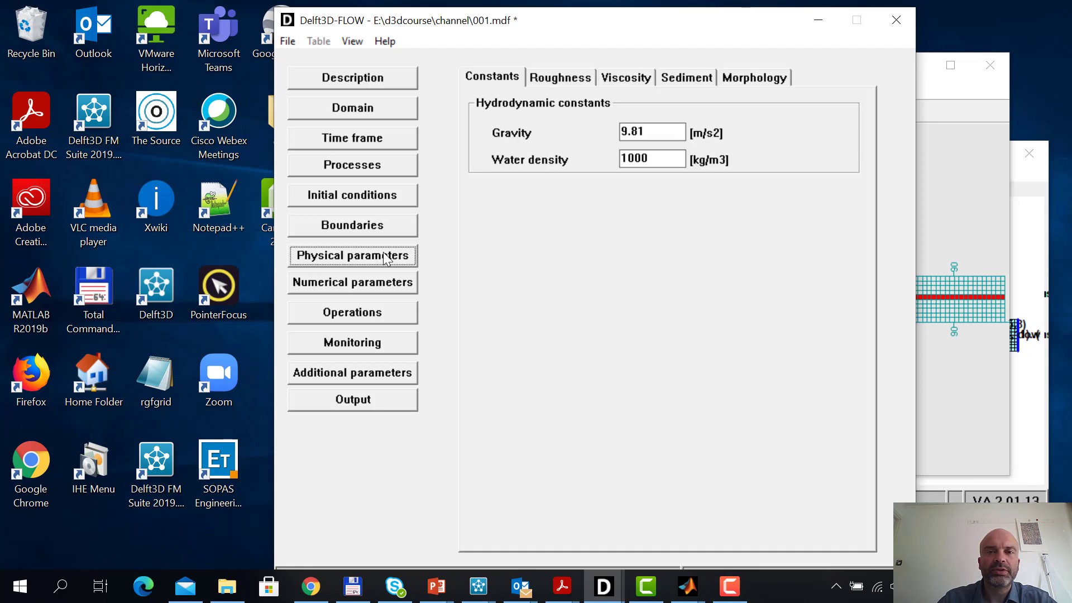
{"action": "left_click", "coordinate": [743, 80]}
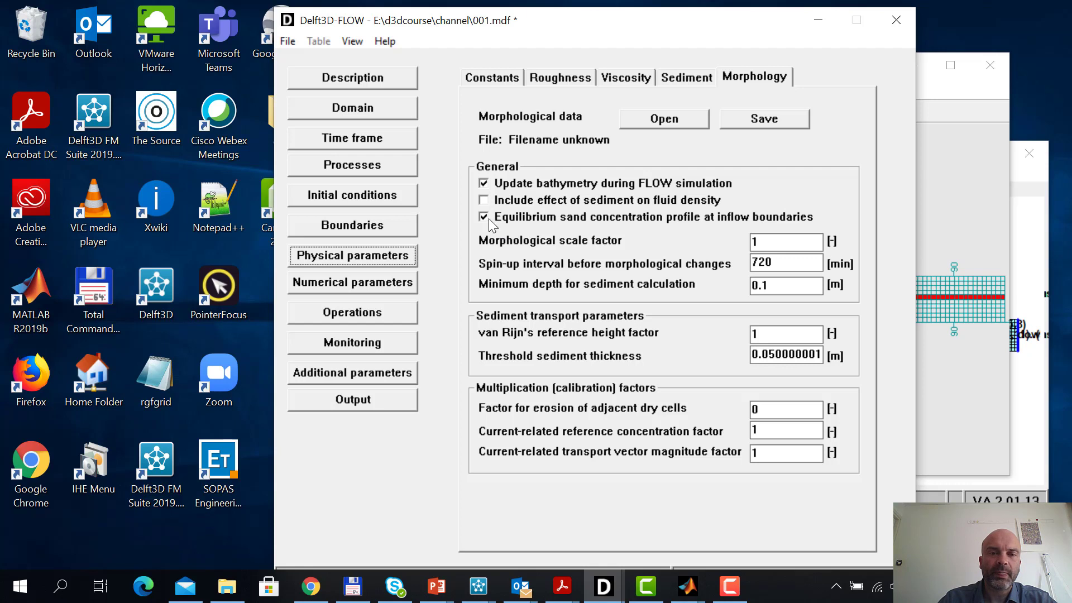
{"action": "left_click", "coordinate": [394, 226]}
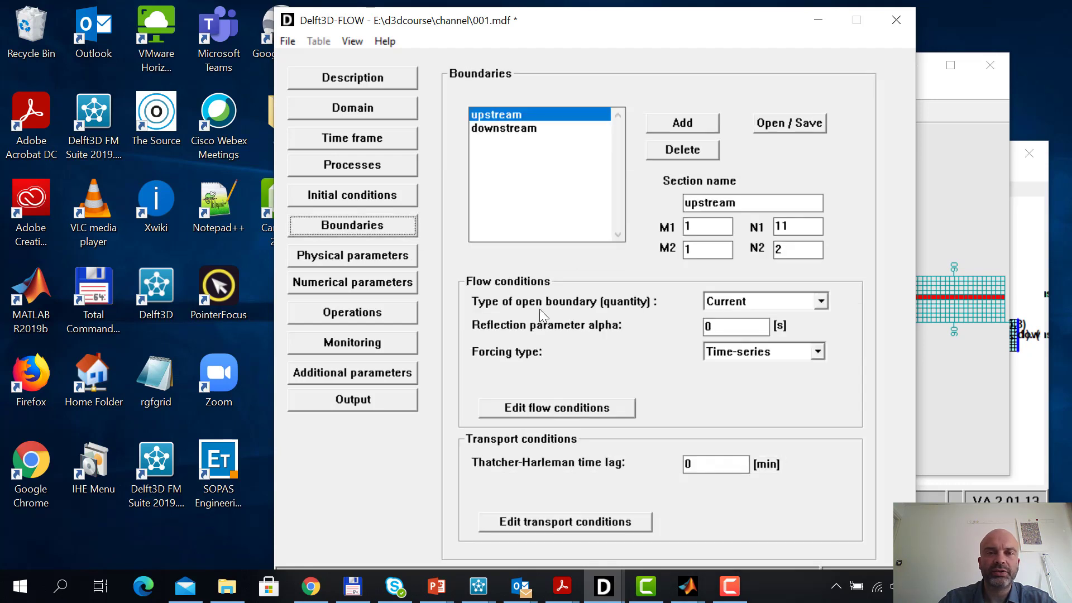
{"action": "left_click", "coordinate": [571, 523]}
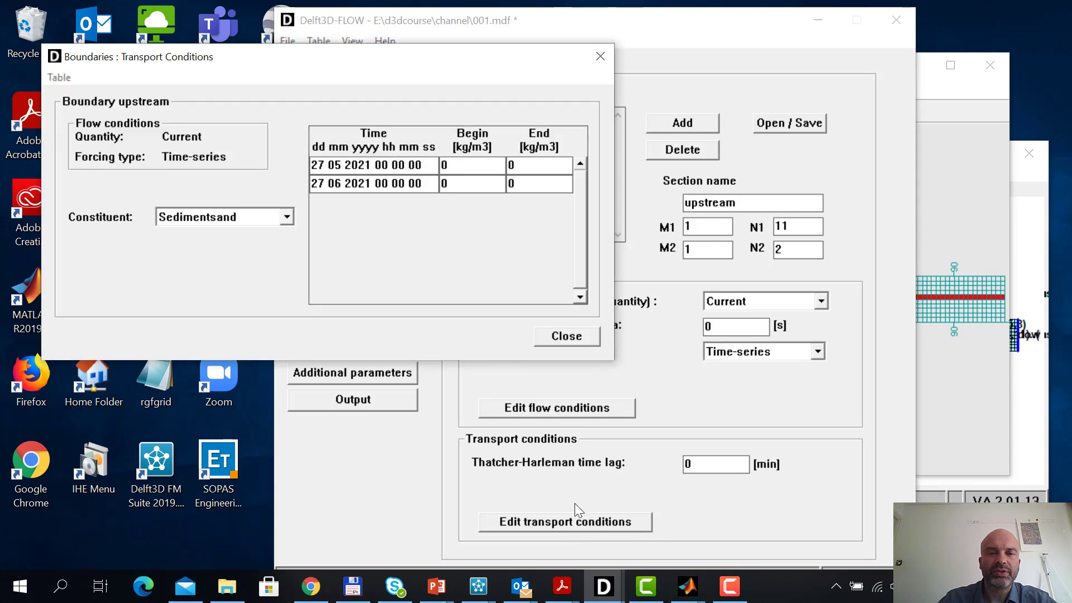
{"action": "left_click", "coordinate": [462, 185]}
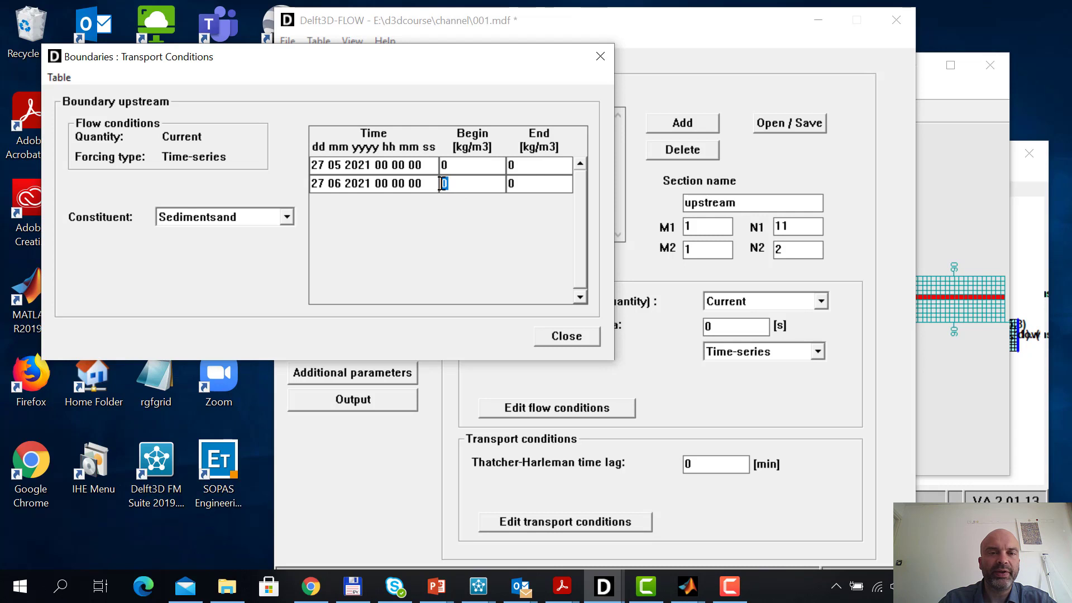
{"action": "left_click", "coordinate": [577, 334]}
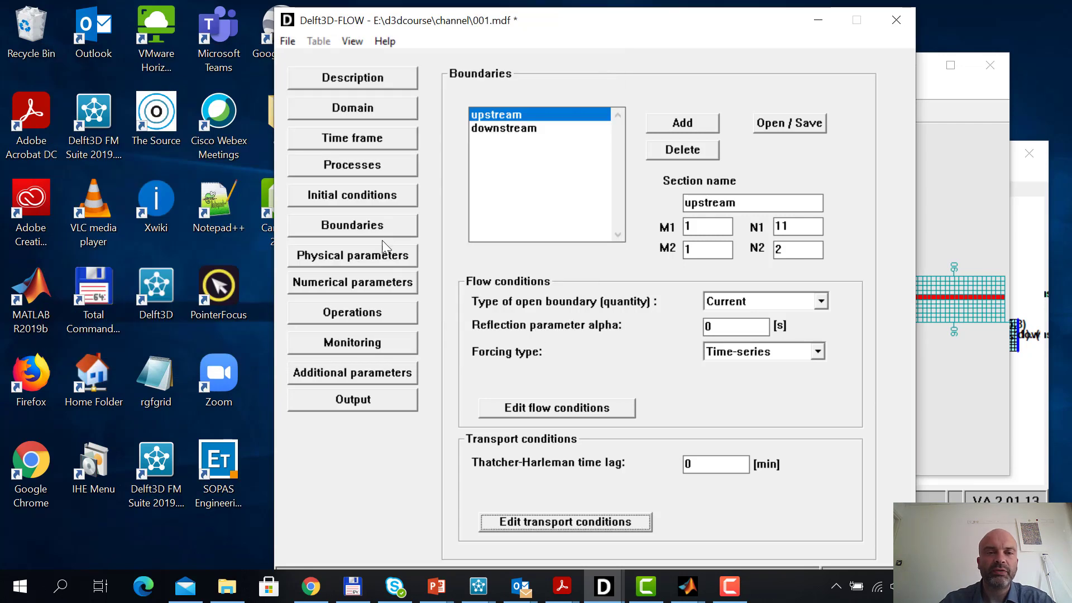
Try disabling the equilibrium sand concentration profile at inflow boundaries in the morphology settings, and re-enable it
{"action": "left_click", "coordinate": [383, 260]}
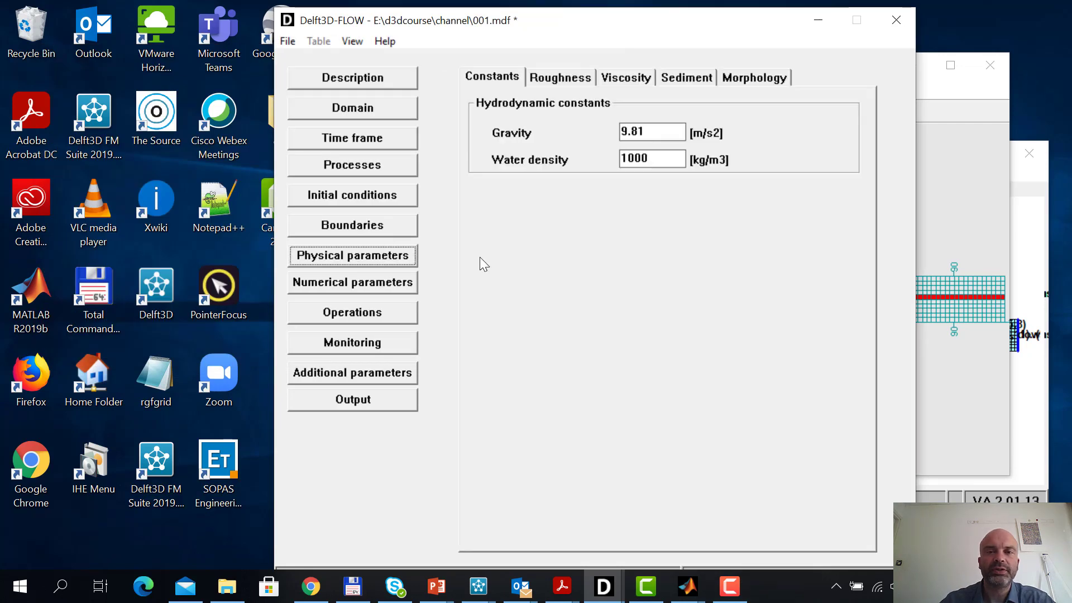
{"action": "left_click", "coordinate": [759, 81]}
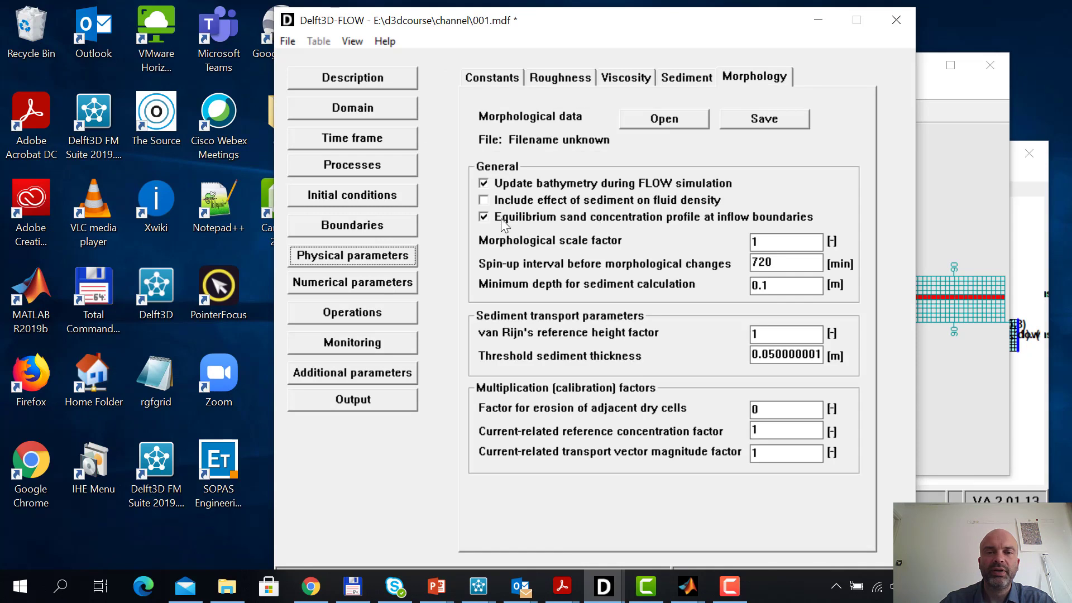
{"action": "left_click", "coordinate": [483, 217]}
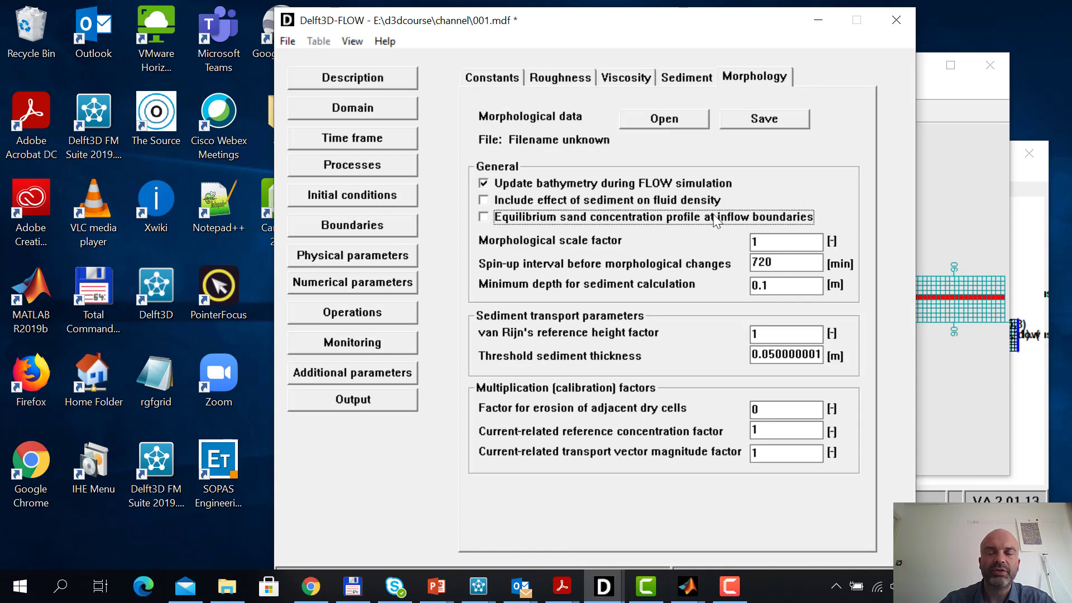
{"action": "left_click", "coordinate": [484, 218]}
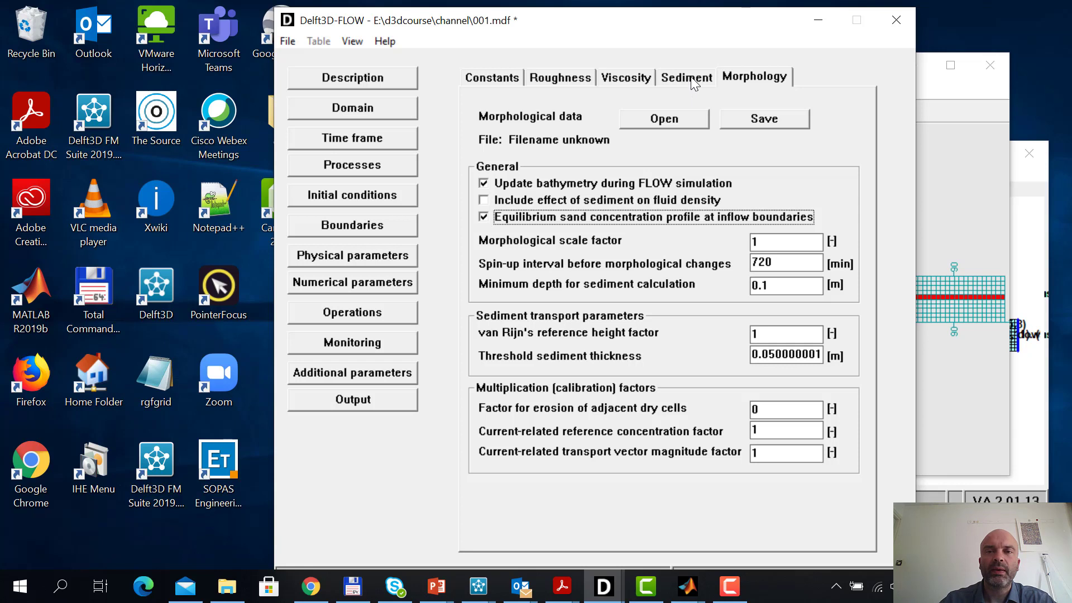
Examine the upstream and downstream boundary definitions and the physical sediment properties of Sedimentsand
{"action": "left_click", "coordinate": [383, 224]}
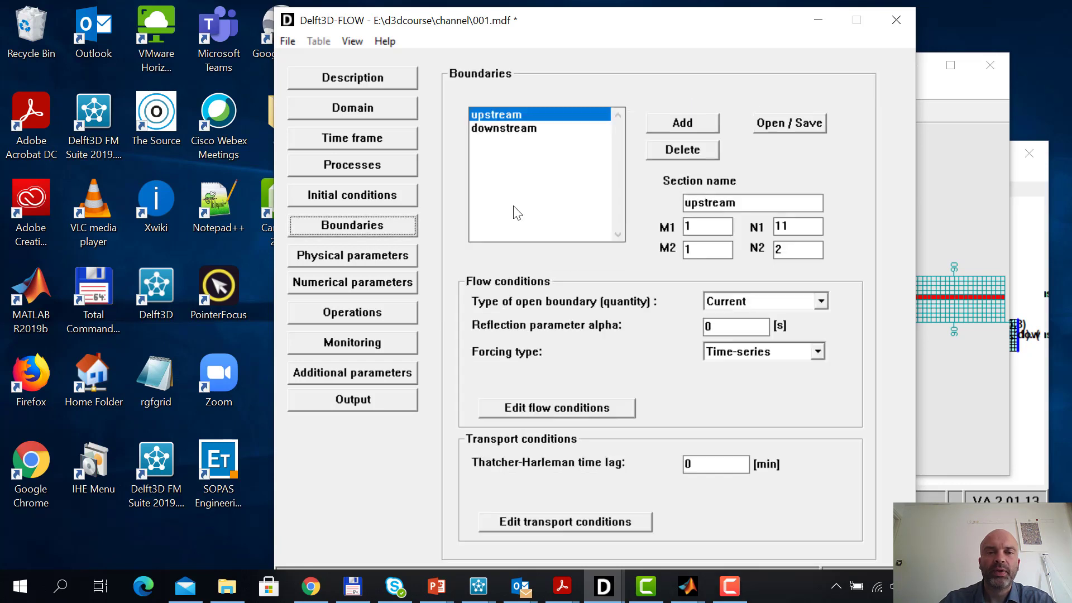
{"action": "left_click", "coordinate": [504, 112]}
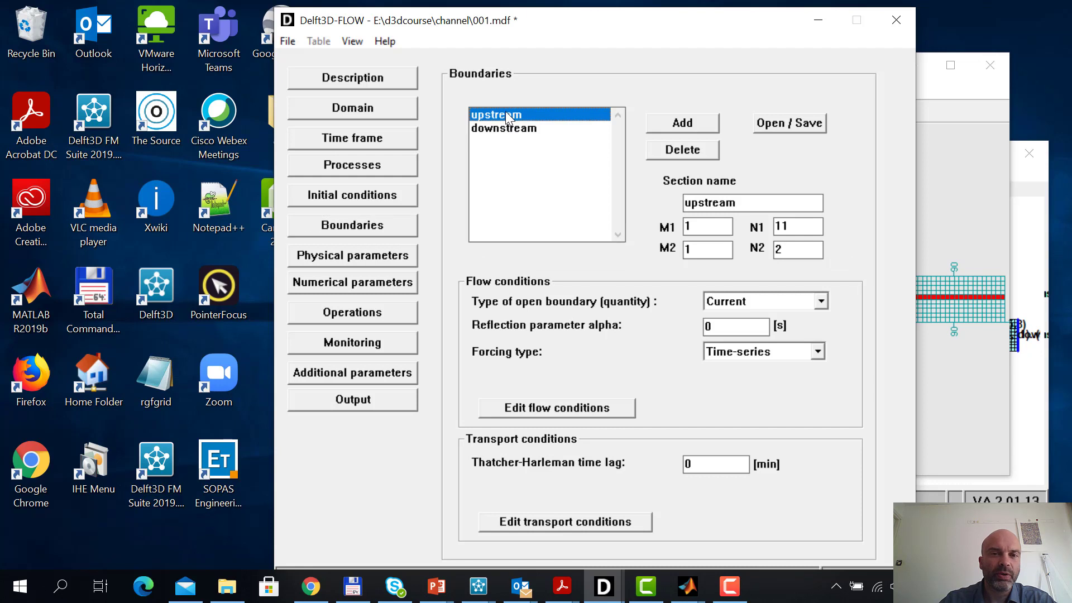
{"action": "left_click", "coordinate": [512, 129]}
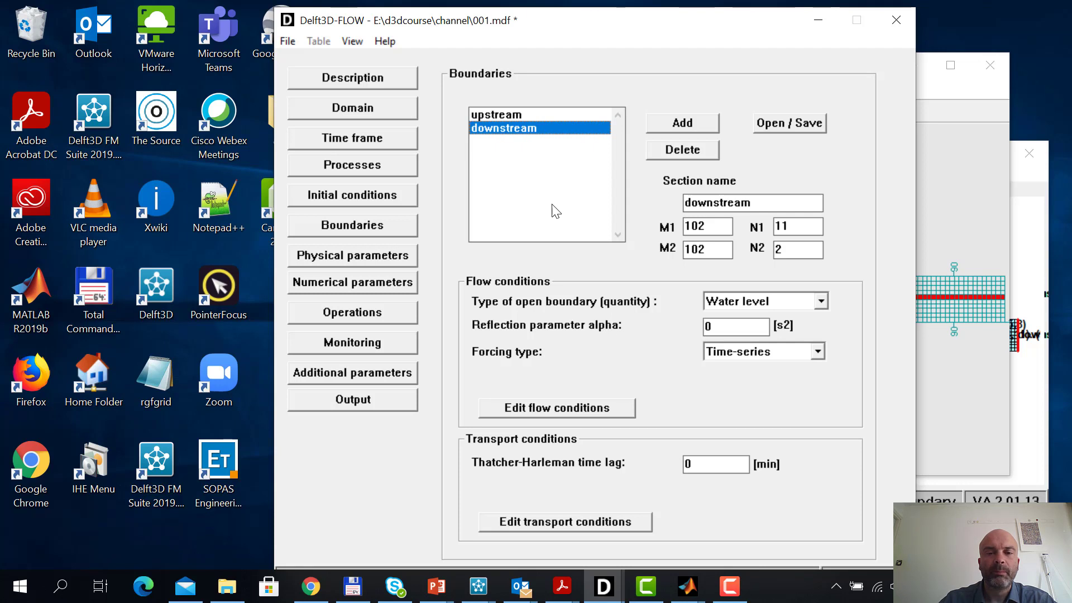
{"action": "left_click", "coordinate": [384, 257]}
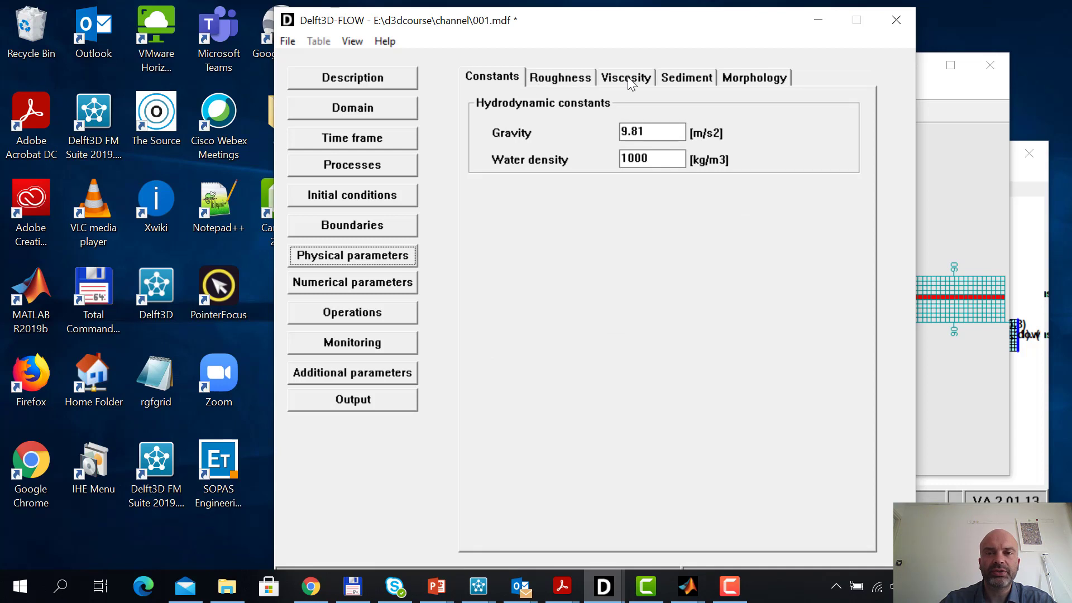
{"action": "left_click", "coordinate": [690, 75]}
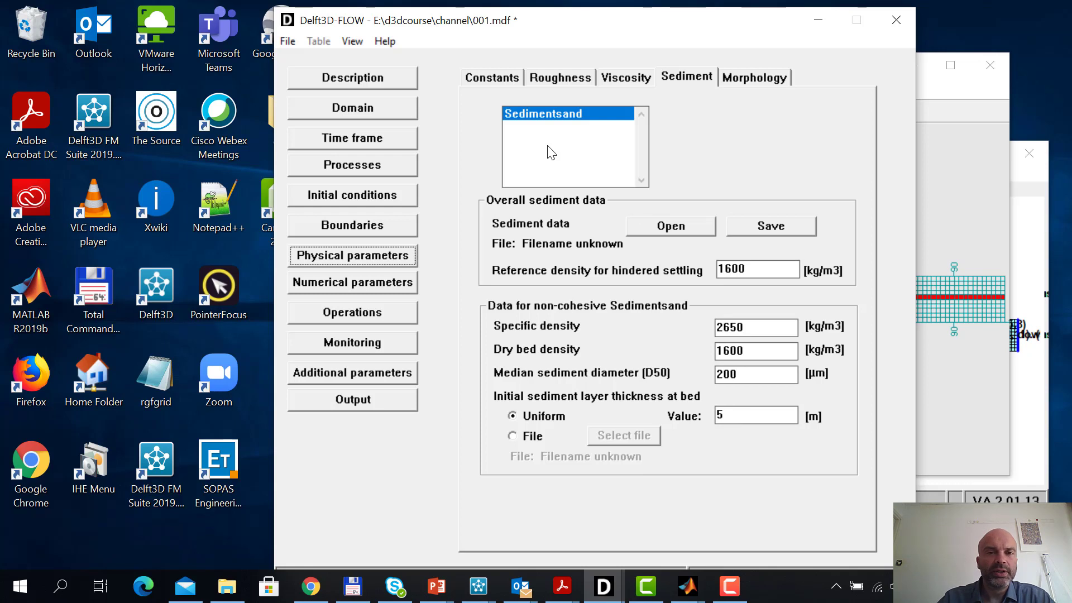
Set the morphological scale factor to 100 and select the spin-up interval value for review
{"action": "left_click", "coordinate": [751, 77]}
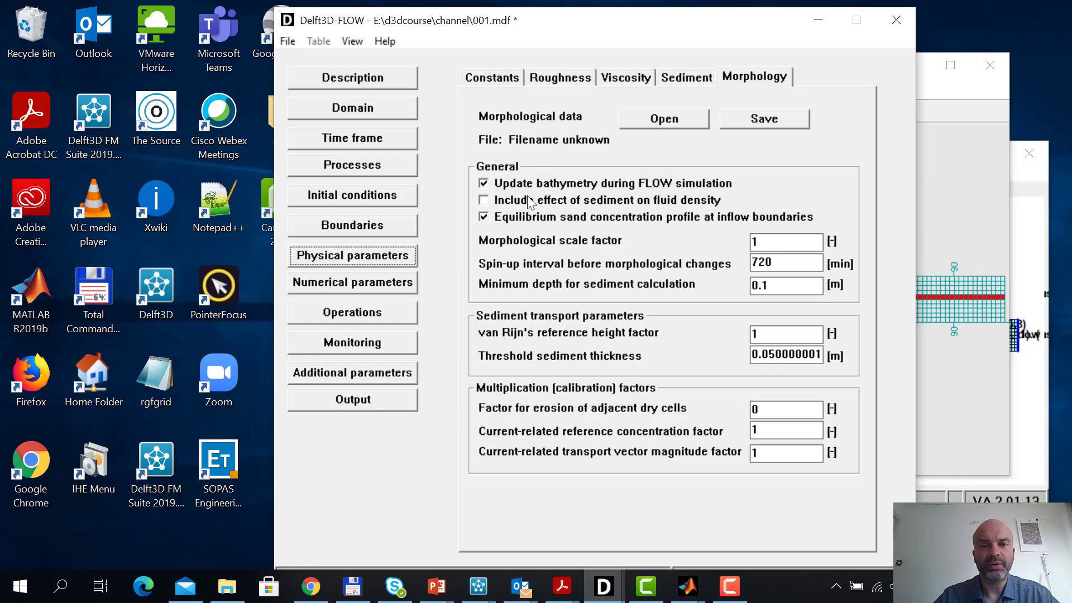
{"action": "left_click", "coordinate": [760, 242]}
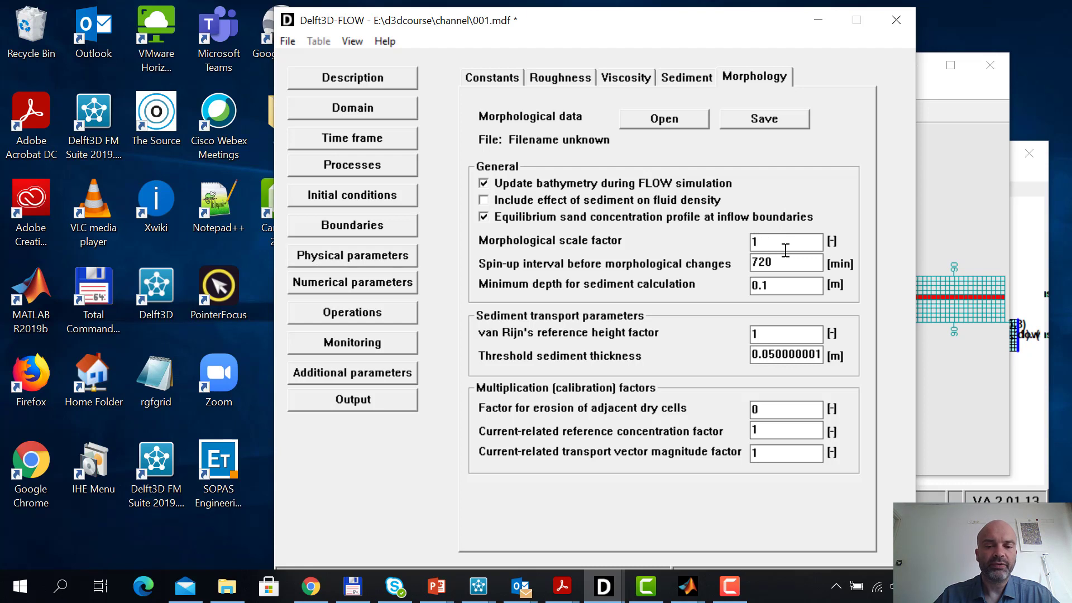
{"action": "type", "text": "00"}
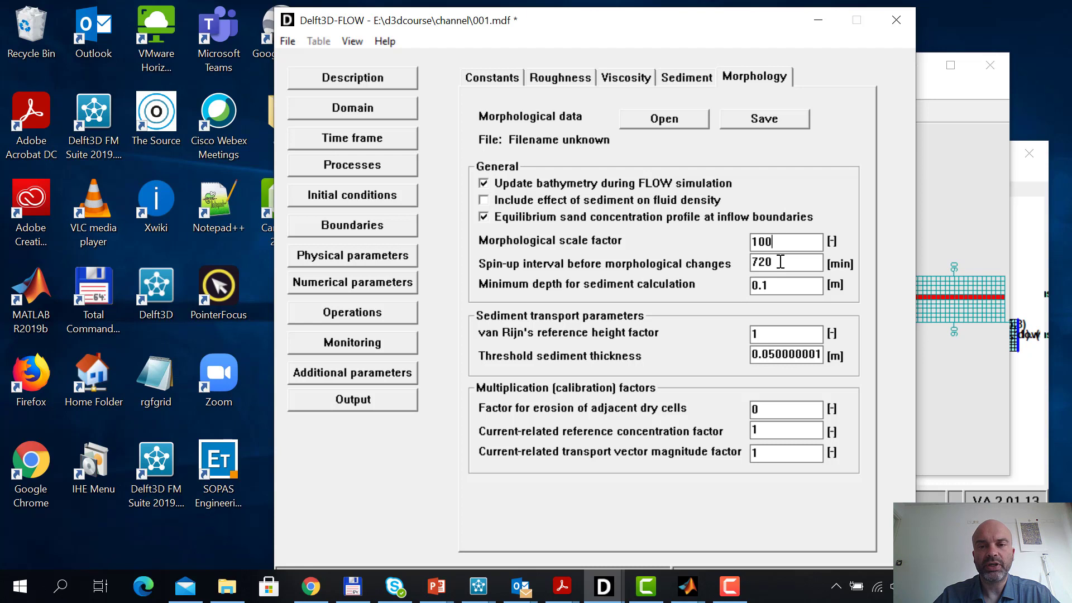
{"action": "left_click_drag", "start_coordinate": [780, 262], "coordinate": [724, 273]}
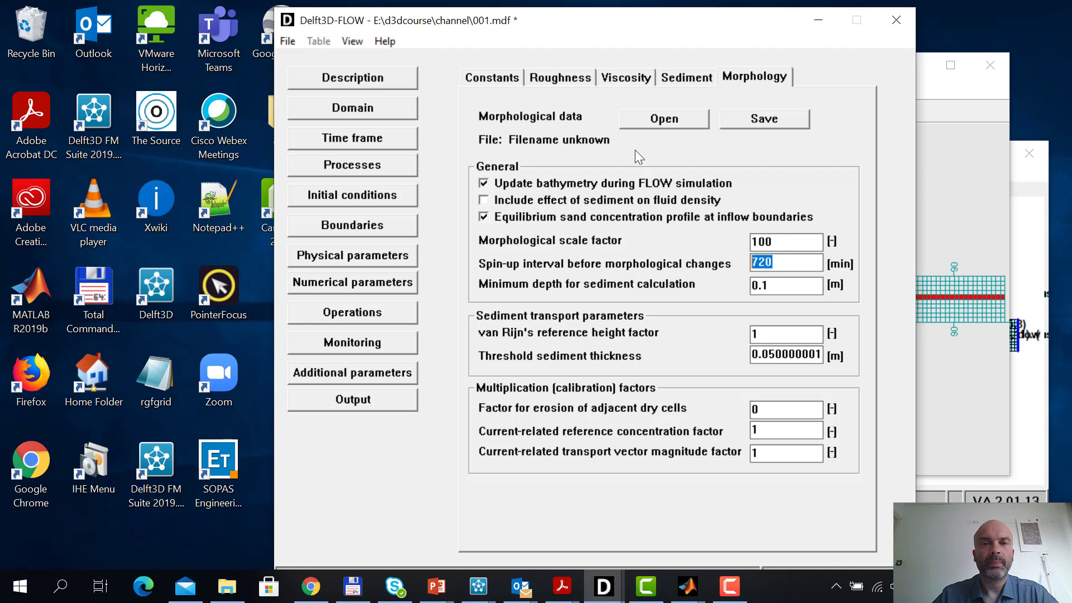
Save the overall sediment data as a .sed file named s01 in the channel folder
{"action": "left_click", "coordinate": [687, 80]}
{"action": "left_click", "coordinate": [743, 76]}
{"action": "left_click", "coordinate": [687, 78]}
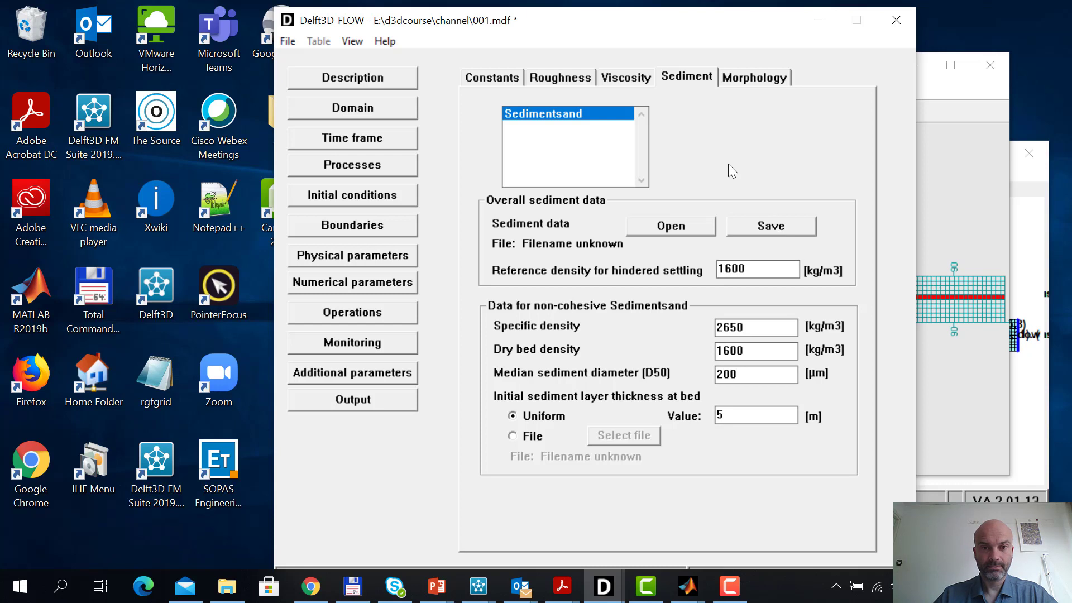
{"action": "left_click", "coordinate": [761, 232]}
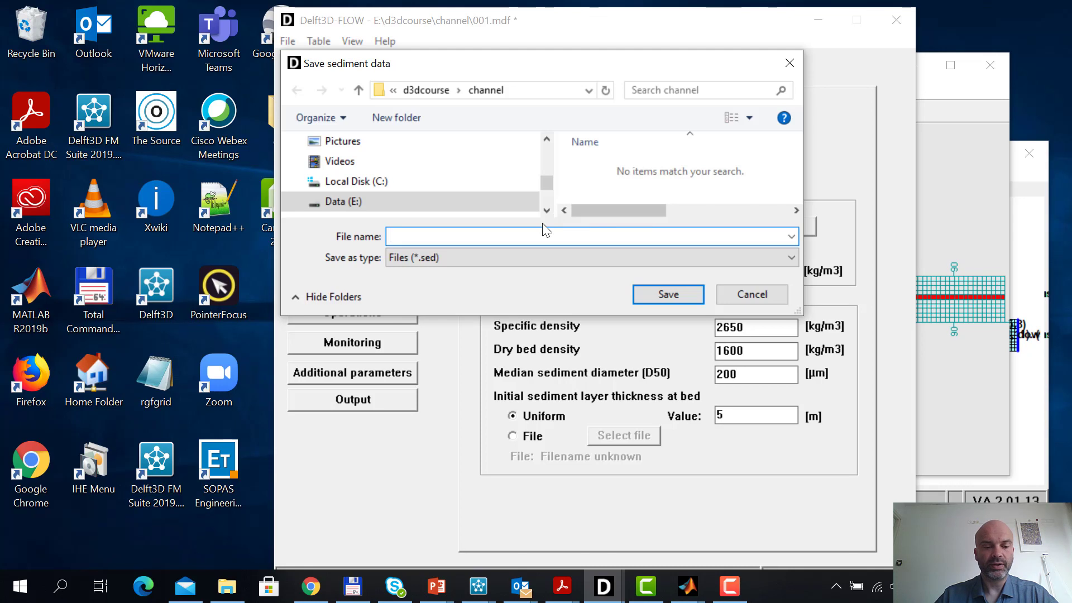
{"action": "type", "text": "s01"}
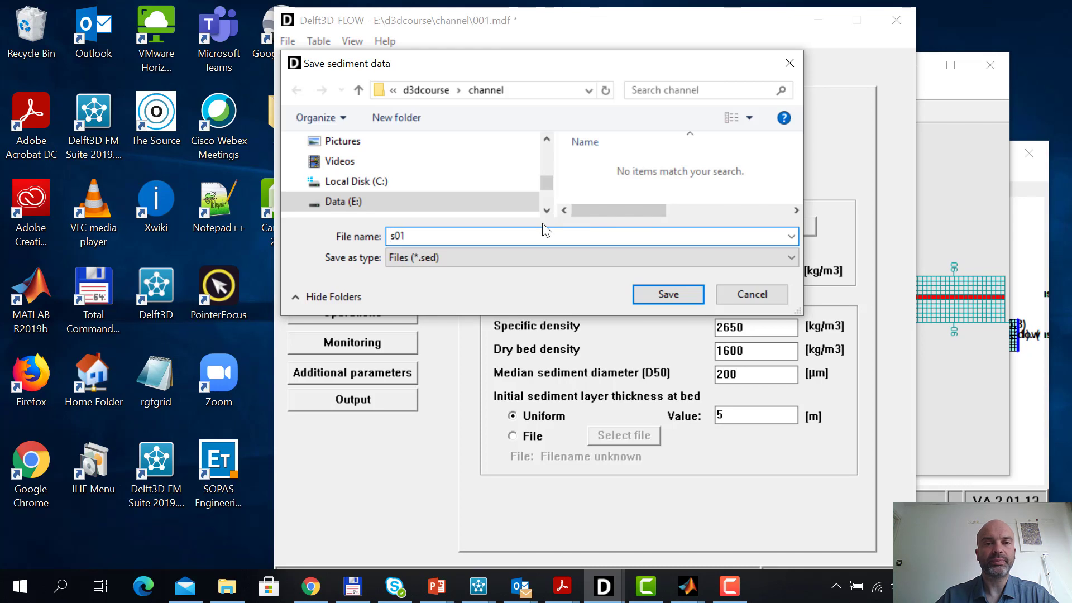
{"action": "left_click", "coordinate": [669, 294]}
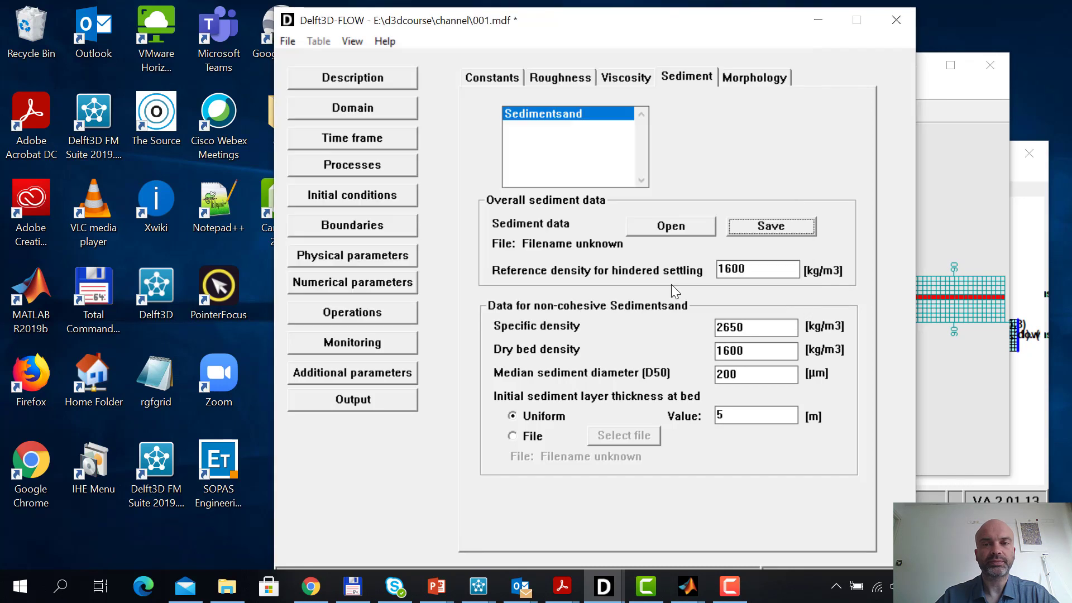
Save the morphological data as a .mor file named s01 in the channel folder
{"action": "left_click", "coordinate": [748, 81]}
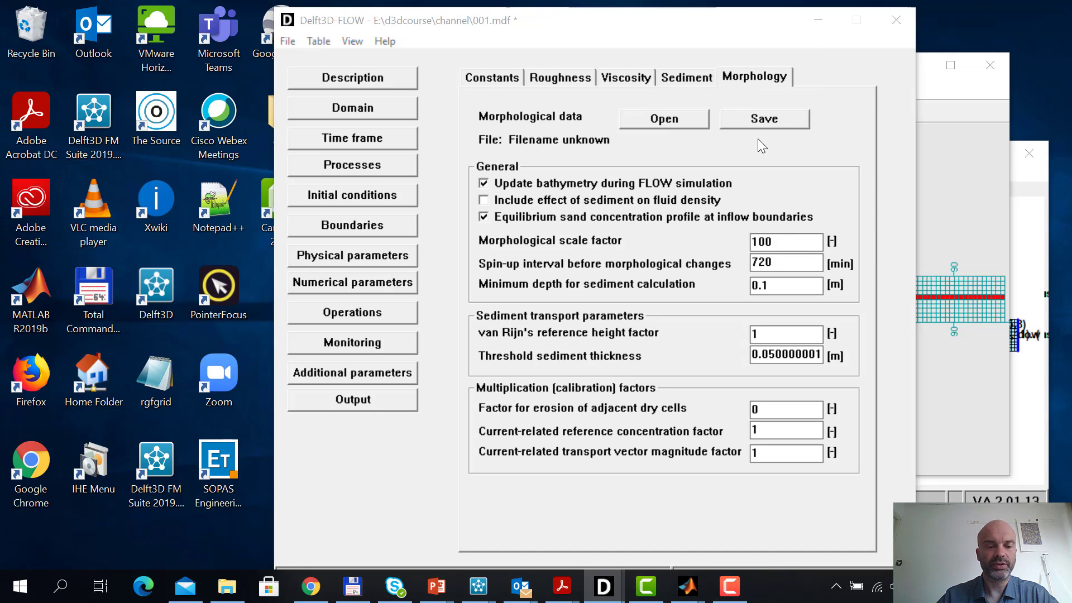
{"action": "left_click", "coordinate": [759, 126]}
{"action": "type", "text": "s01"}
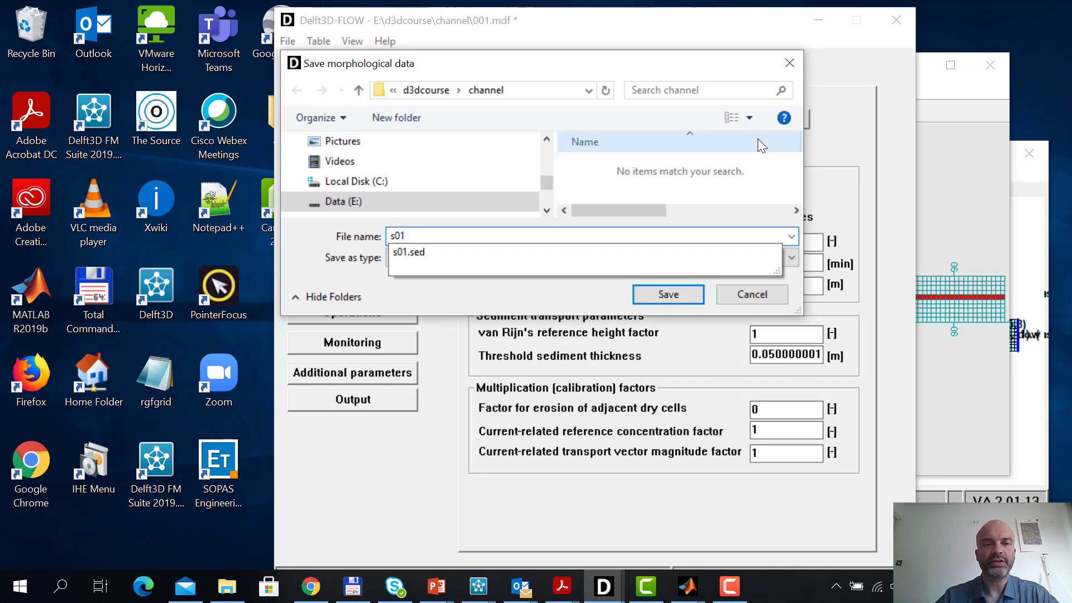
{"action": "left_click", "coordinate": [676, 293]}
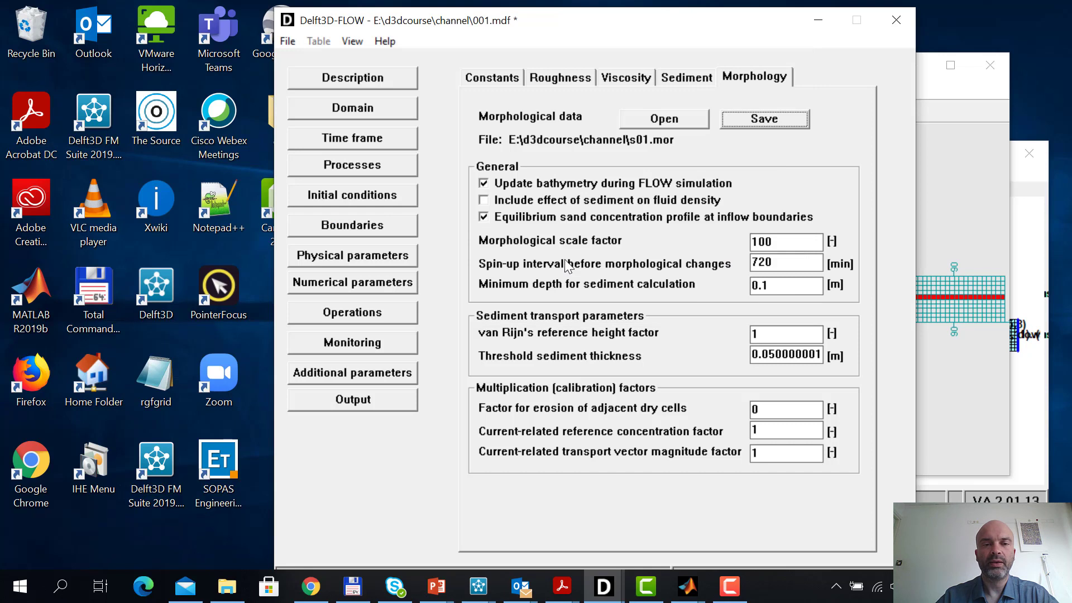
Save all model data under a new name, storing the boundary definitions, time-series flow conditions and .bcc boundary file as s01
{"action": "left_click", "coordinate": [288, 41]}
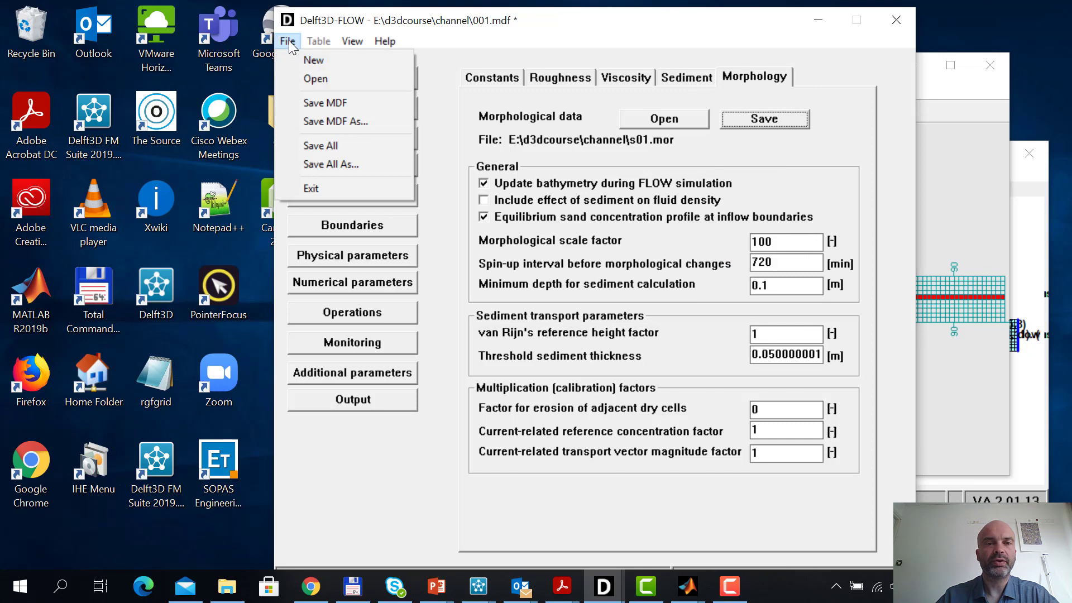
{"action": "left_click", "coordinate": [326, 164]}
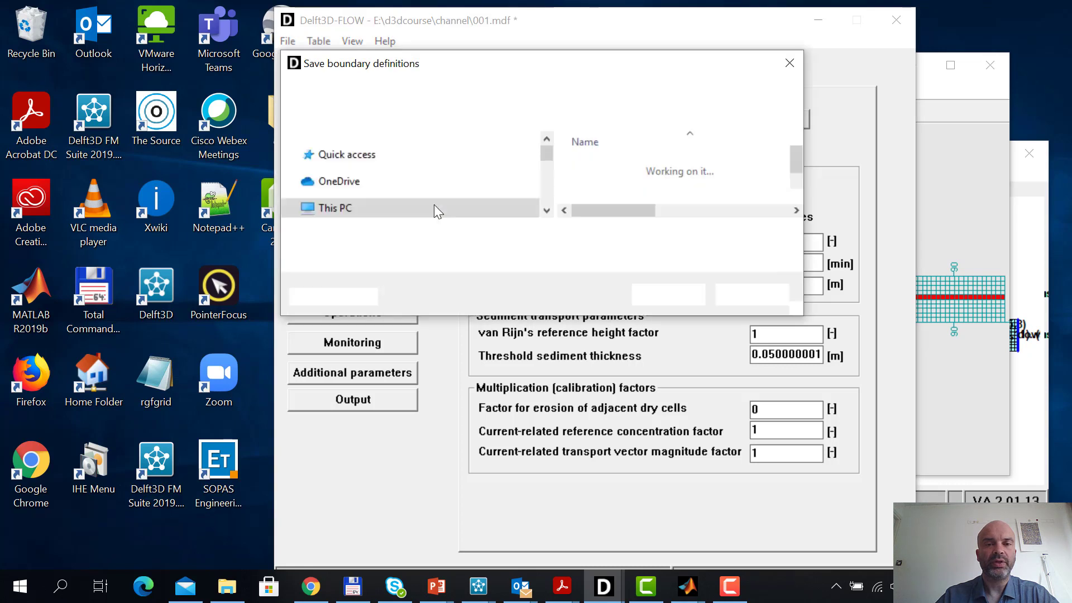
{"action": "type", "text": "s01"}
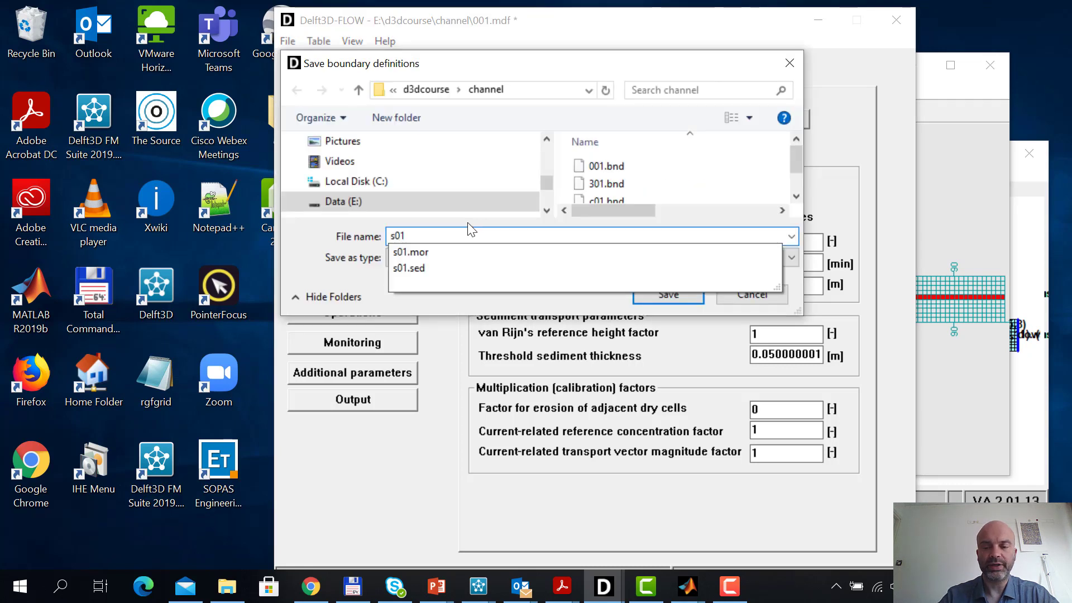
{"action": "key", "text": "Return"}
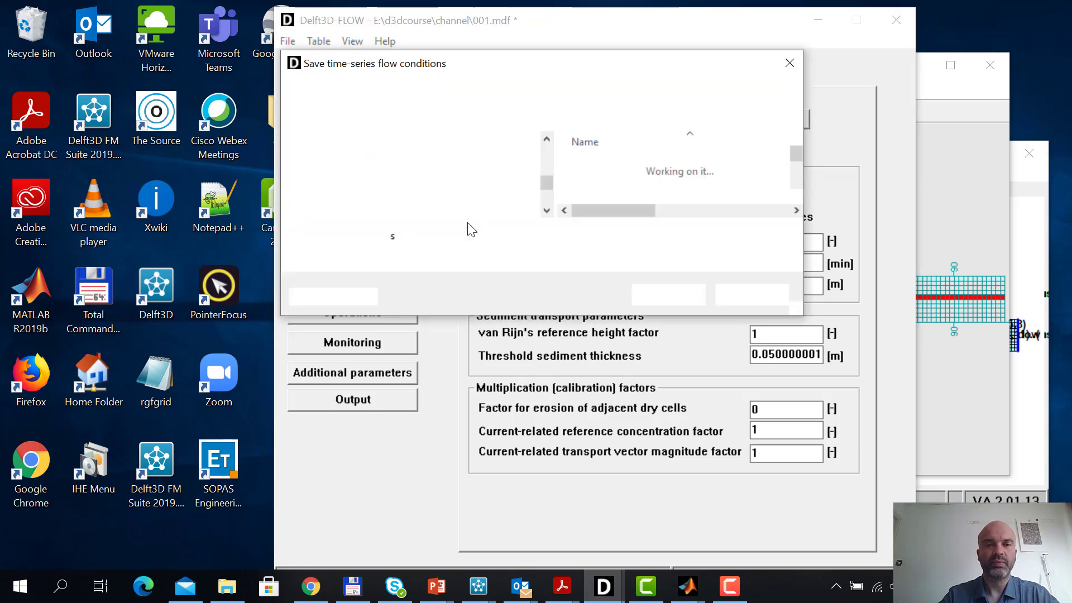
{"action": "type", "text": "s01"}
{"action": "key", "text": "Return"}
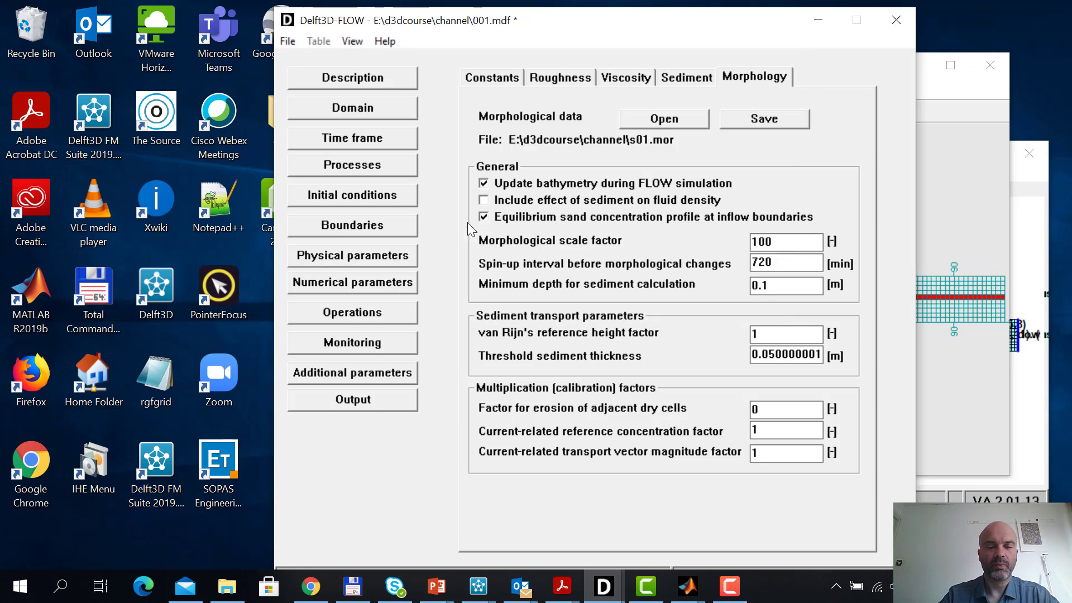
{"action": "type", "text": "s01"}
{"action": "key", "text": "Return"}
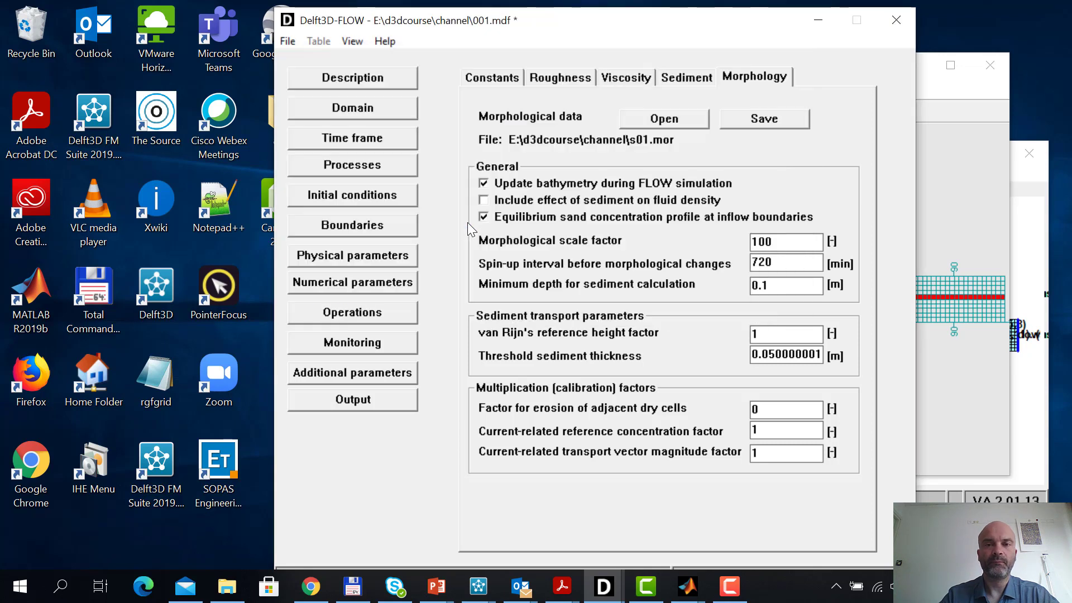
Save the cross-sections and the observation points as s01
{"action": "type", "text": "s01"}
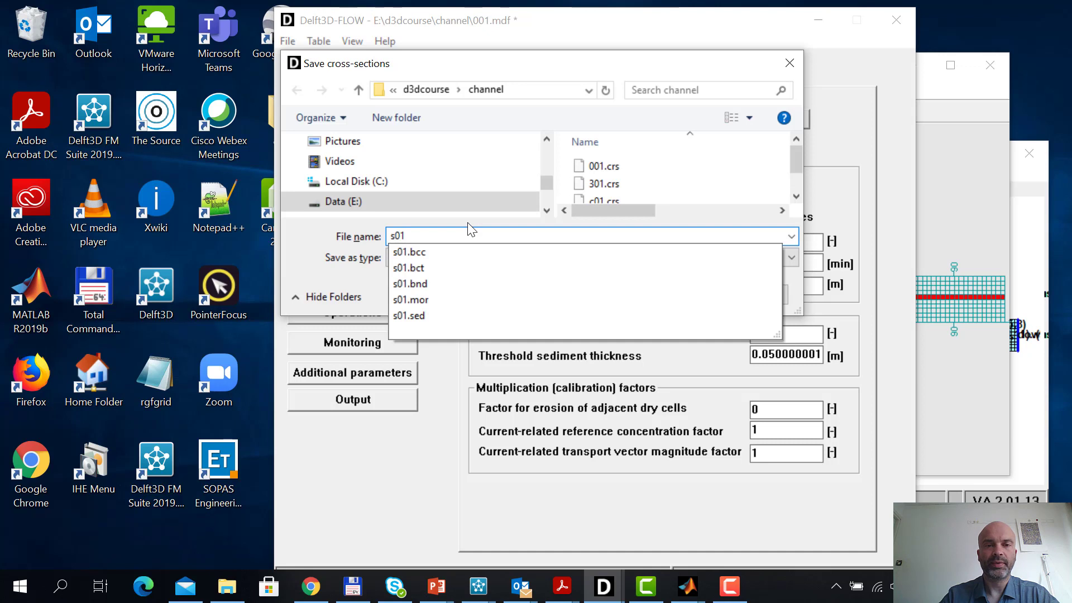
{"action": "key", "text": "Return"}
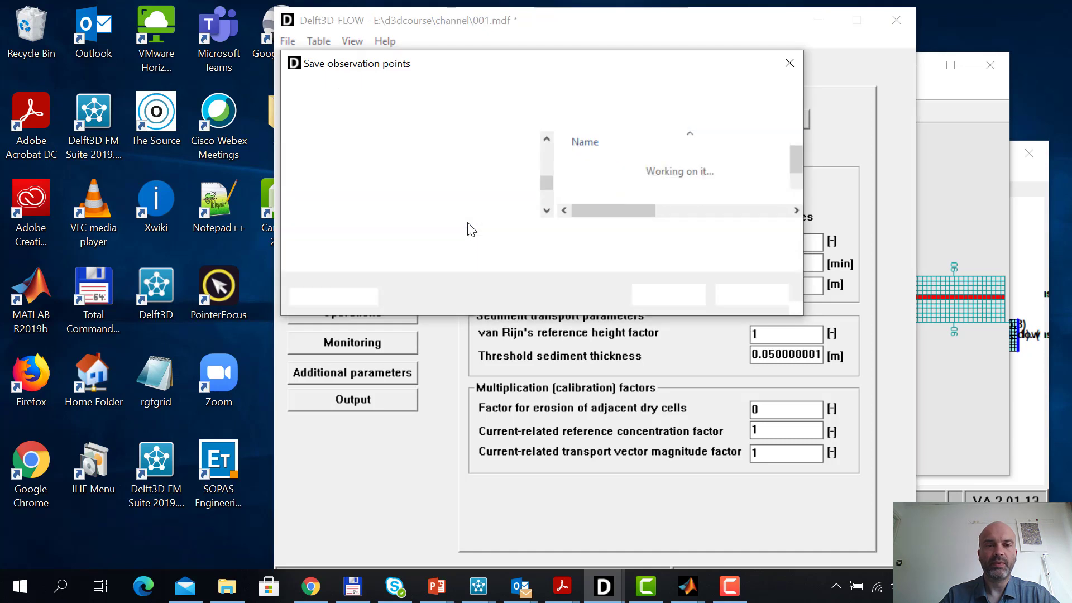
{"action": "type", "text": "s01"}
{"action": "key", "text": "Return"}
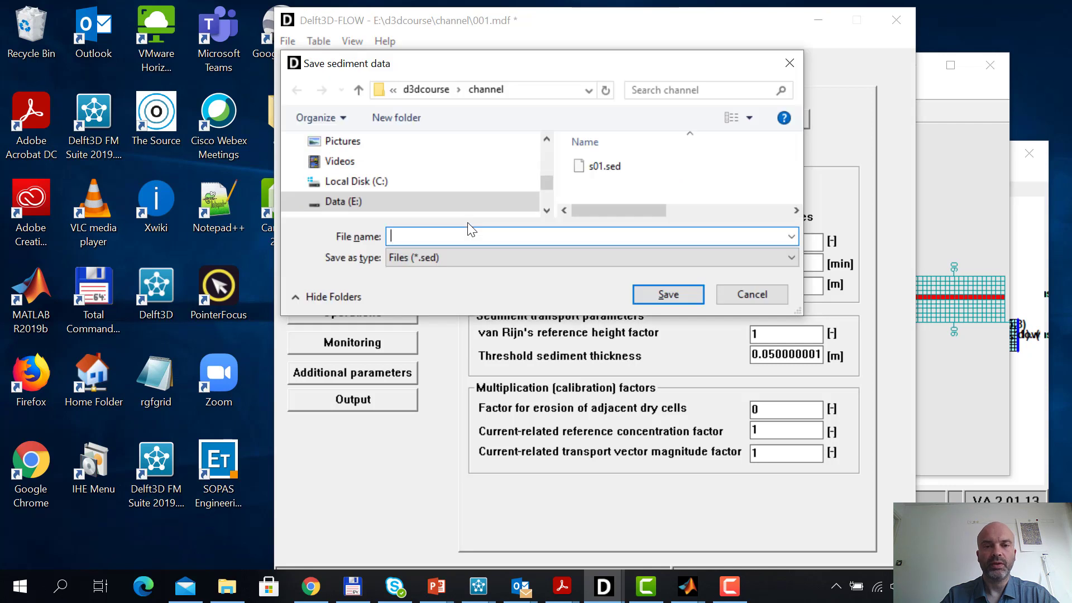
Save the sediment data as s01, replacing the existing .sed file
{"action": "type", "text": "s01"}
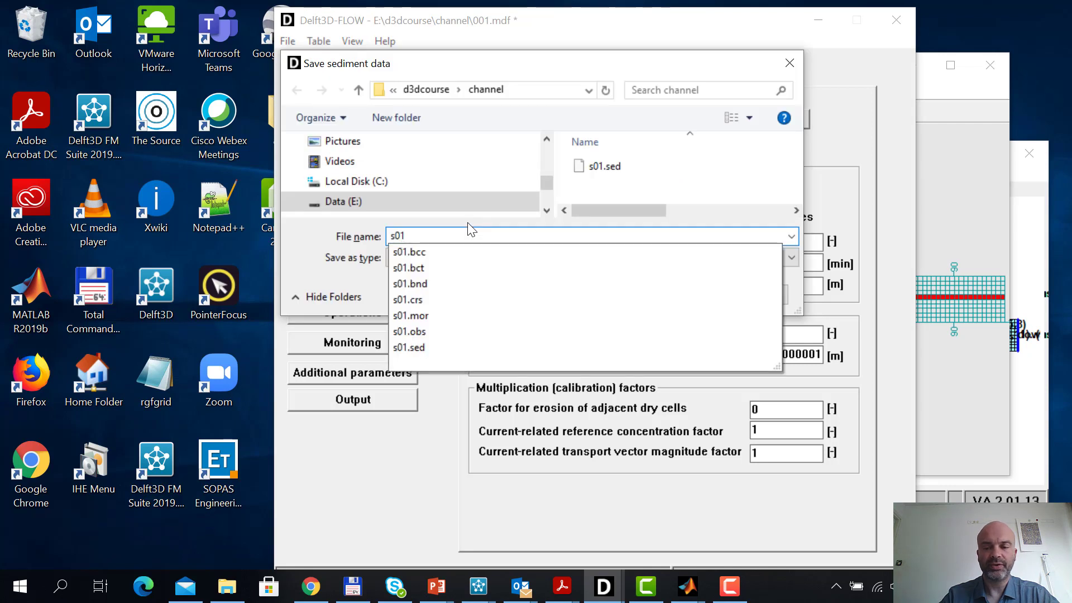
{"action": "key", "text": "Return"}
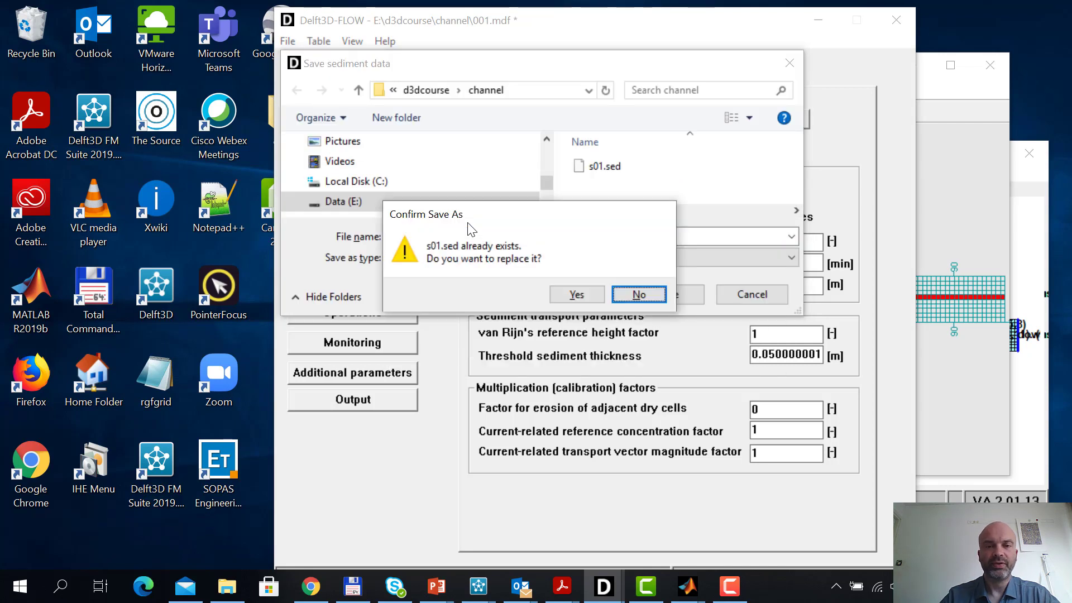
{"action": "left_click", "coordinate": [575, 294]}
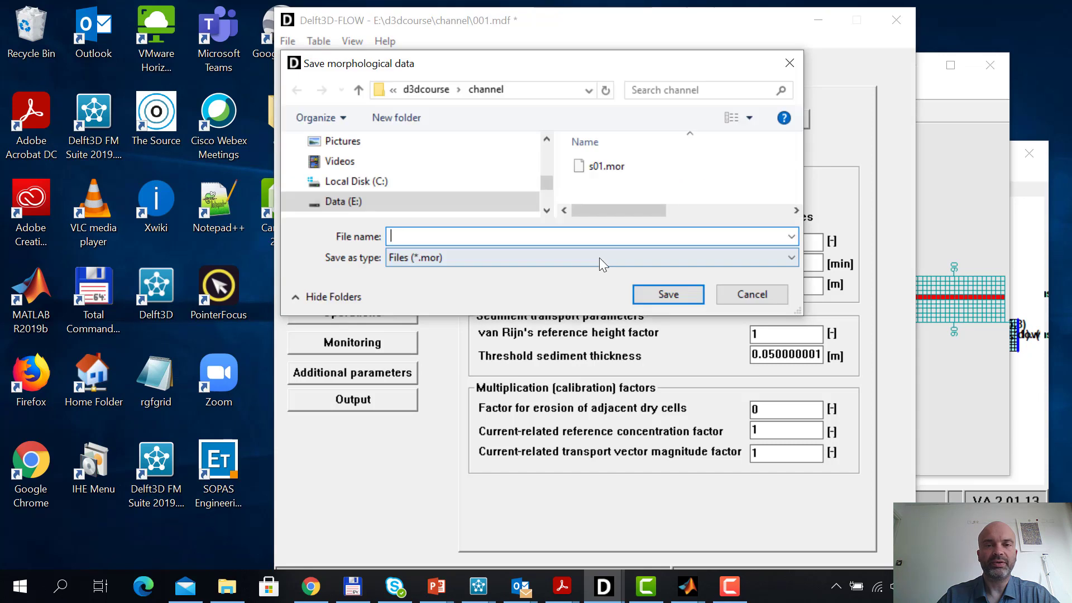
Save the morphological data over the existing s01.mor and the master definition data as s01
{"action": "type", "text": "s01"}
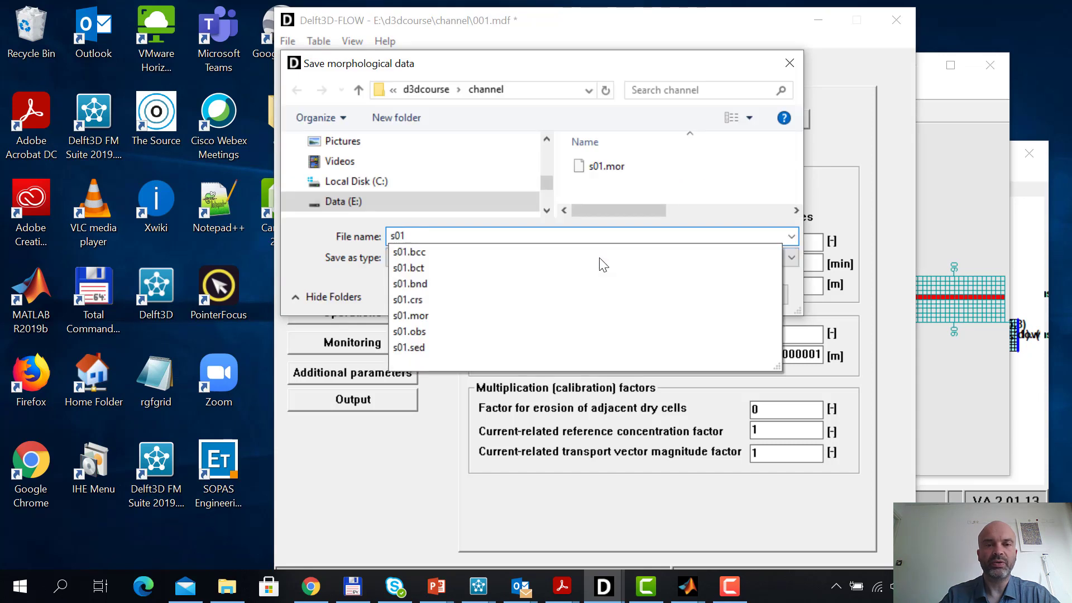
{"action": "key", "text": "Return"}
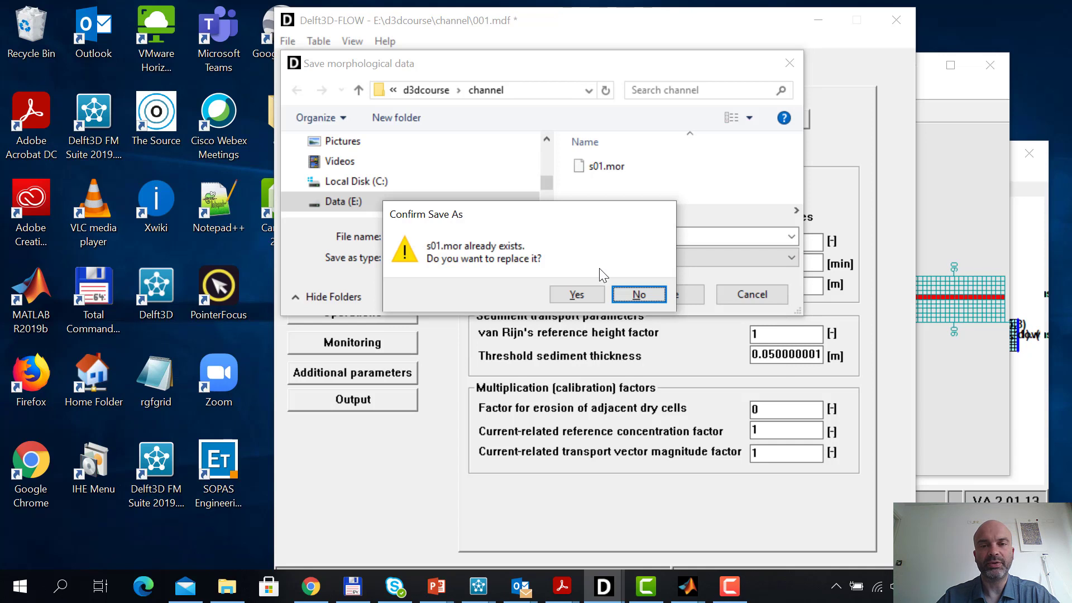
{"action": "left_click", "coordinate": [578, 295]}
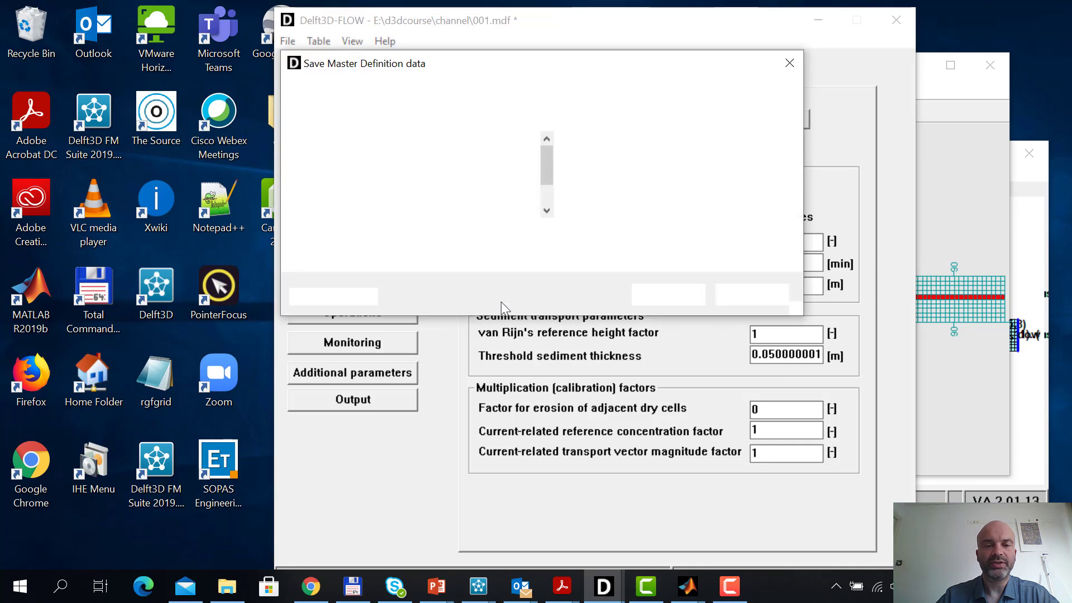
{"action": "type", "text": "s01"}
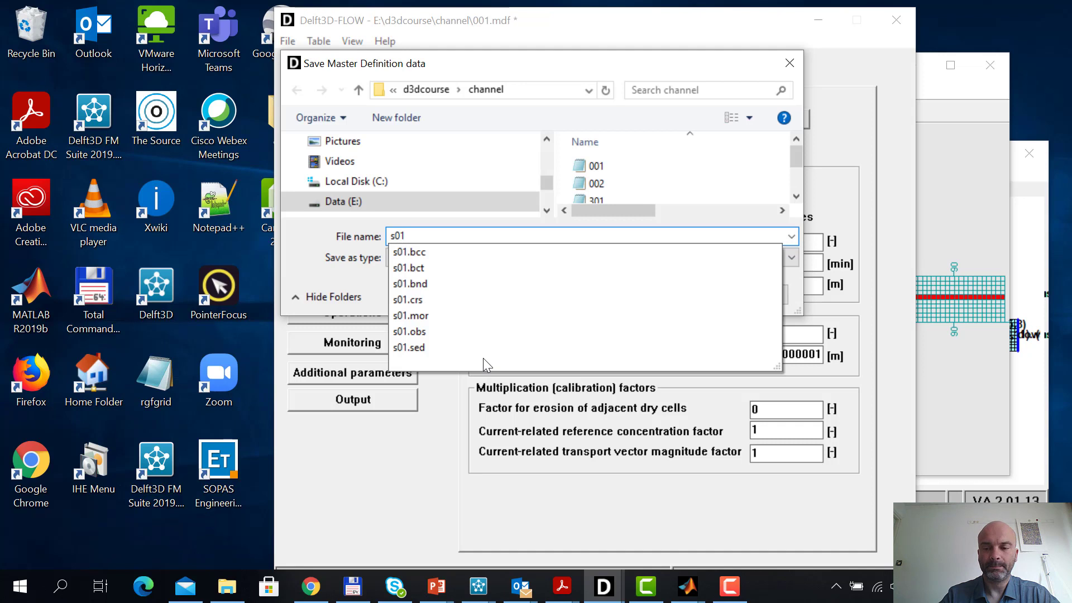
{"action": "key", "text": "Return"}
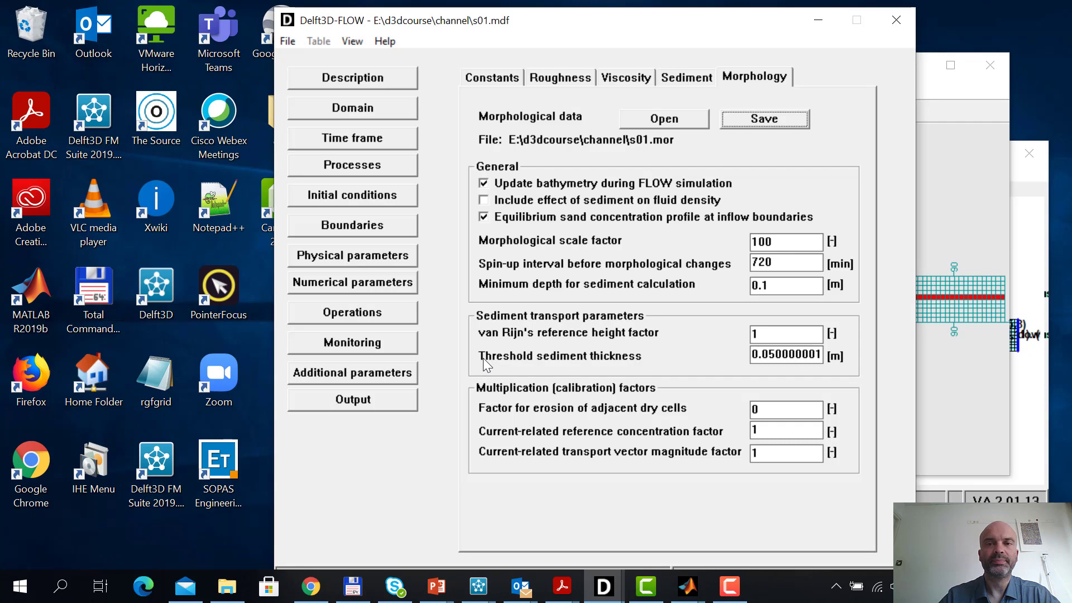
Switch to Total Commander and examine the contents of s01.sed in a text editor, closing the file when done
{"action": "left_click", "coordinate": [352, 586]}
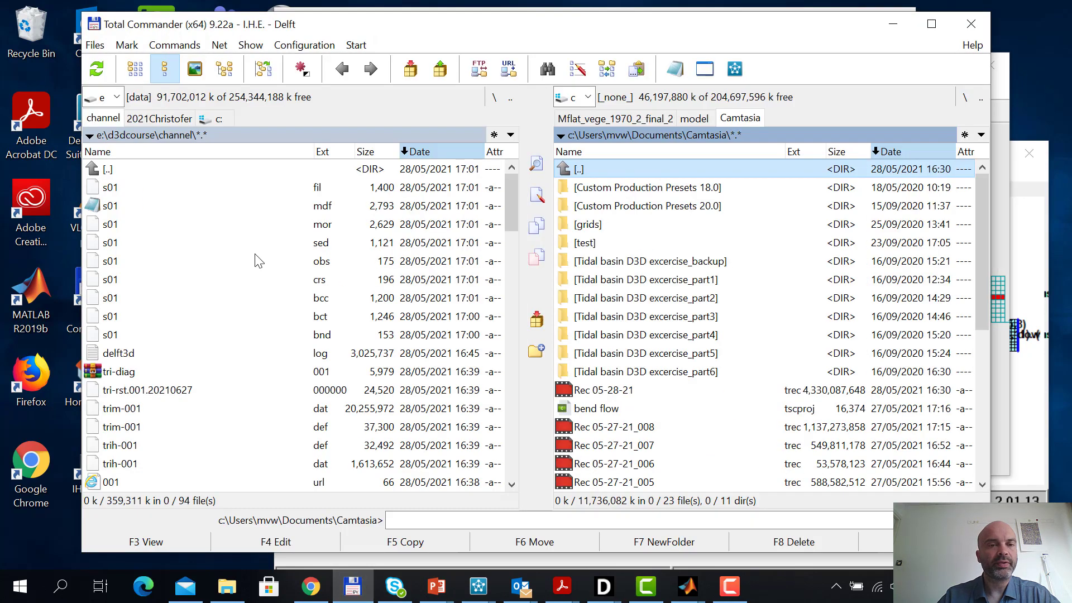
{"action": "left_click", "coordinate": [309, 231]}
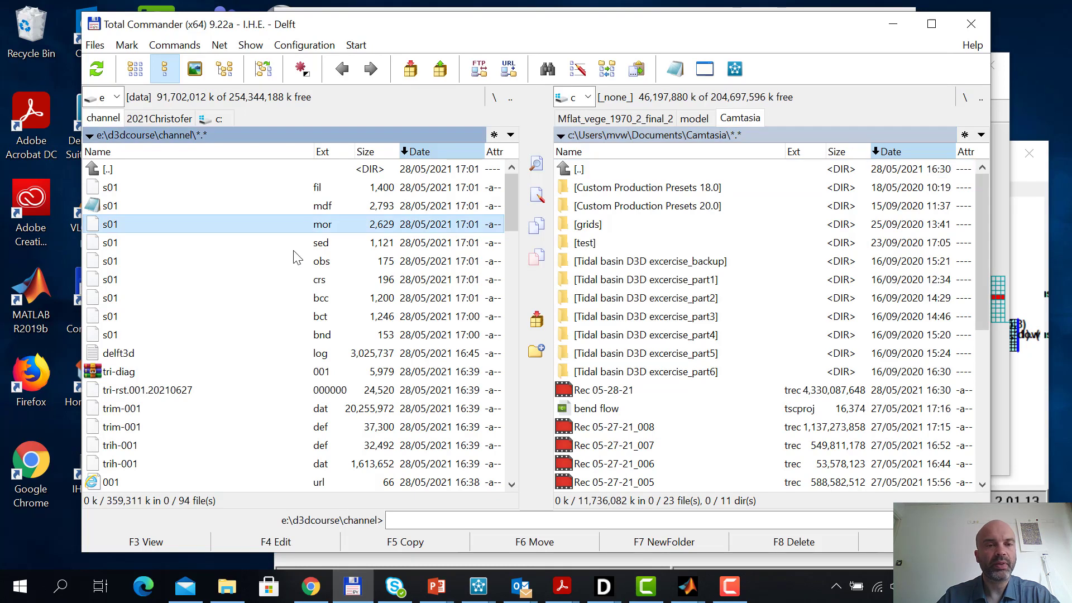
{"action": "left_click", "coordinate": [335, 245]}
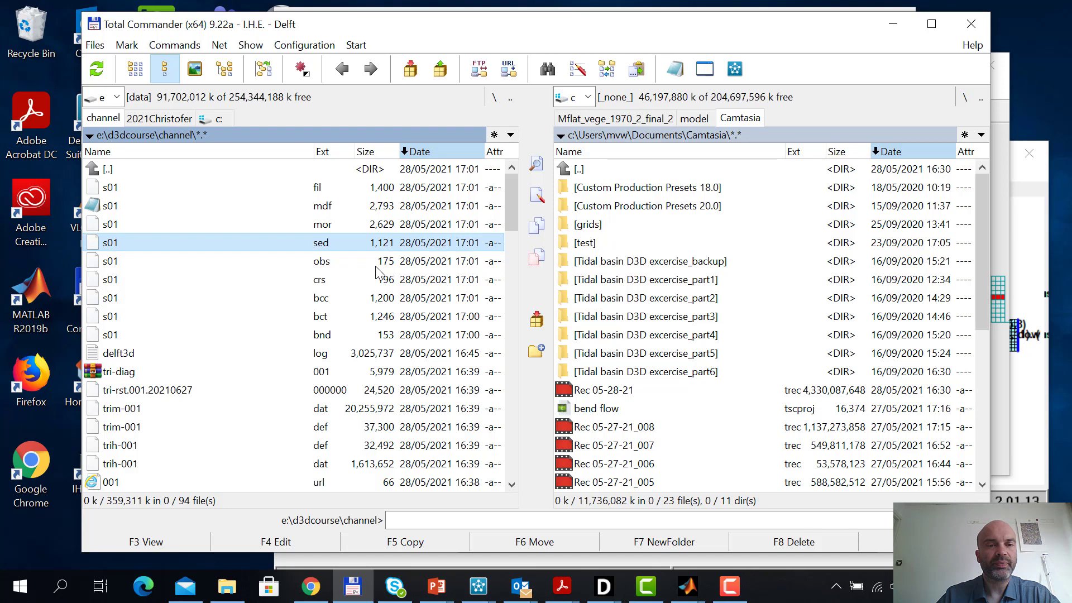
{"action": "key", "text": "F4"}
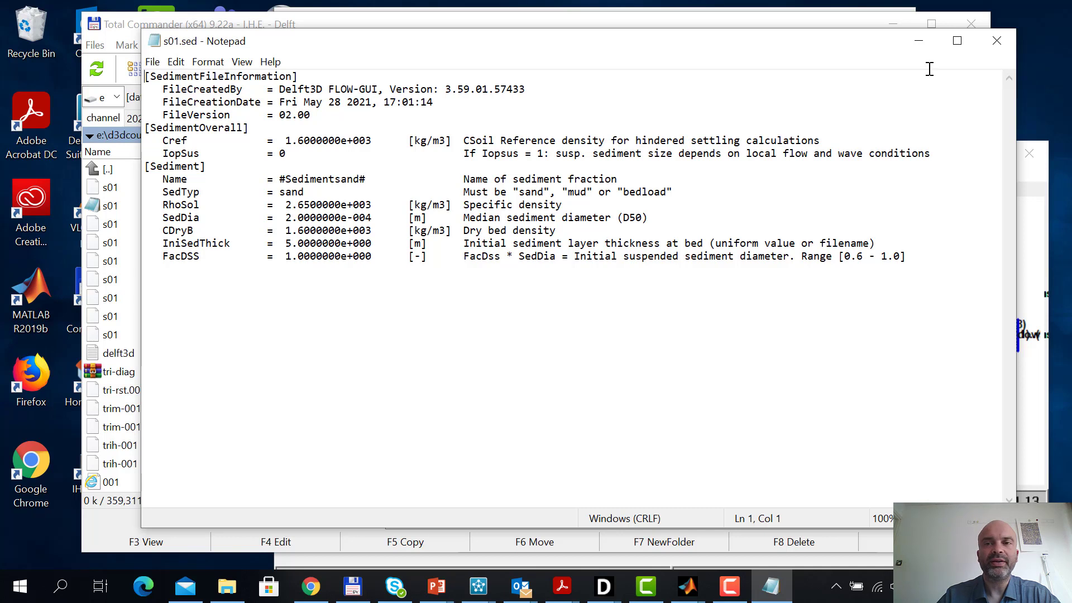
{"action": "left_click", "coordinate": [996, 41]}
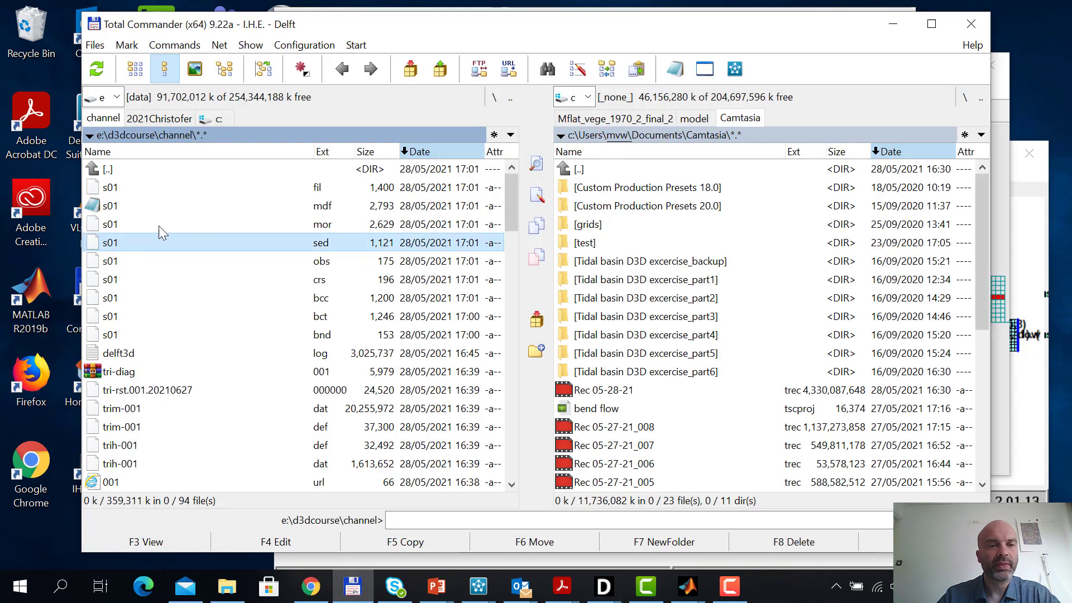
Examine the morphology parameters in s01.mor in a text editor and close the file
{"action": "left_click", "coordinate": [120, 223]}
{"action": "key", "text": "F4"}
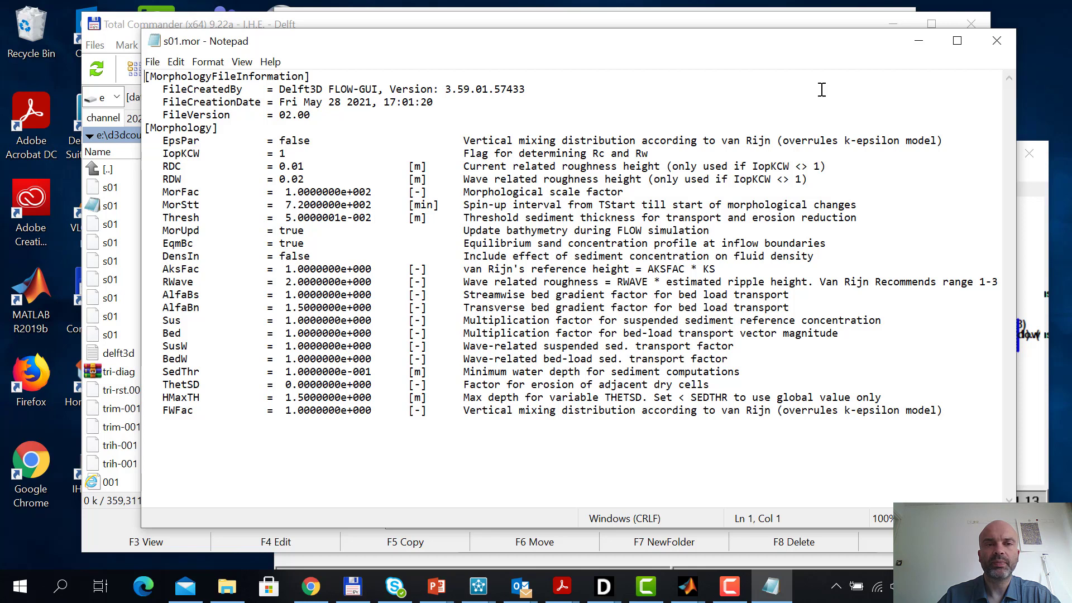
{"action": "left_click", "coordinate": [999, 45]}
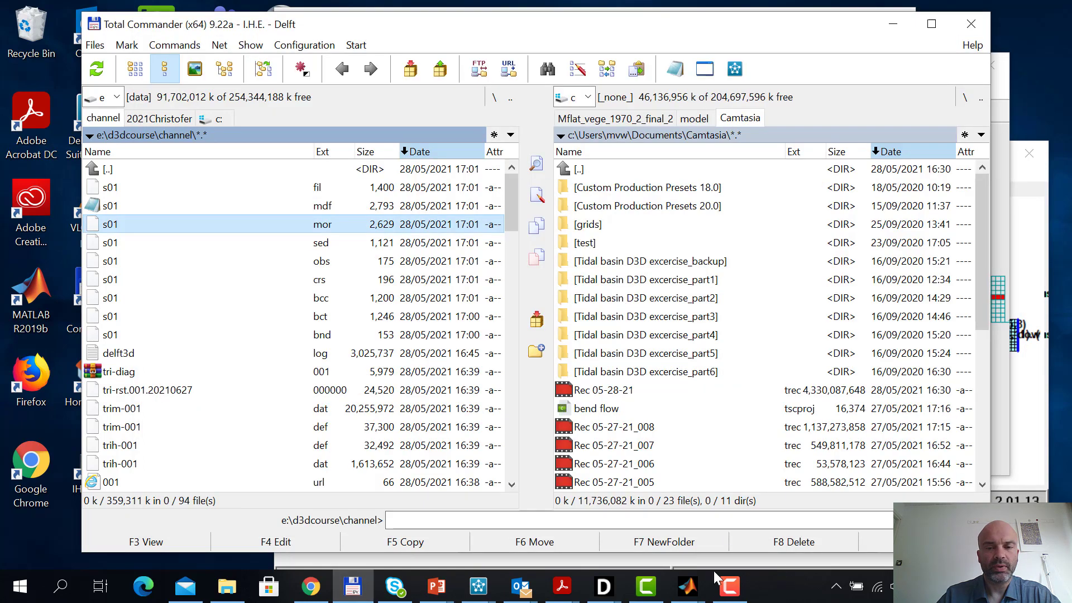
Switch to the Delft3D Hydrodynamics menu and start a single-domain FLOW simulation with s01.mdf from the channel folder as input
{"action": "mouse_move", "coordinate": [612, 596]}
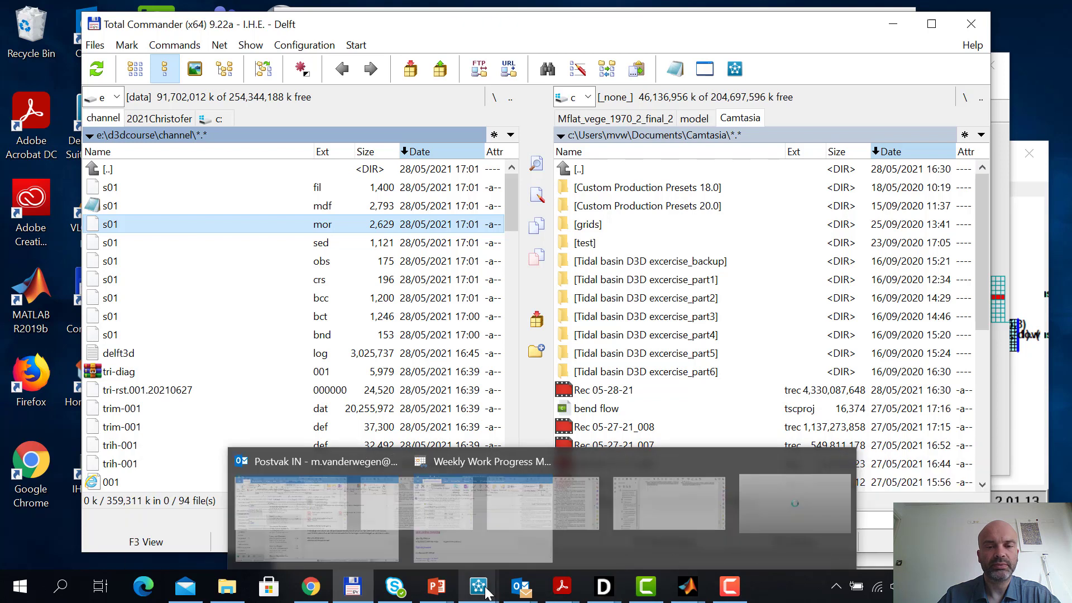
{"action": "left_click", "coordinate": [478, 586]}
{"action": "left_click", "coordinate": [532, 525]}
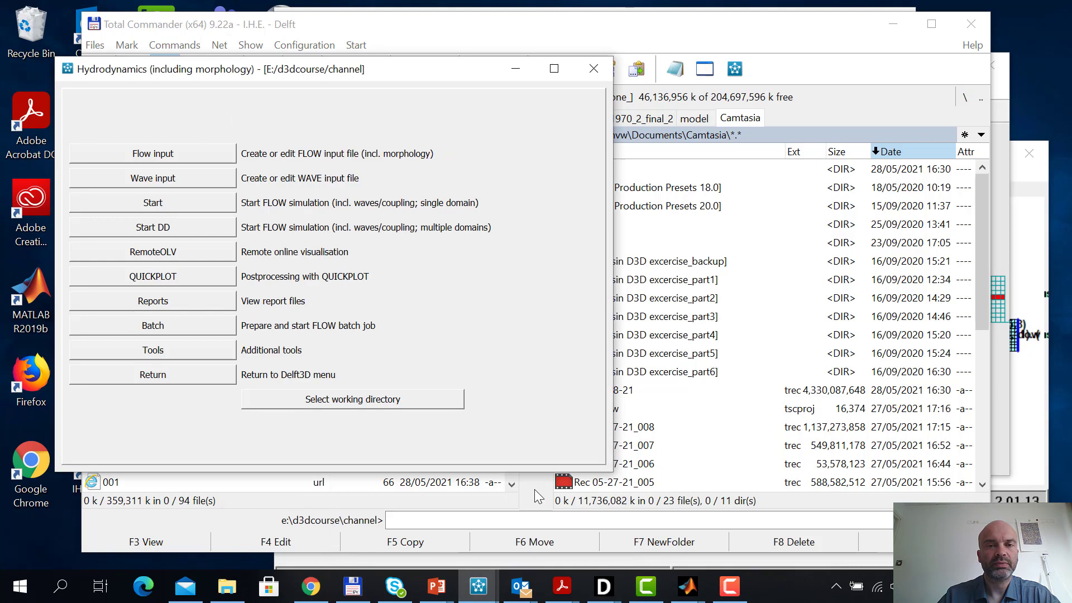
{"action": "left_click", "coordinate": [194, 203]}
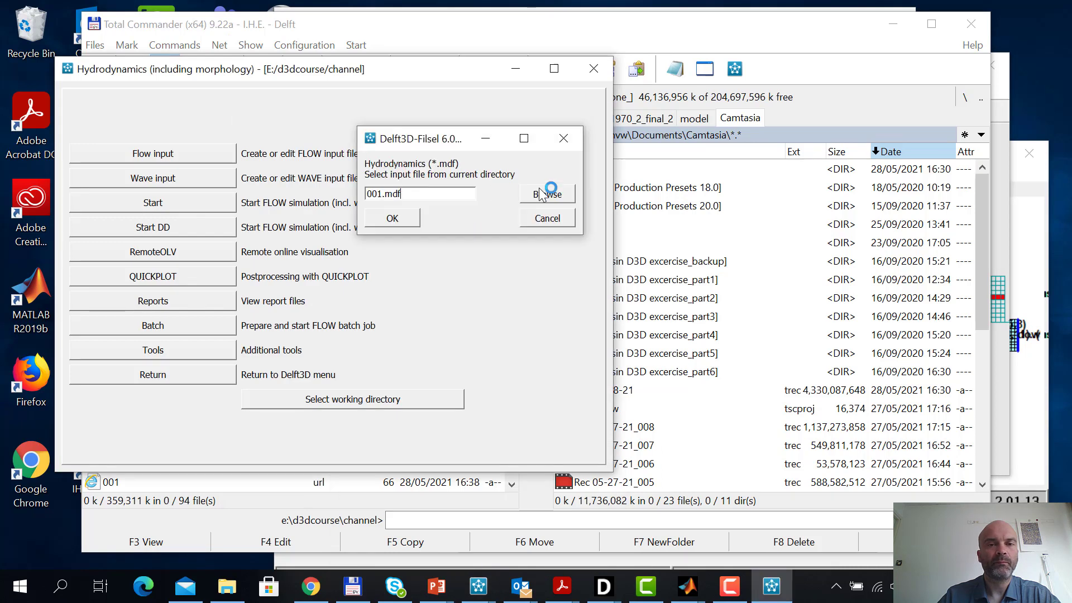
{"action": "left_click", "coordinate": [546, 194]}
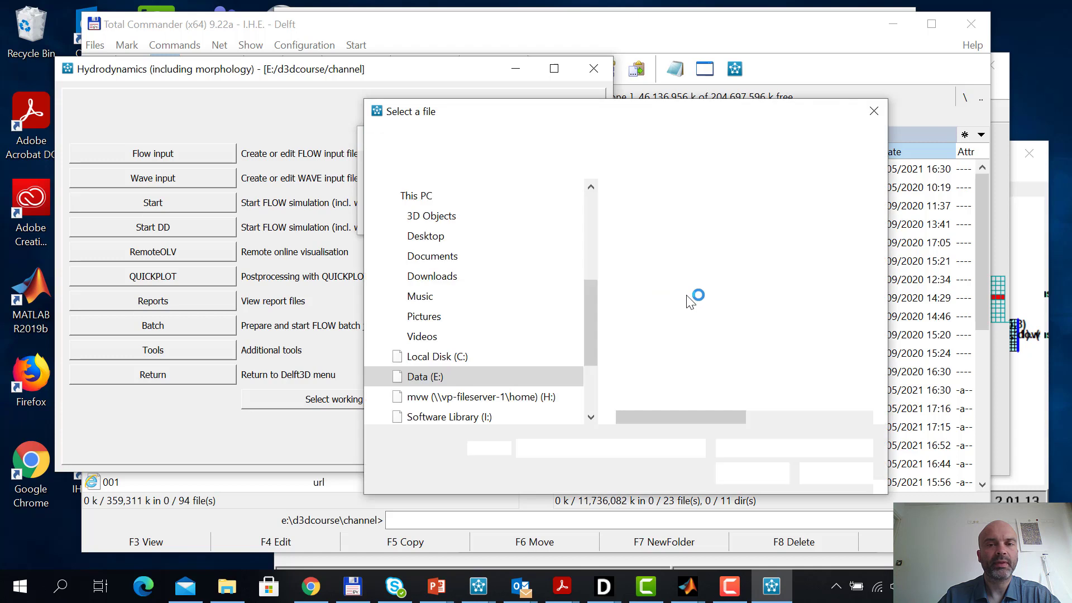
{"action": "double_click", "coordinate": [649, 305]}
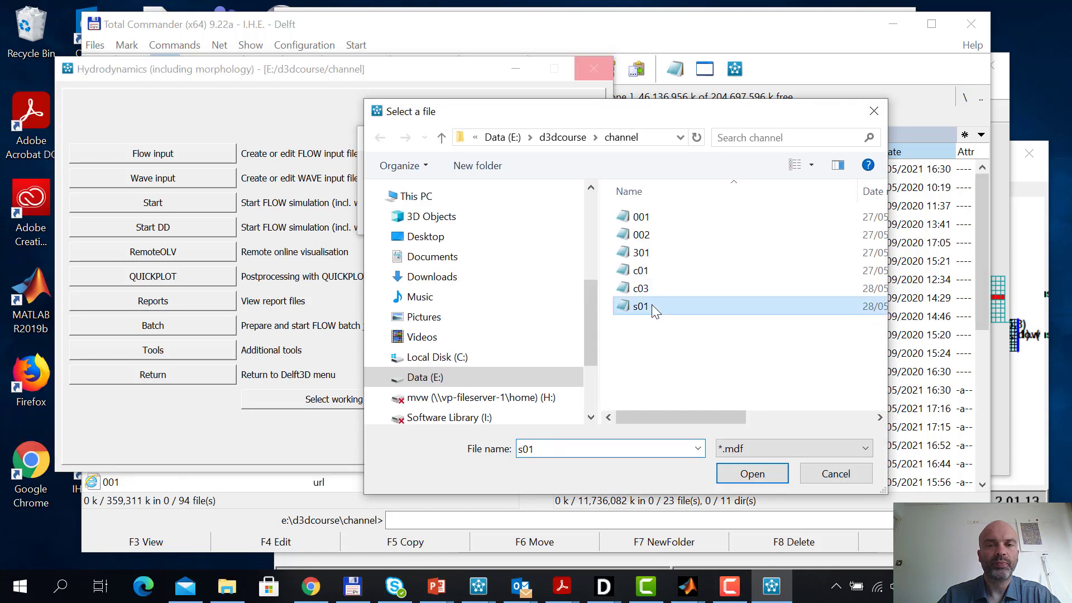
{"action": "left_click", "coordinate": [393, 218]}
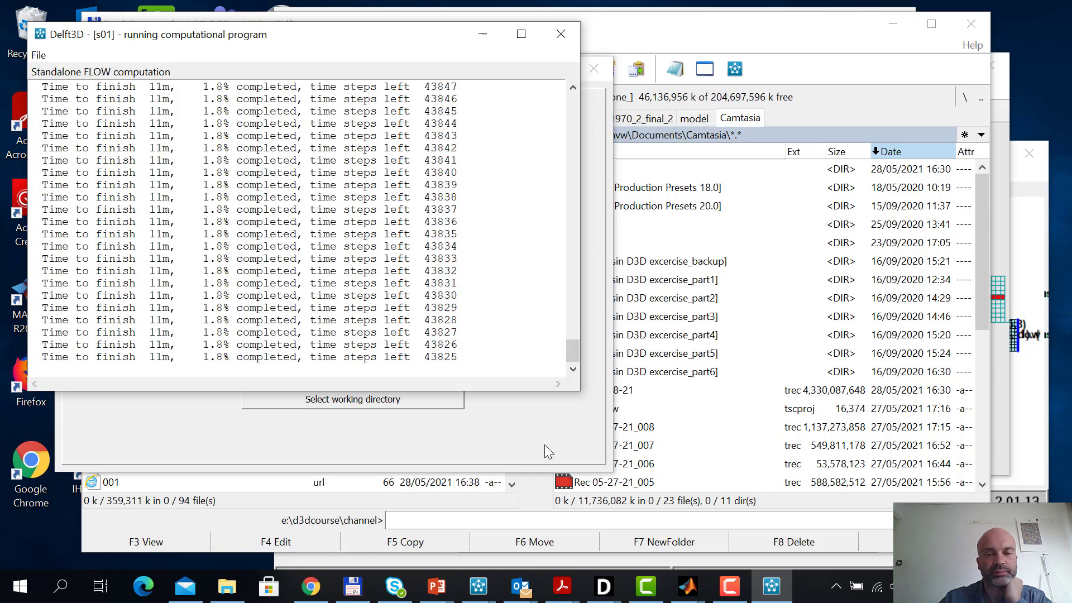
Switch to Delft3D-QUICKPLOT and open the map output file trim-s01.dat from the channel folder
{"action": "left_click", "coordinate": [688, 586]}
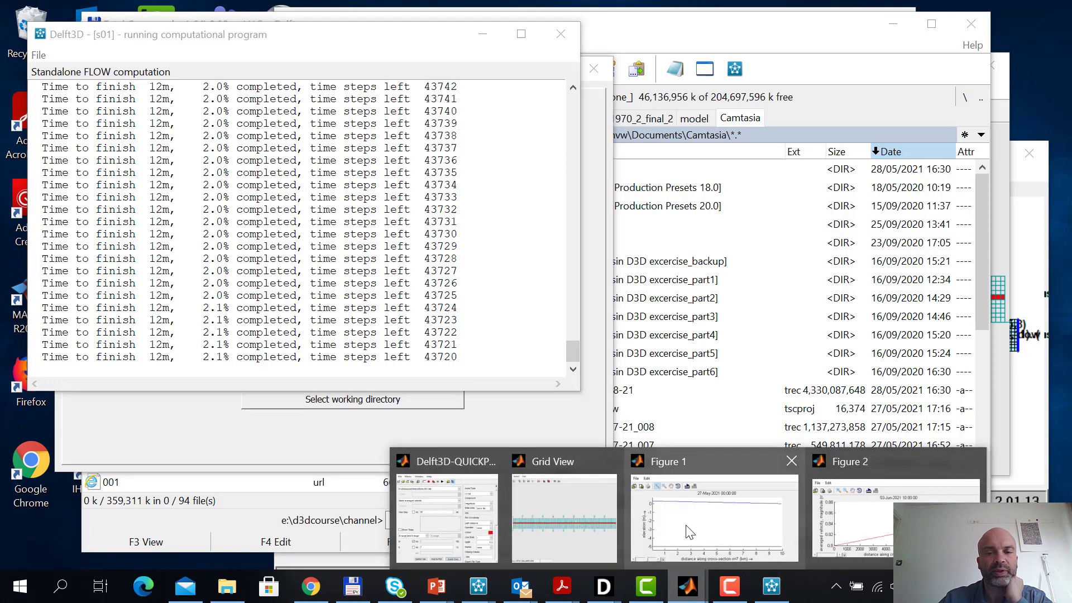
{"action": "left_click", "coordinate": [460, 521]}
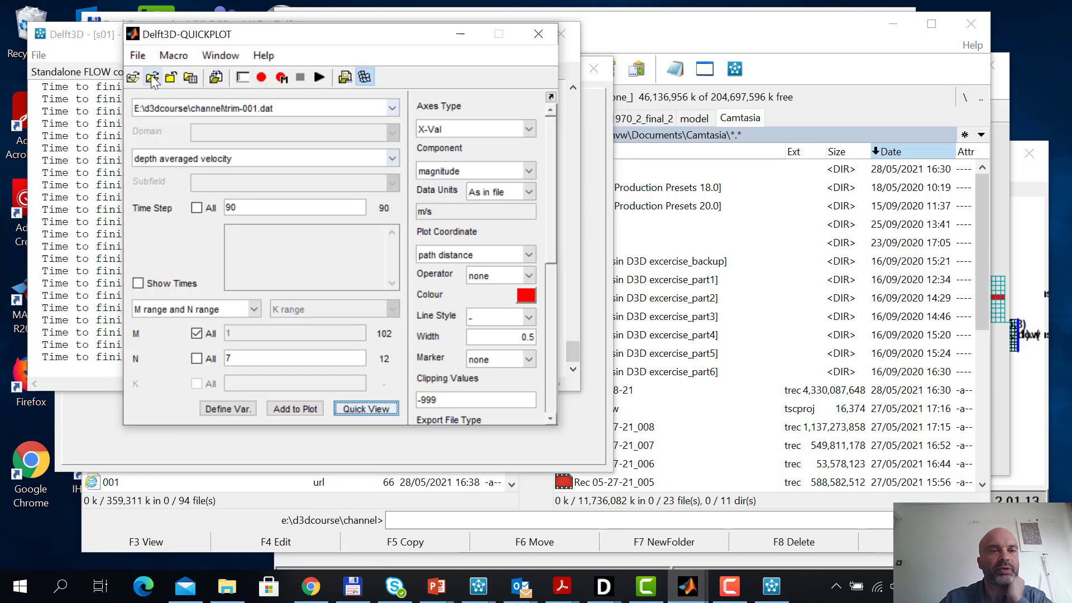
{"action": "left_click", "coordinate": [152, 78]}
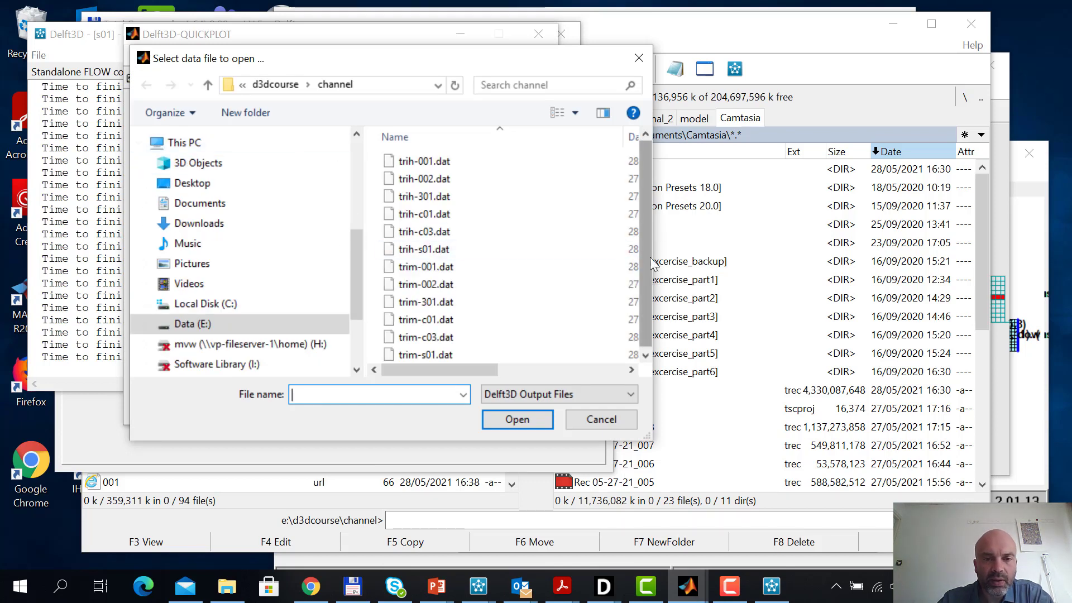
{"action": "left_click", "coordinate": [426, 355]}
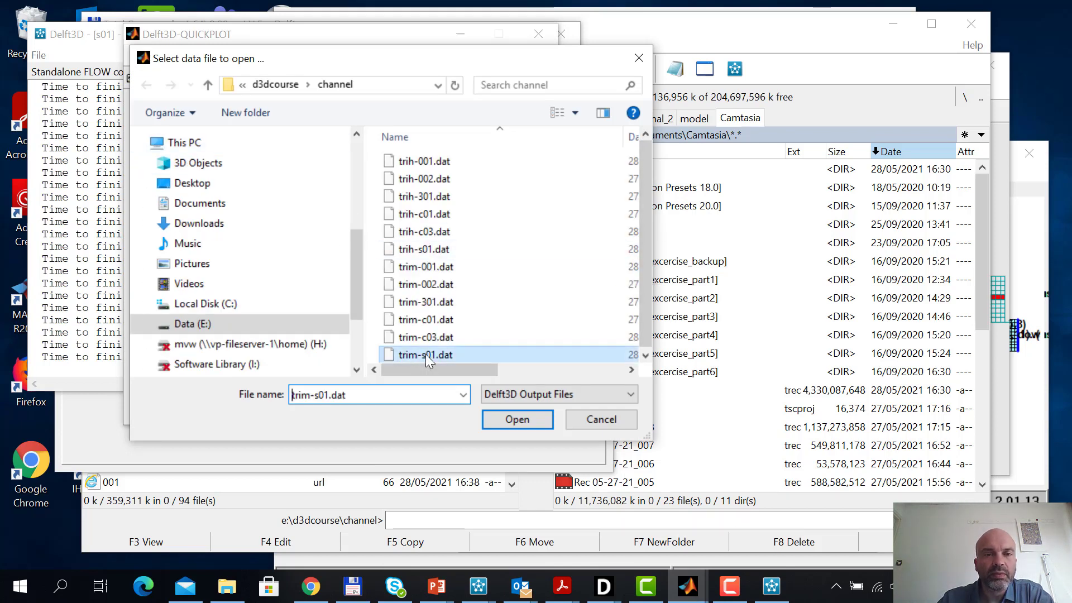
{"action": "double_click", "coordinate": [425, 354]}
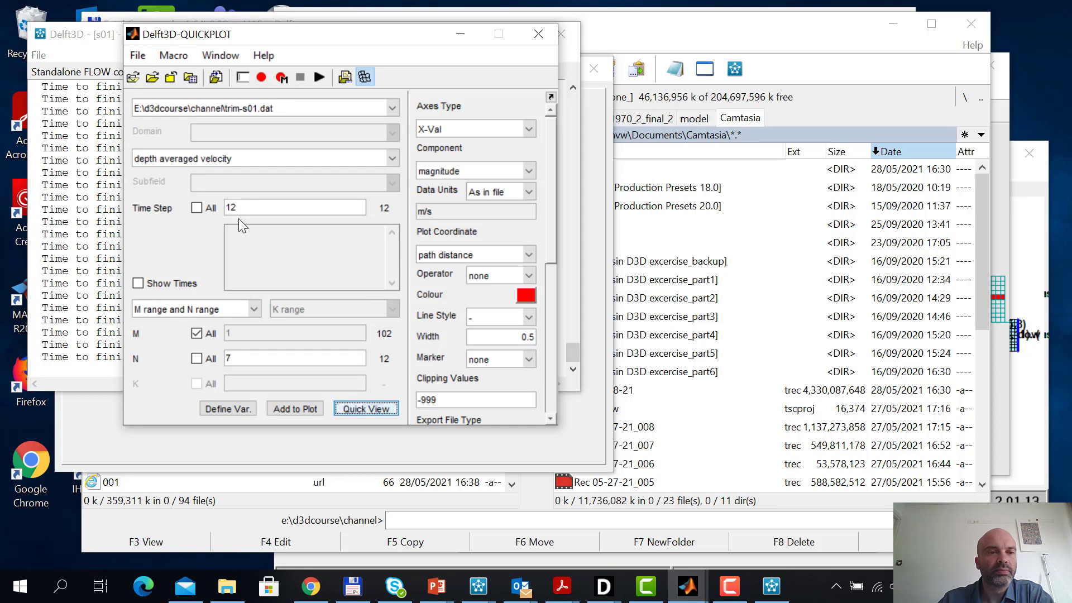
Select water level as the quantity, check the cross-section in the grid view and pick a line colour
{"action": "left_click", "coordinate": [394, 160]}
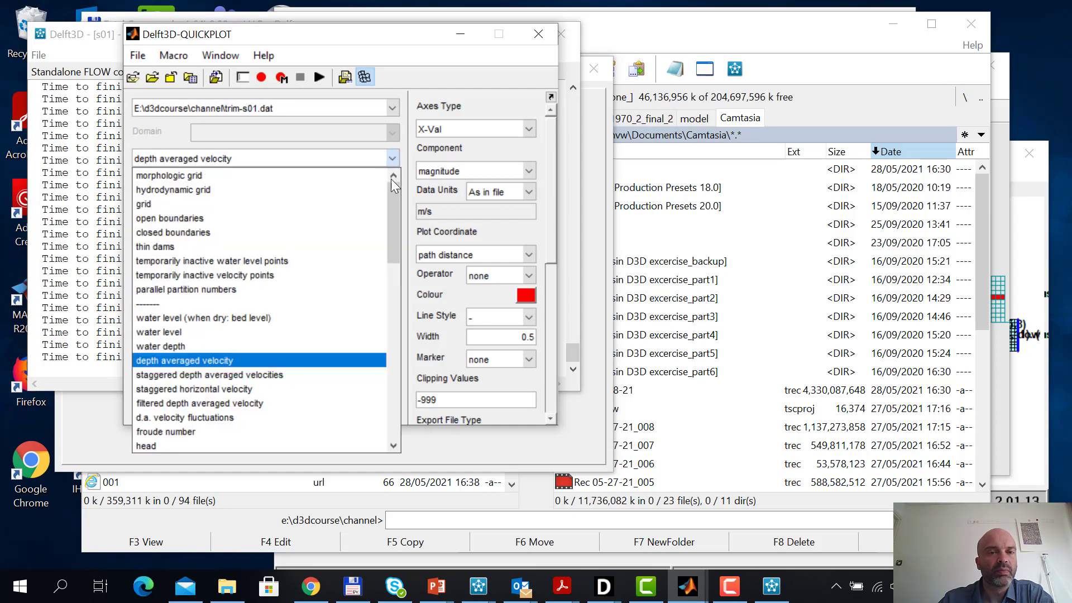
{"action": "left_click", "coordinate": [287, 329]}
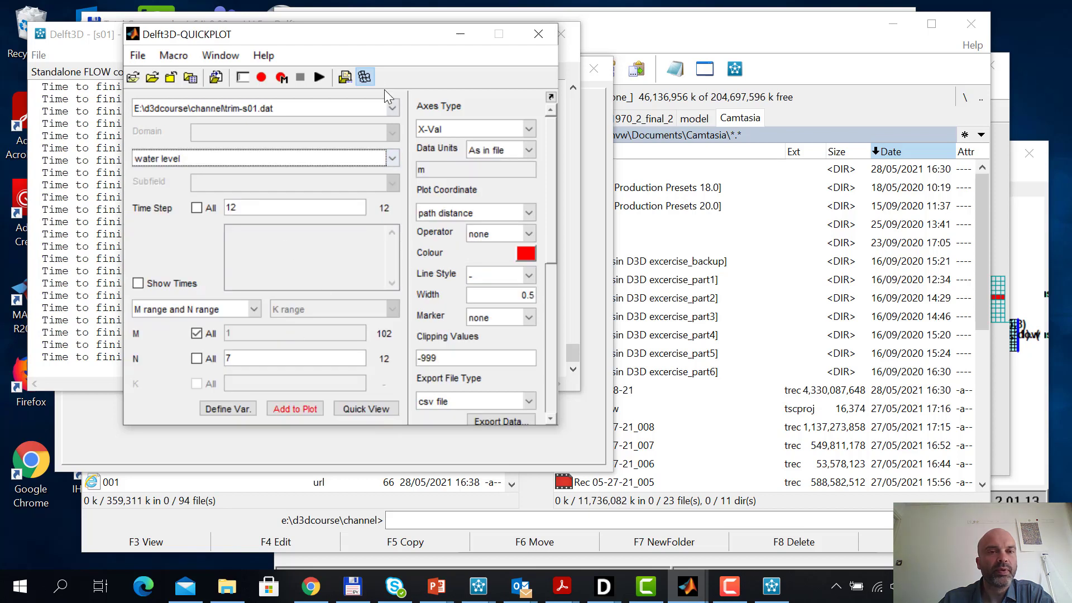
{"action": "left_click", "coordinate": [365, 76]}
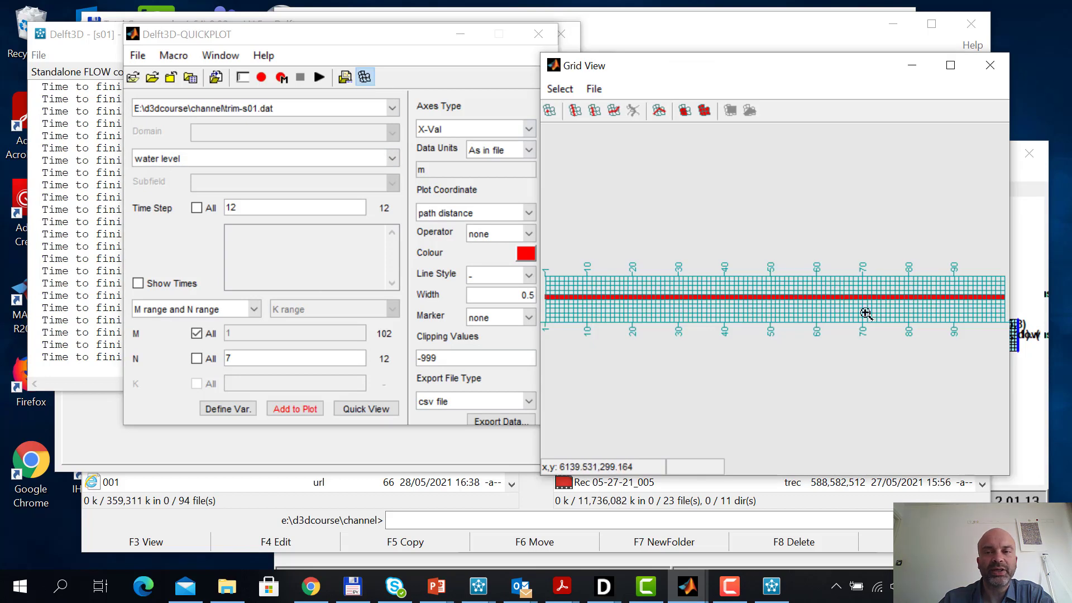
{"action": "left_click", "coordinate": [192, 242]}
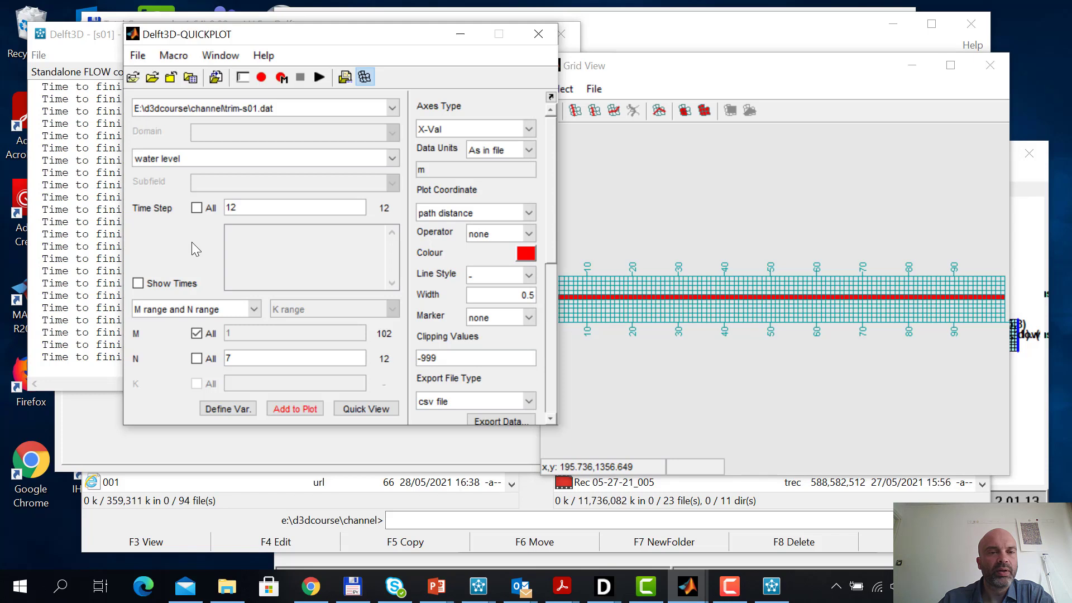
{"action": "left_click", "coordinate": [526, 253]}
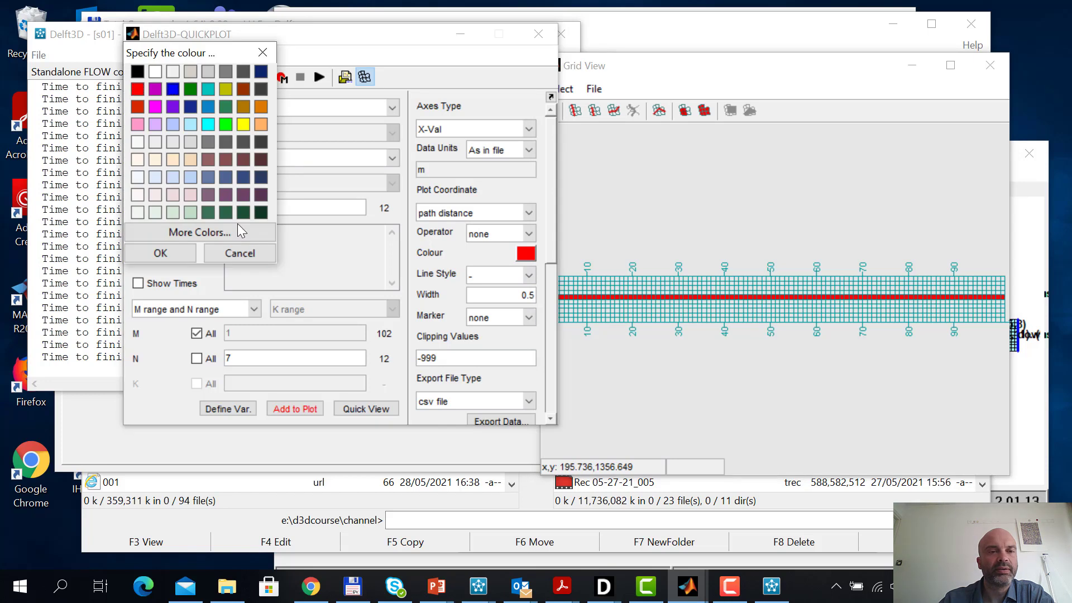
{"action": "left_click", "coordinate": [160, 253]}
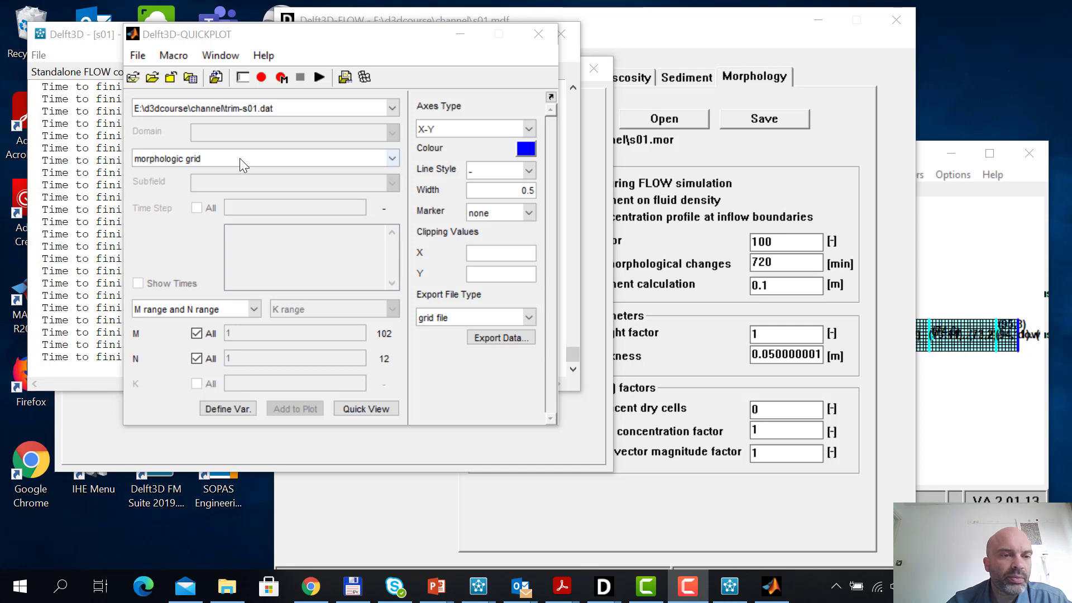
Select water level from trim-s01.dat and preview it over the whole grid, closing the preview figure when done
{"action": "left_click_drag", "start_coordinate": [269, 34], "coordinate": [256, 51]}
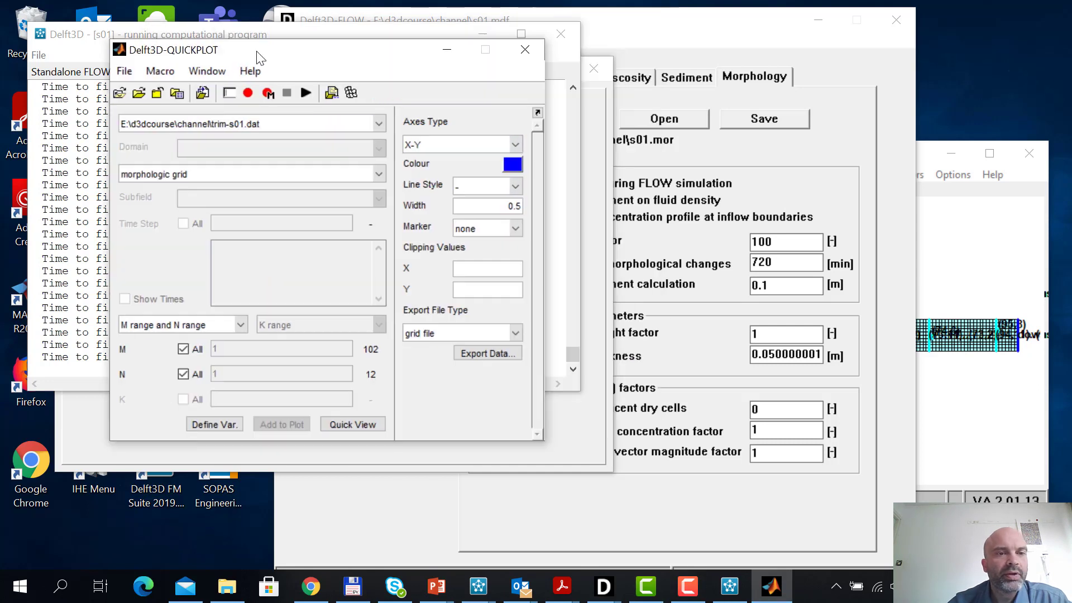
{"action": "left_click", "coordinate": [223, 173]}
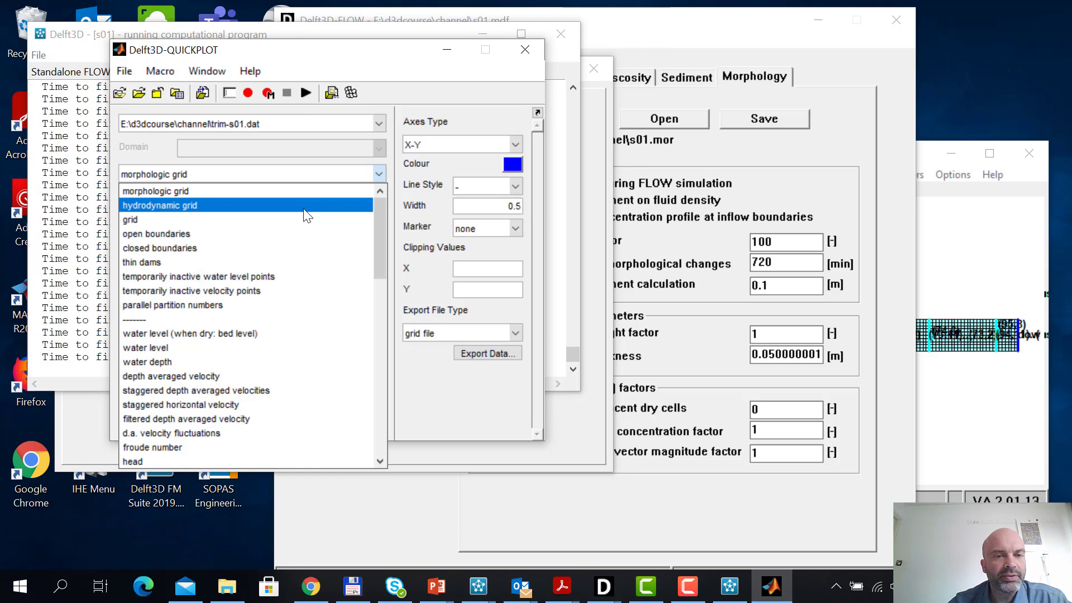
{"action": "left_click_drag", "start_coordinate": [382, 217], "coordinate": [369, 236]}
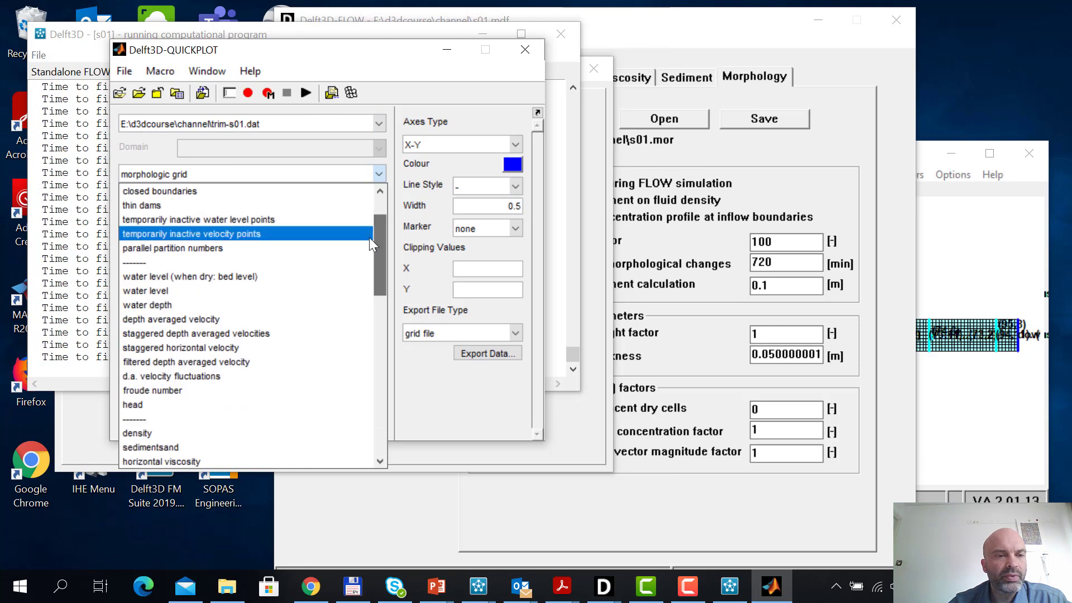
{"action": "left_click", "coordinate": [295, 289]}
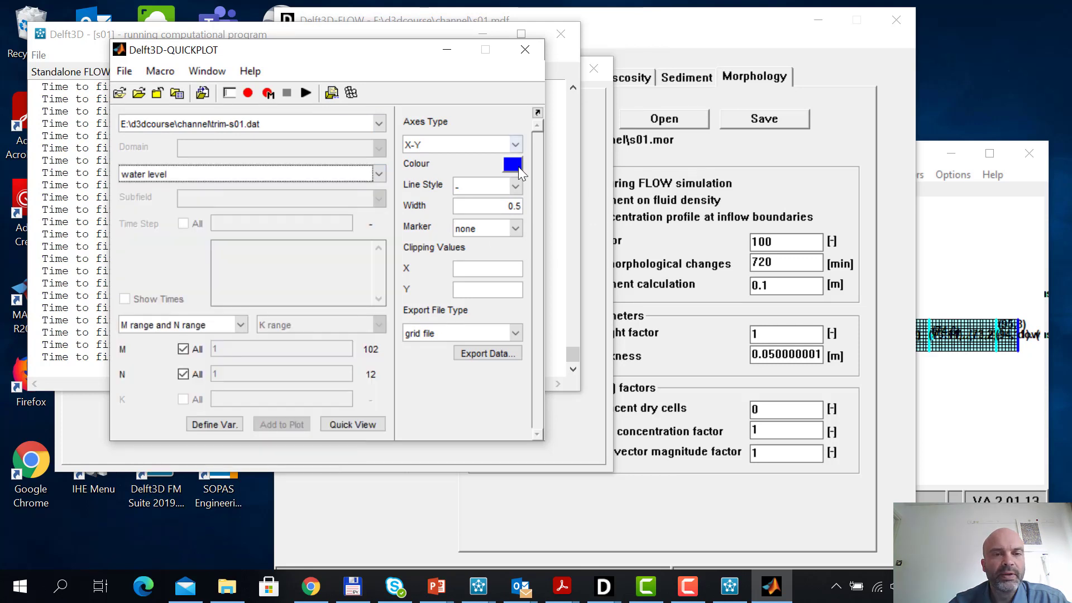
{"action": "left_click", "coordinate": [357, 424]}
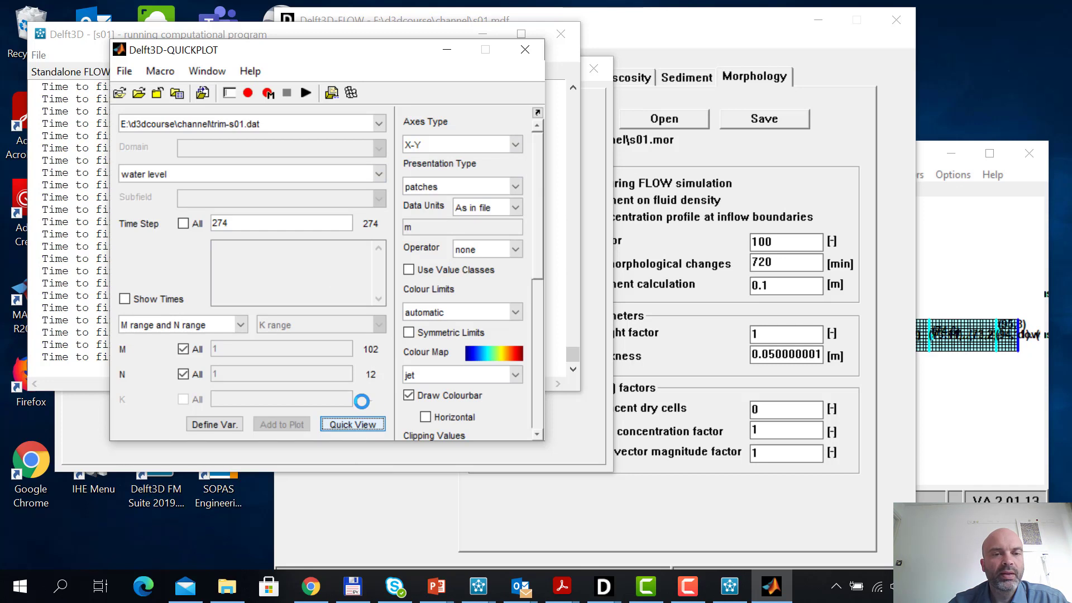
{"action": "left_click", "coordinate": [751, 29]}
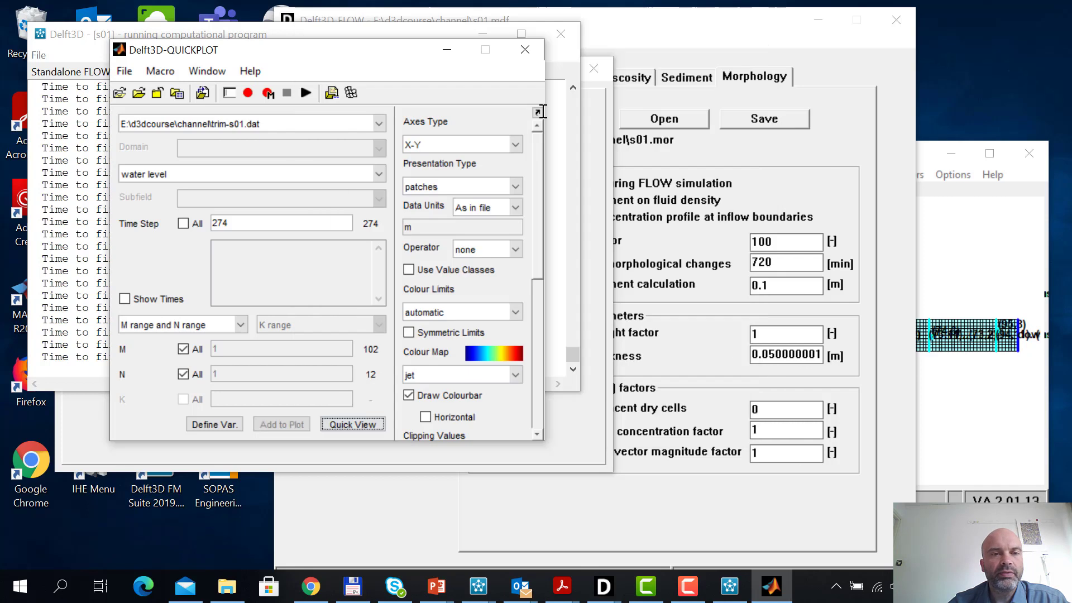
Plot the water level along the N = 6 cross-section for all M at time step 1 in a new figure
{"action": "left_click", "coordinate": [183, 351]}
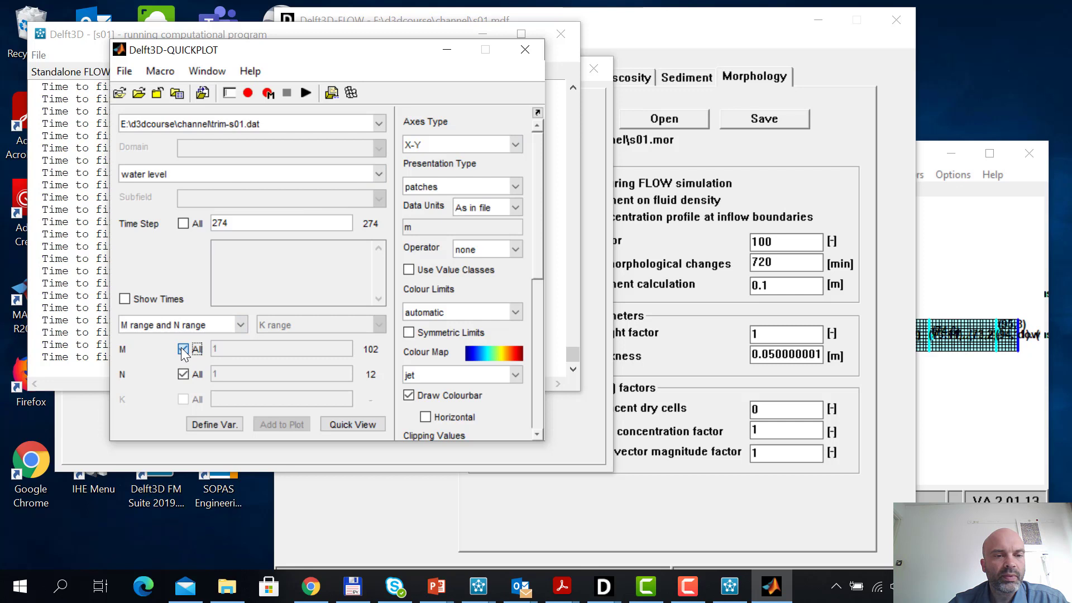
{"action": "left_click", "coordinate": [183, 349]}
{"action": "left_click", "coordinate": [183, 374]}
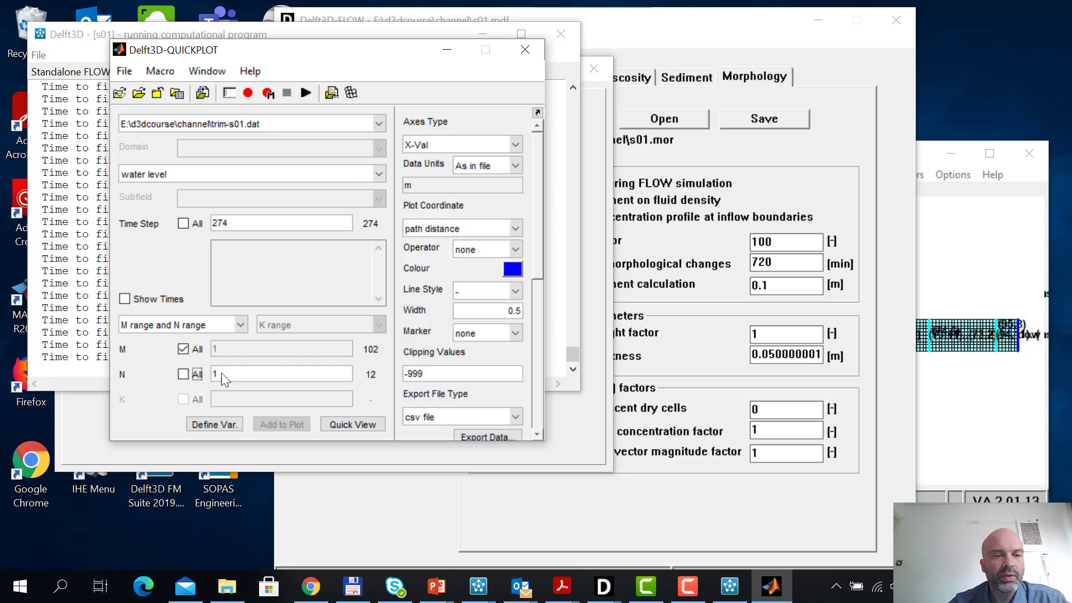
{"action": "double_click", "coordinate": [214, 373]}
{"action": "type", "text": "6"}
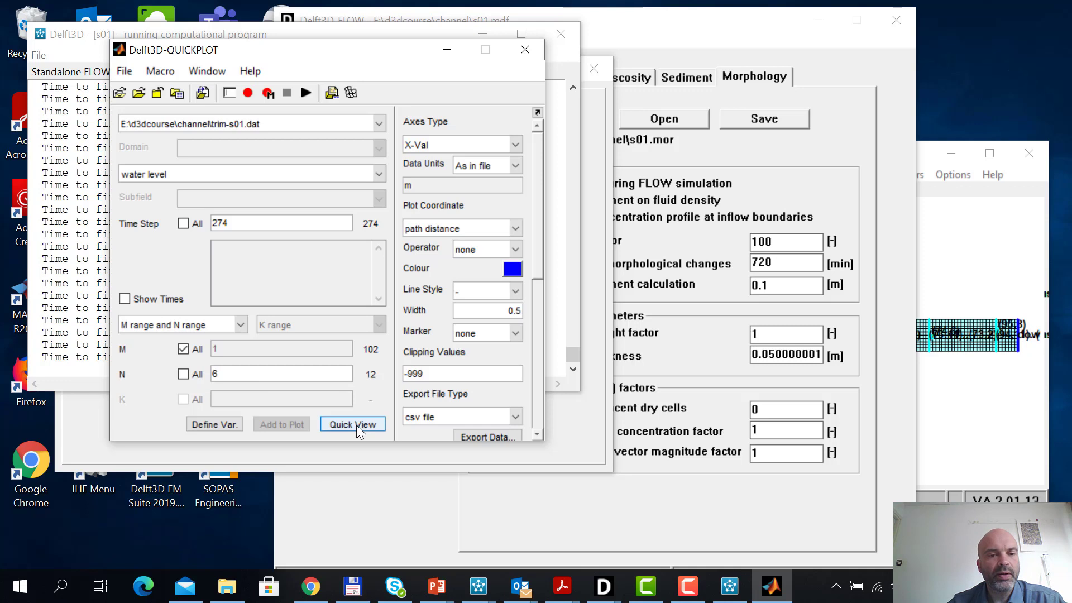
{"action": "type", "text": "1"}
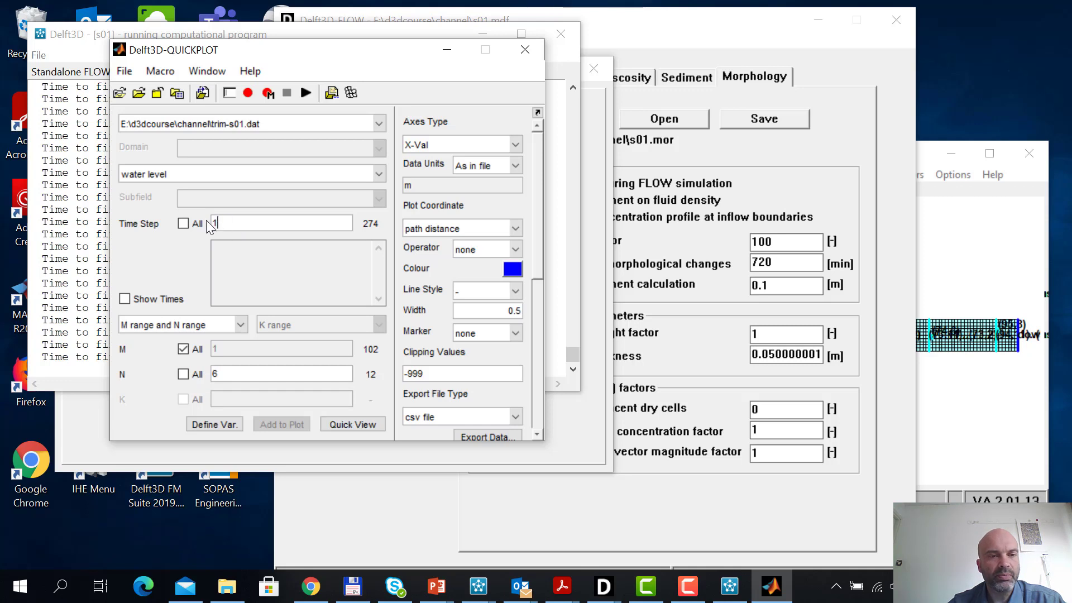
{"action": "left_click", "coordinate": [348, 424]}
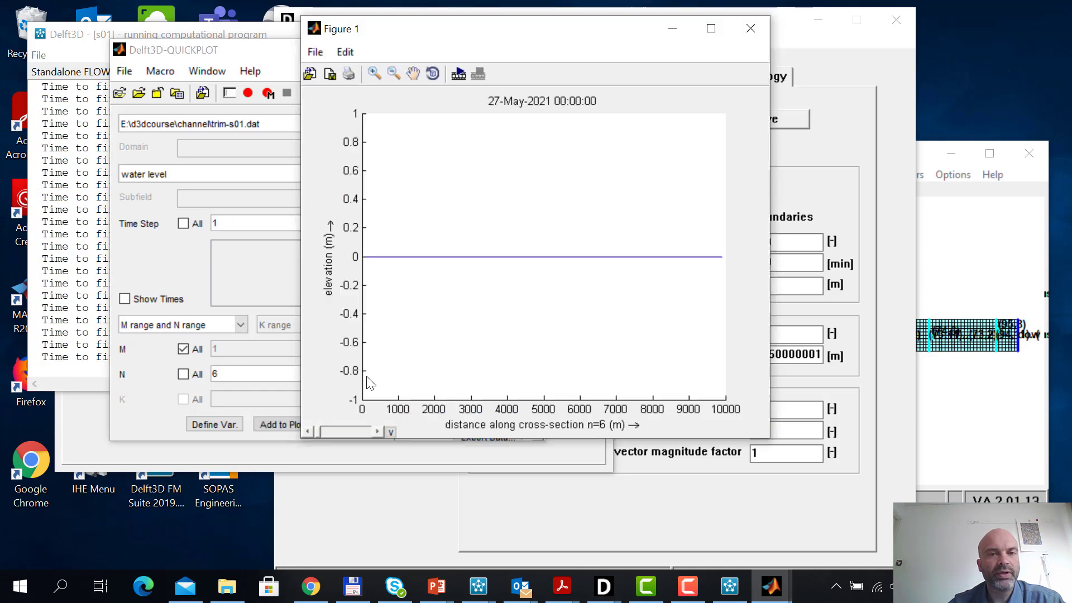
Add the bed level in water level points to the same plot as a black line
{"action": "left_click", "coordinate": [175, 261]}
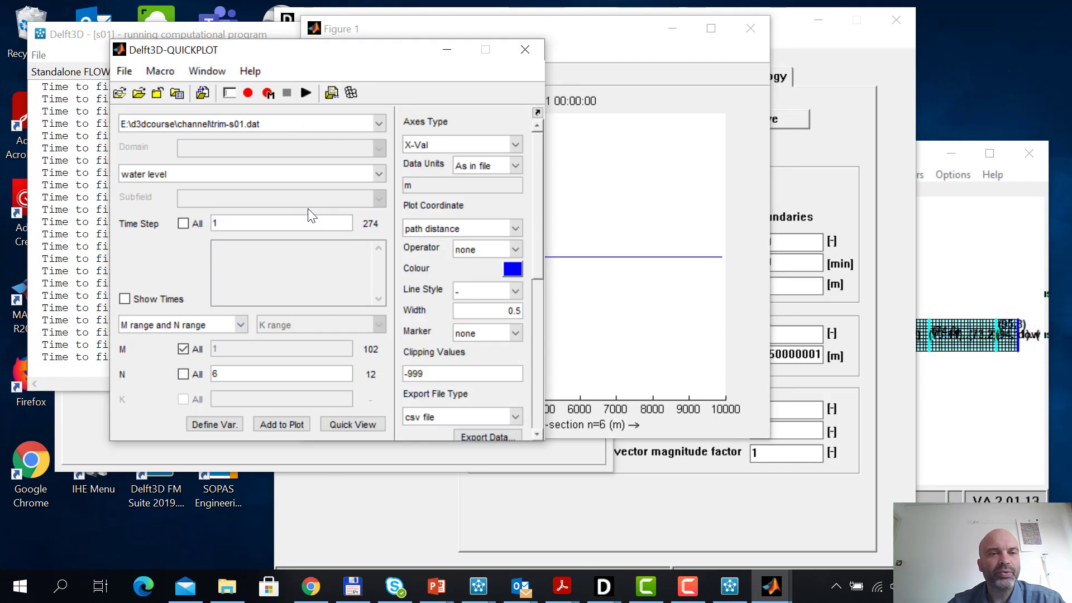
{"action": "left_click", "coordinate": [379, 175]}
{"action": "left_click_drag", "start_coordinate": [382, 223], "coordinate": [376, 319]}
{"action": "left_click", "coordinate": [304, 403]}
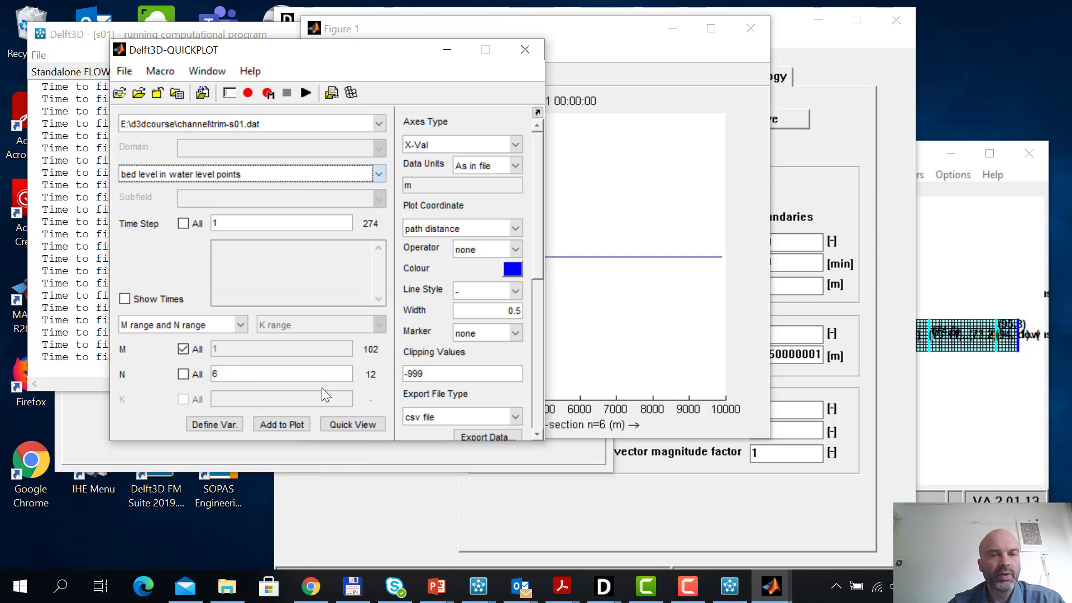
{"action": "left_click", "coordinate": [513, 271]}
{"action": "left_click", "coordinate": [142, 194]}
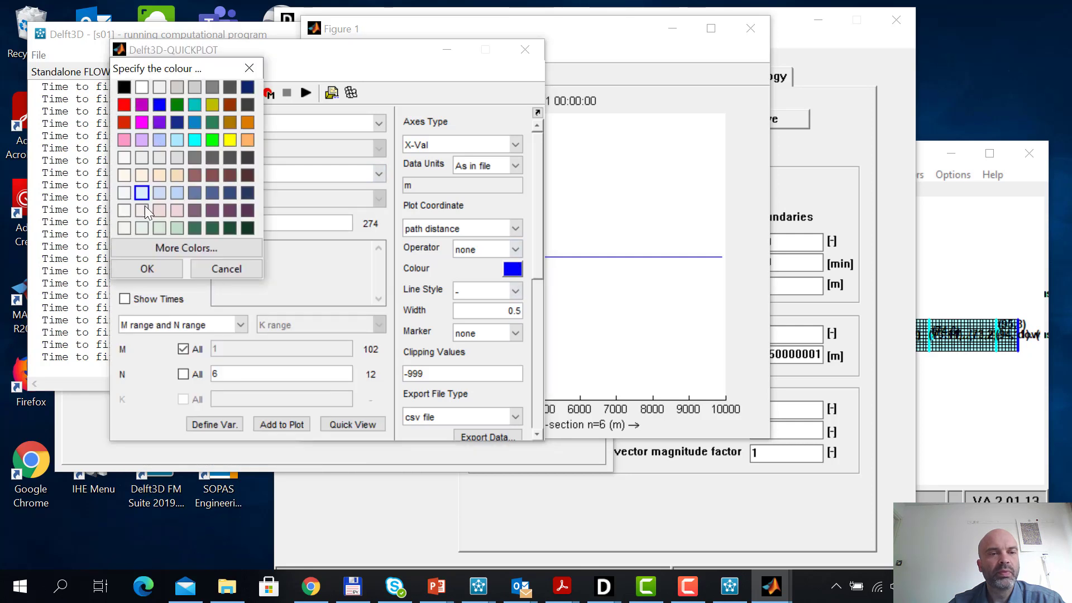
{"action": "left_click", "coordinate": [152, 271]}
{"action": "left_click", "coordinate": [281, 424]}
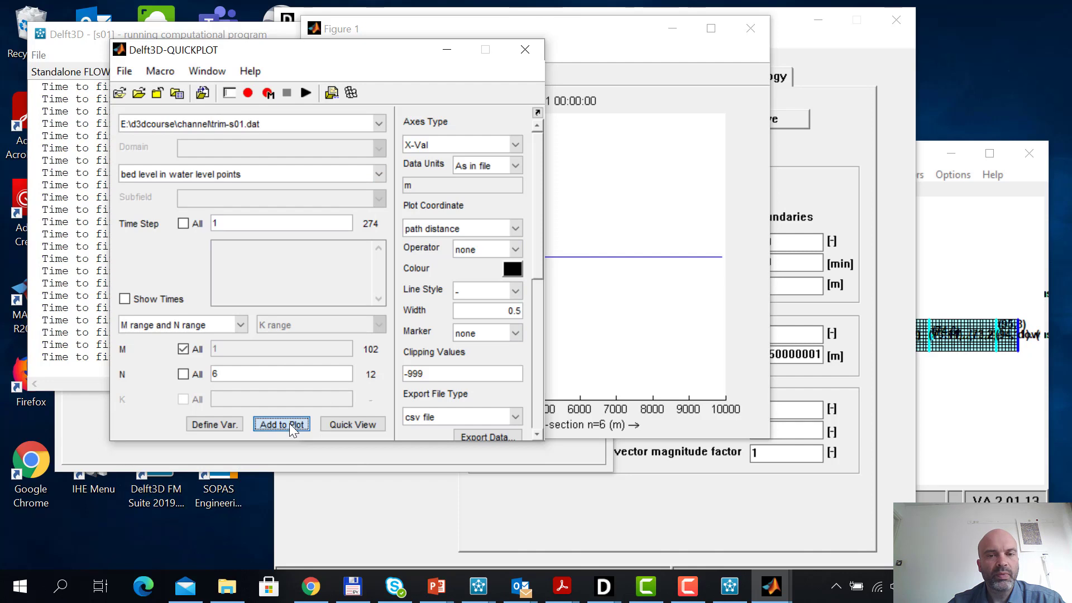
Adjust the figure's axes so both the water level and bed level lines fit, from about -6 to 1 m elevation
{"action": "left_click", "coordinate": [584, 36]}
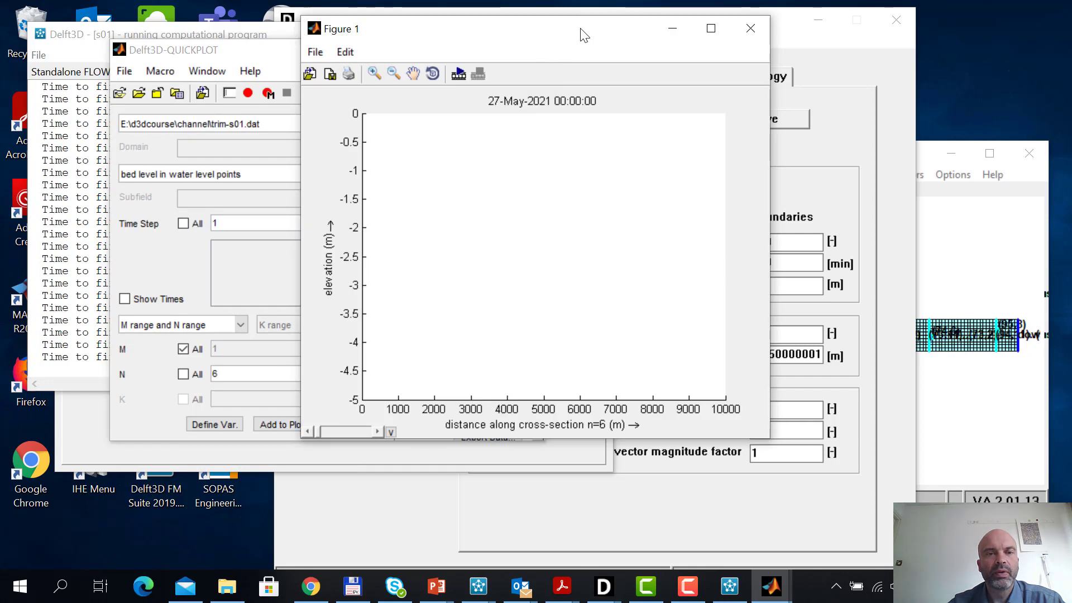
{"action": "left_click", "coordinate": [374, 74]}
{"action": "left_click_drag", "start_coordinate": [365, 396], "coordinate": [739, 48]}
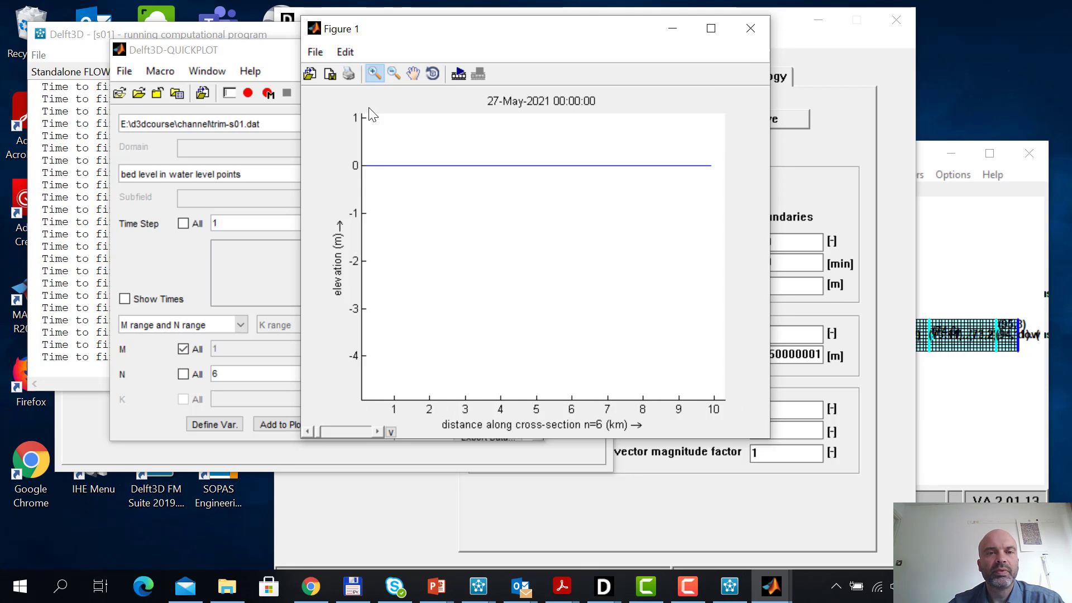
{"action": "left_click_drag", "start_coordinate": [718, 122], "coordinate": [357, 472]}
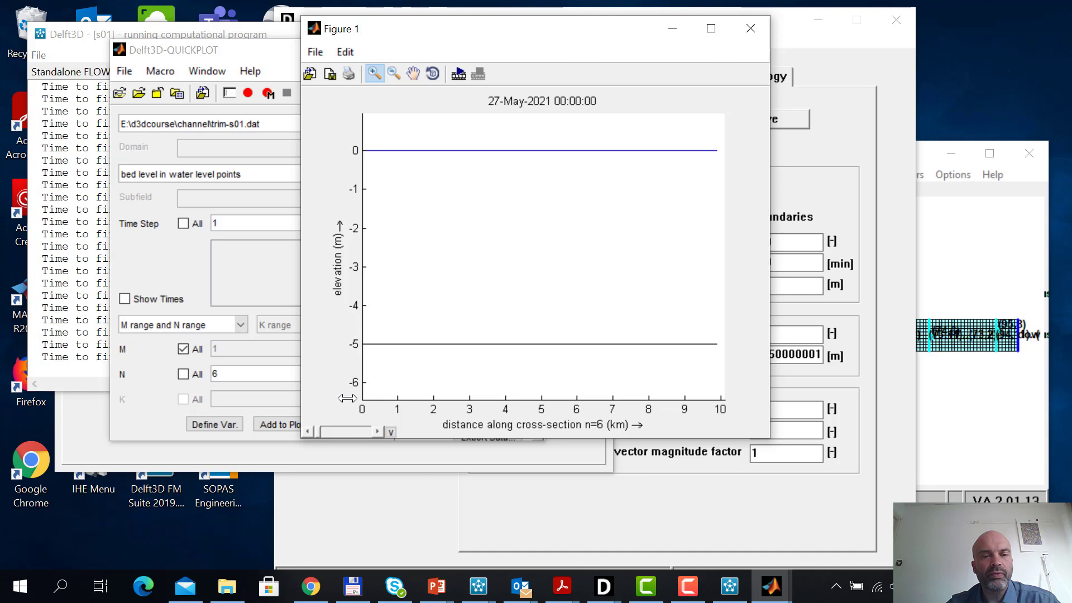
Link the water level and bed level for animation, animate steps 1:274 at up to 25 fps without output, and maximise the figure
{"action": "left_click", "coordinate": [391, 432]}
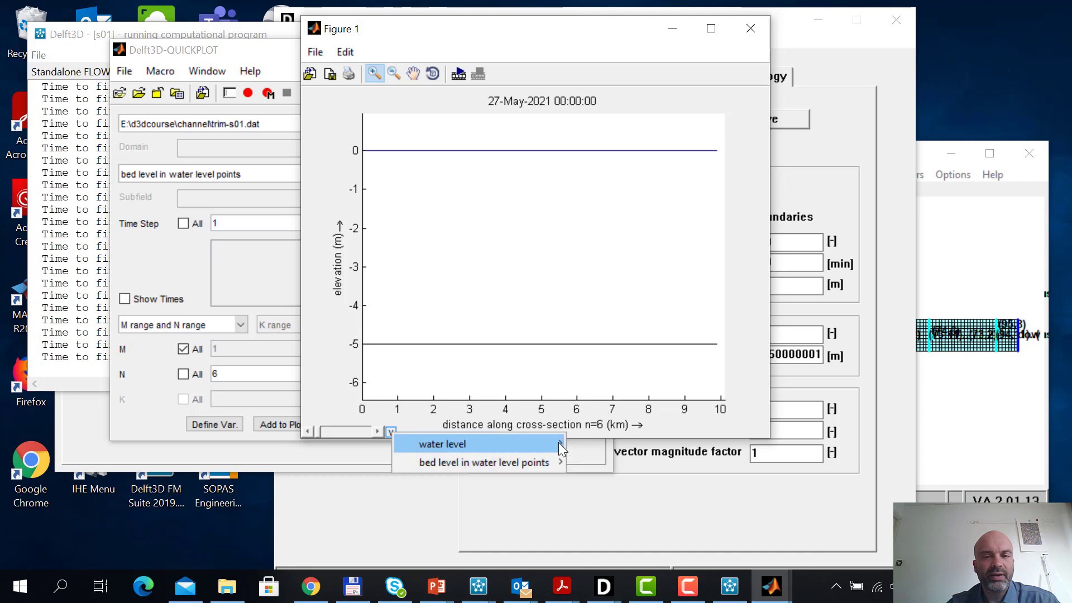
{"action": "left_click", "coordinate": [574, 440]}
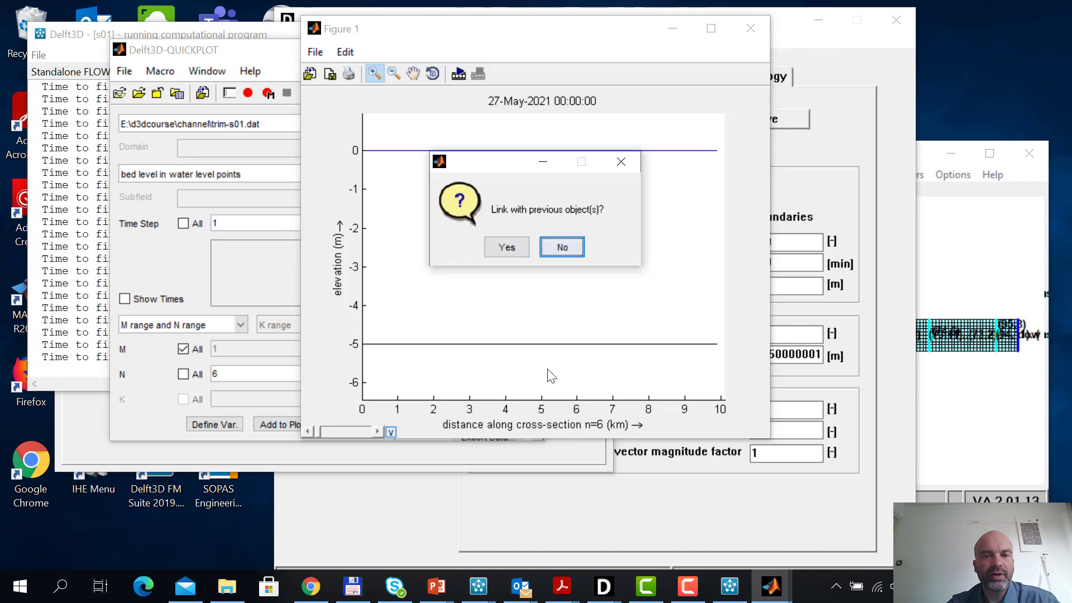
{"action": "left_click", "coordinate": [506, 248]}
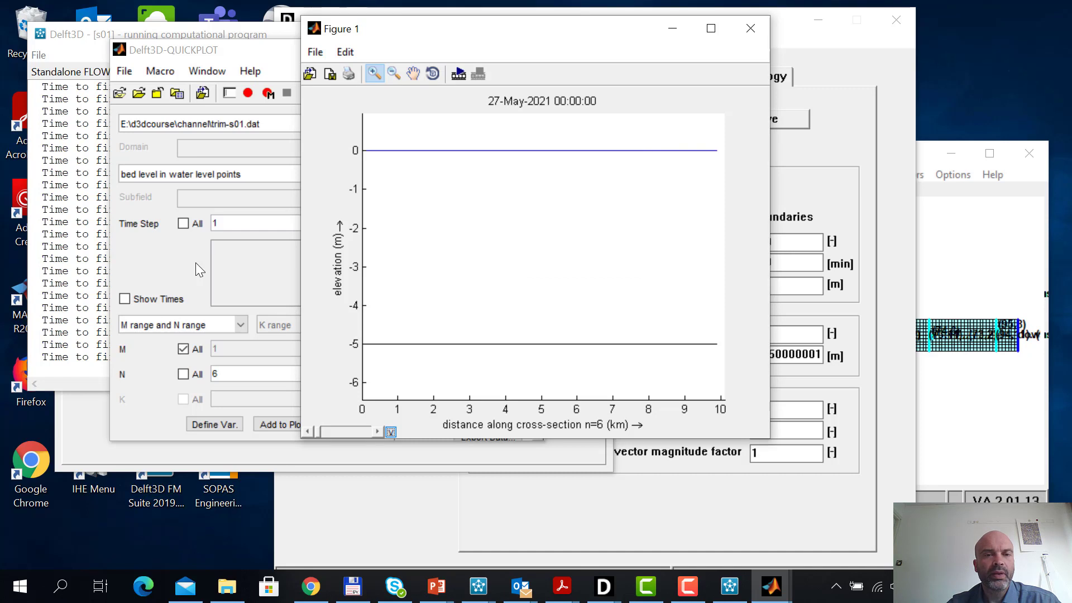
{"action": "left_click", "coordinate": [458, 73]}
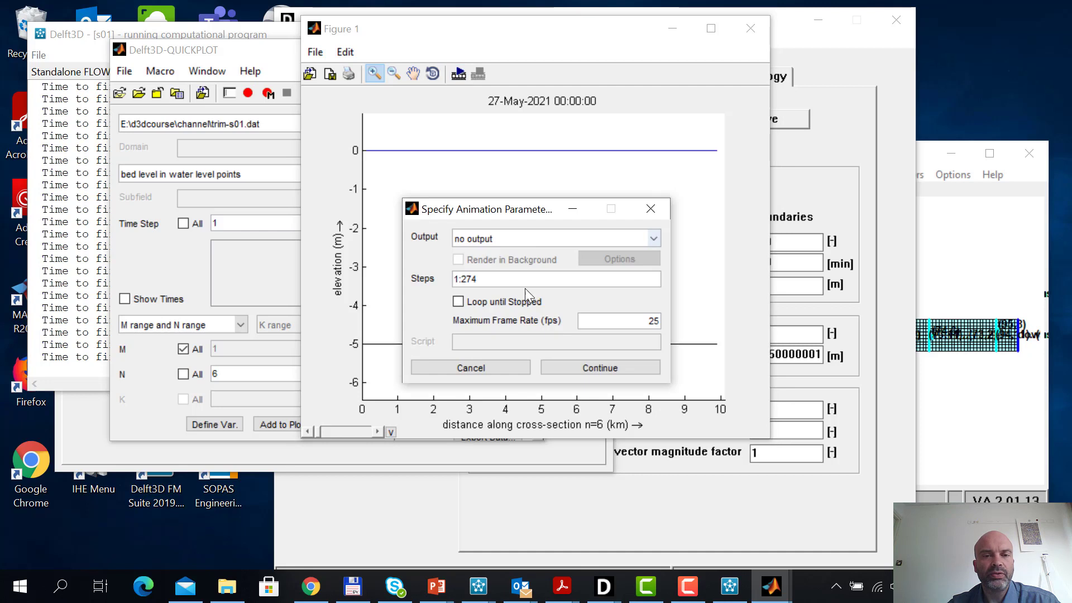
{"action": "left_click", "coordinate": [592, 367]}
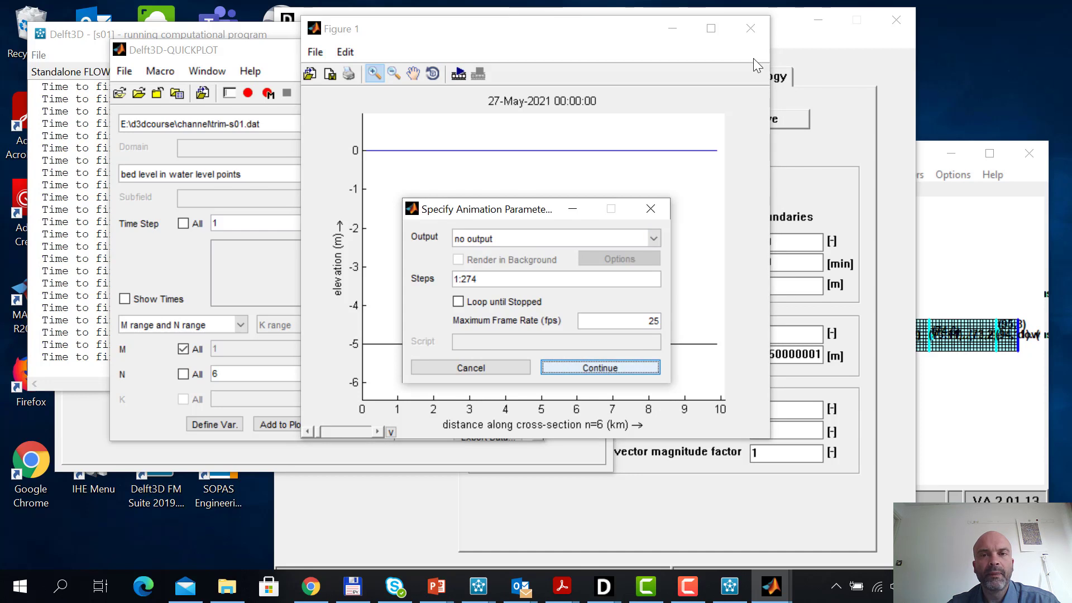
{"action": "left_click", "coordinate": [711, 29]}
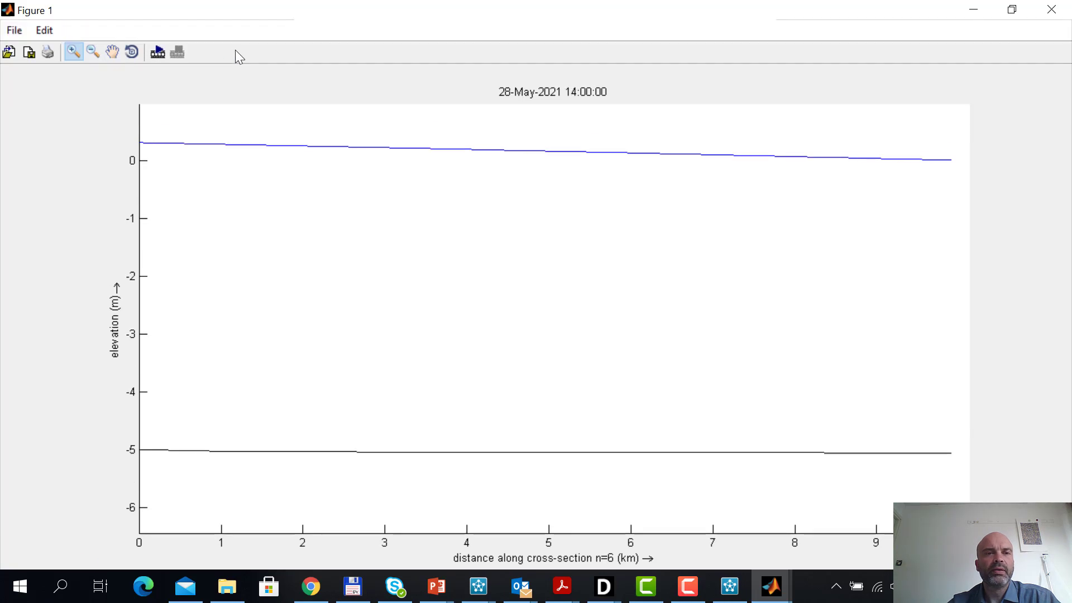
Plot only the bed level along the N = 6 cross-section in a new figure with elevation axes from about -6.3 to -4.1 m
{"action": "left_click", "coordinate": [1012, 10]}
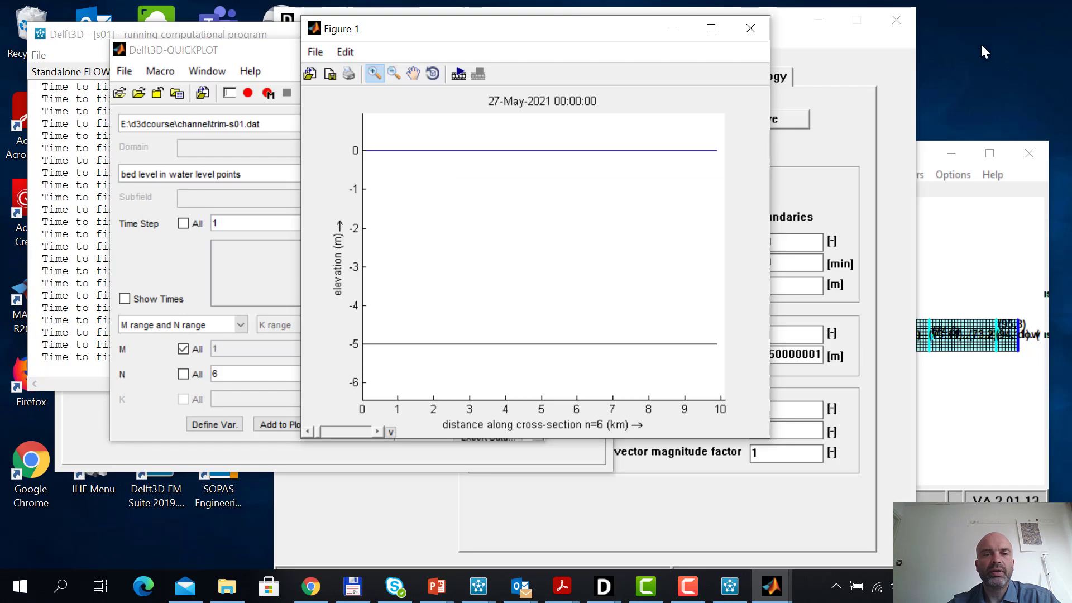
{"action": "left_click", "coordinate": [172, 271]}
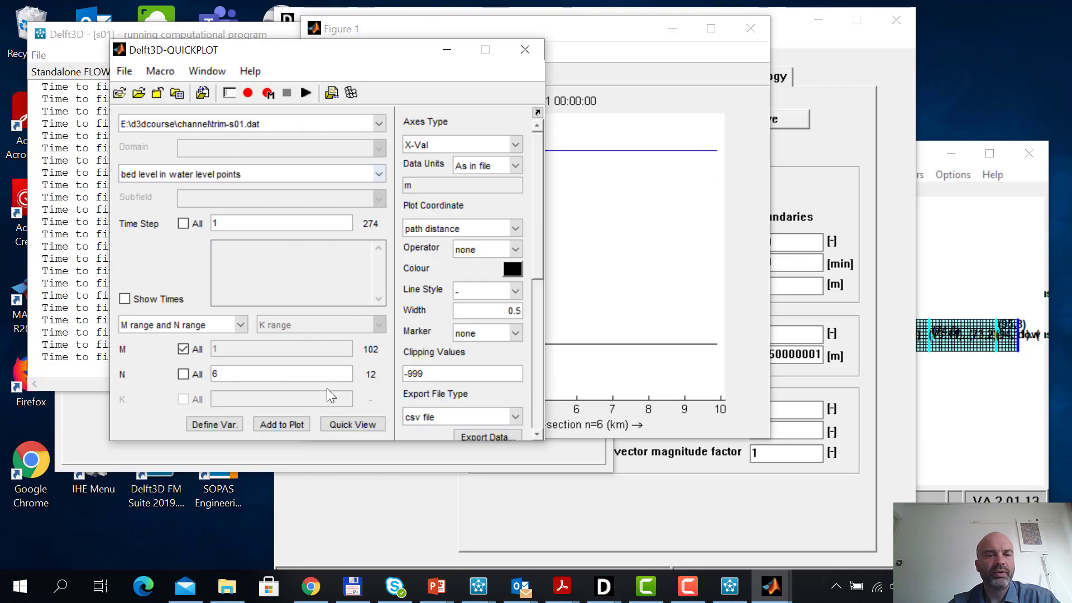
{"action": "left_click", "coordinate": [358, 425]}
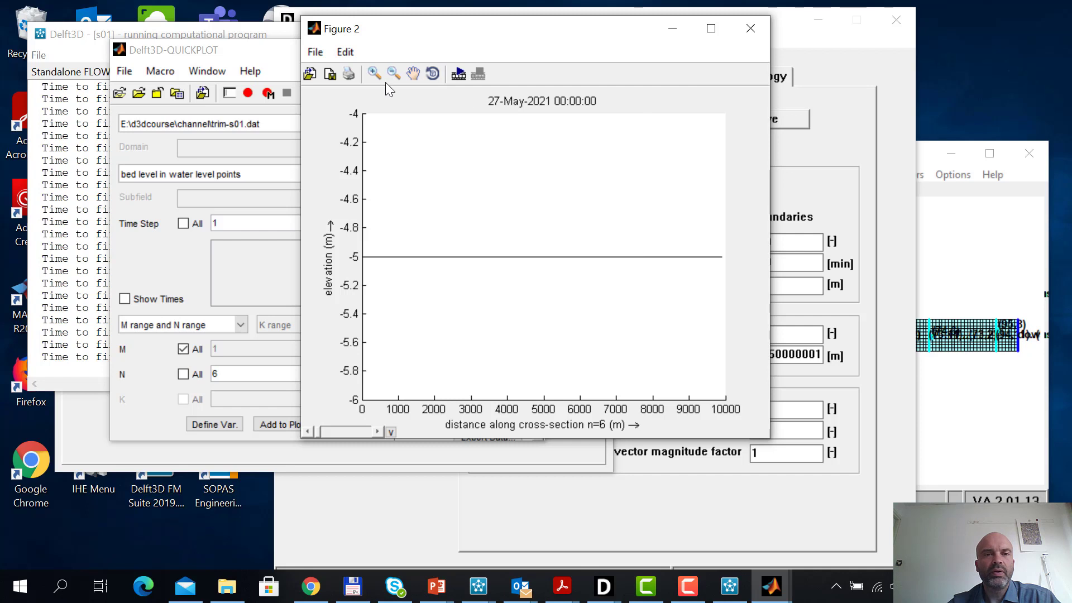
{"action": "left_click", "coordinate": [374, 73]}
{"action": "left_click_drag", "start_coordinate": [363, 125], "coordinate": [731, 442]}
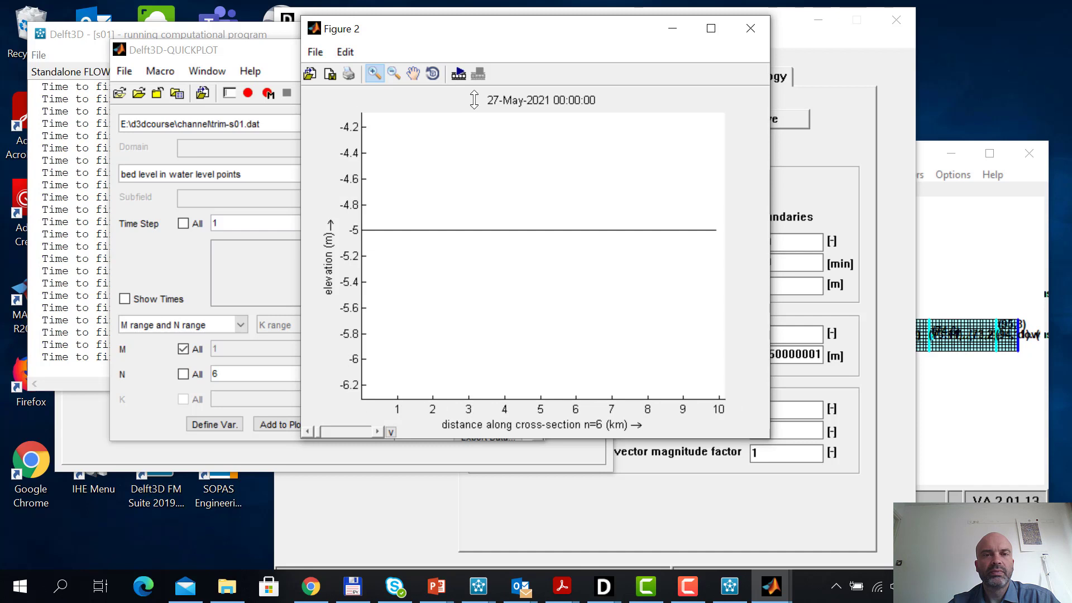
Animate the bed level line in Figure 2 and narrow its elevation range to about -5.5 to -4.8 m
{"action": "left_click", "coordinate": [459, 77]}
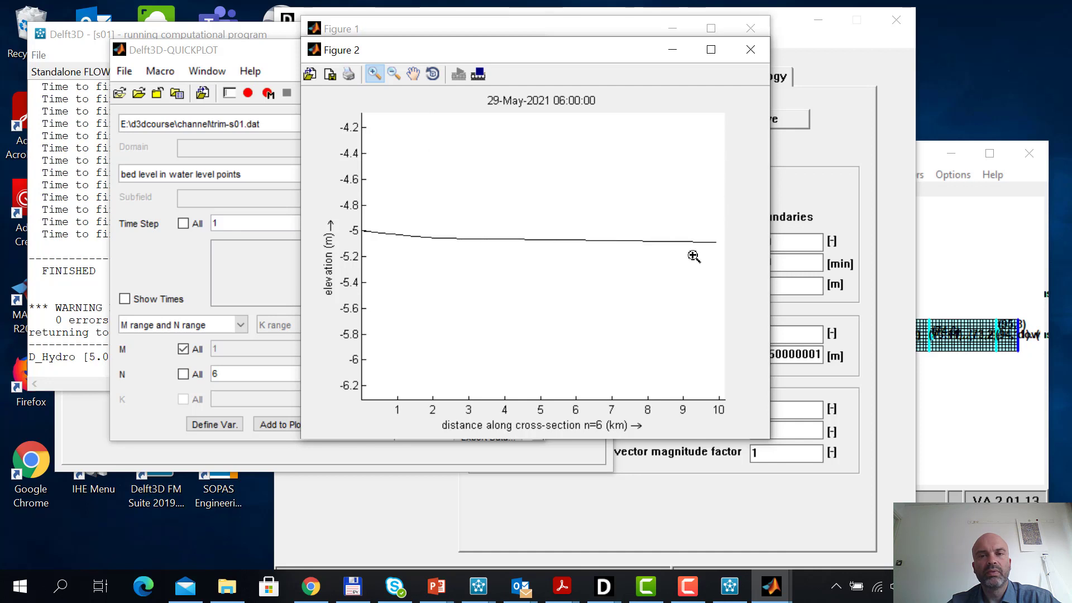
{"action": "left_click_drag", "start_coordinate": [512, 269], "coordinate": [367, 298]}
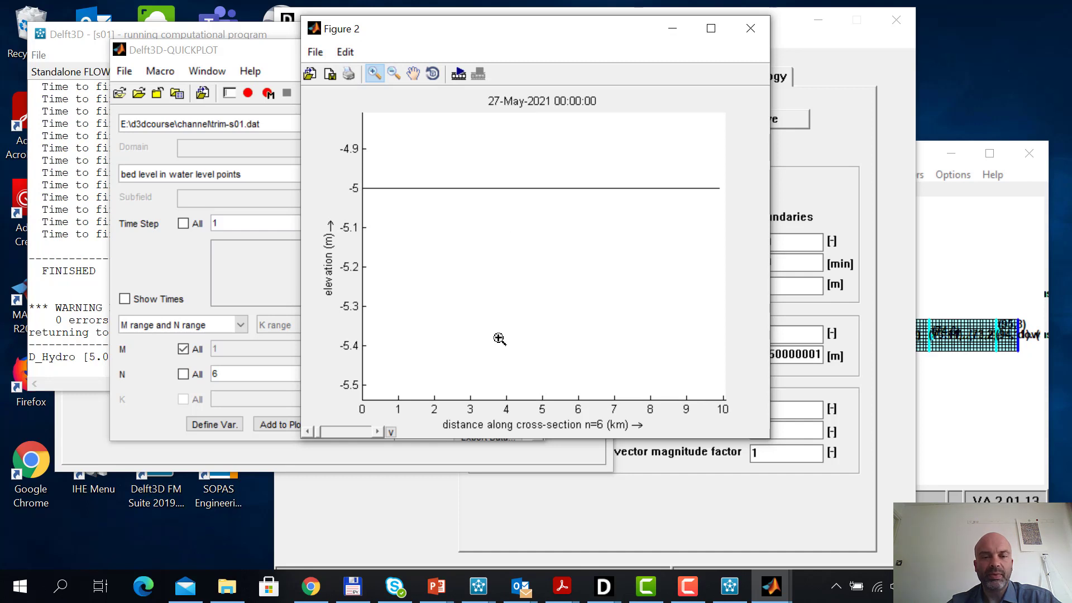
Bring up Figure 1 and advance its water and bed level lines to 13-Jun-2021 10:00:00
{"action": "left_click", "coordinate": [779, 595]}
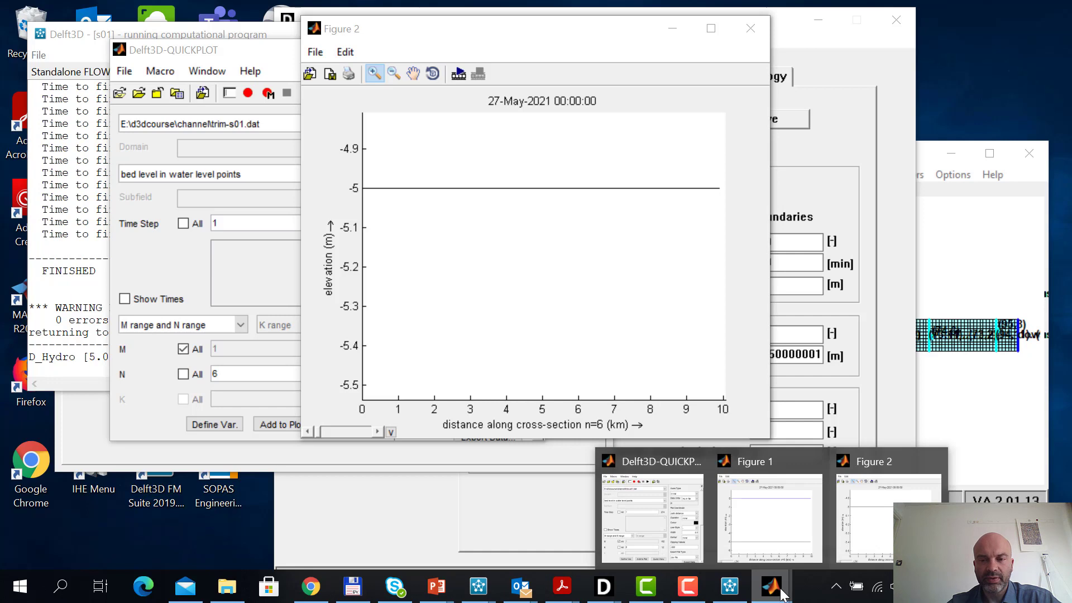
{"action": "left_click", "coordinate": [787, 539]}
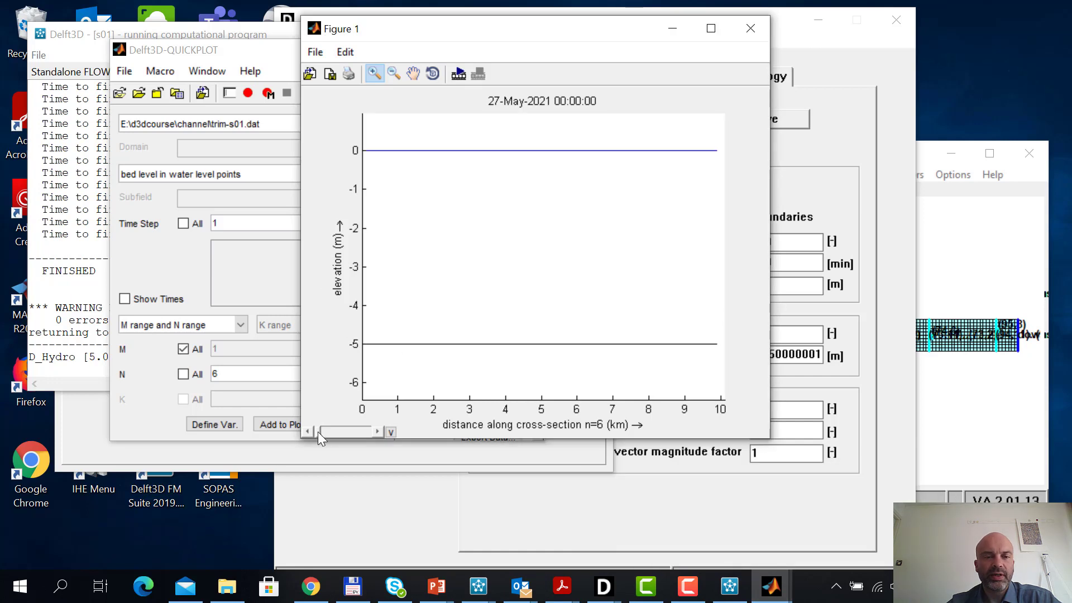
{"action": "left_click_drag", "start_coordinate": [317, 432], "coordinate": [324, 431]}
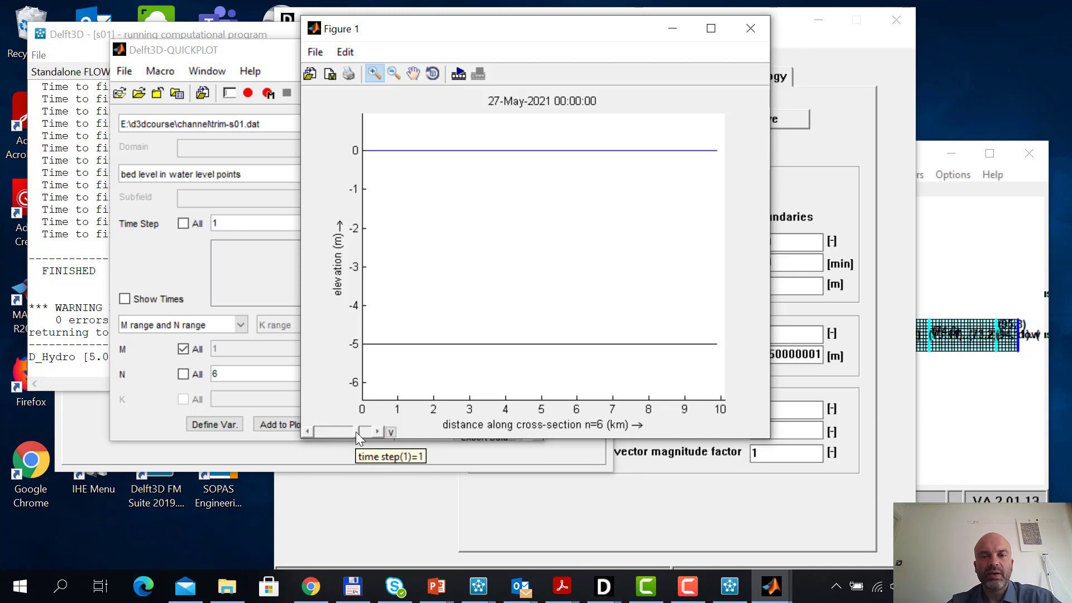
{"action": "left_click", "coordinate": [356, 431]}
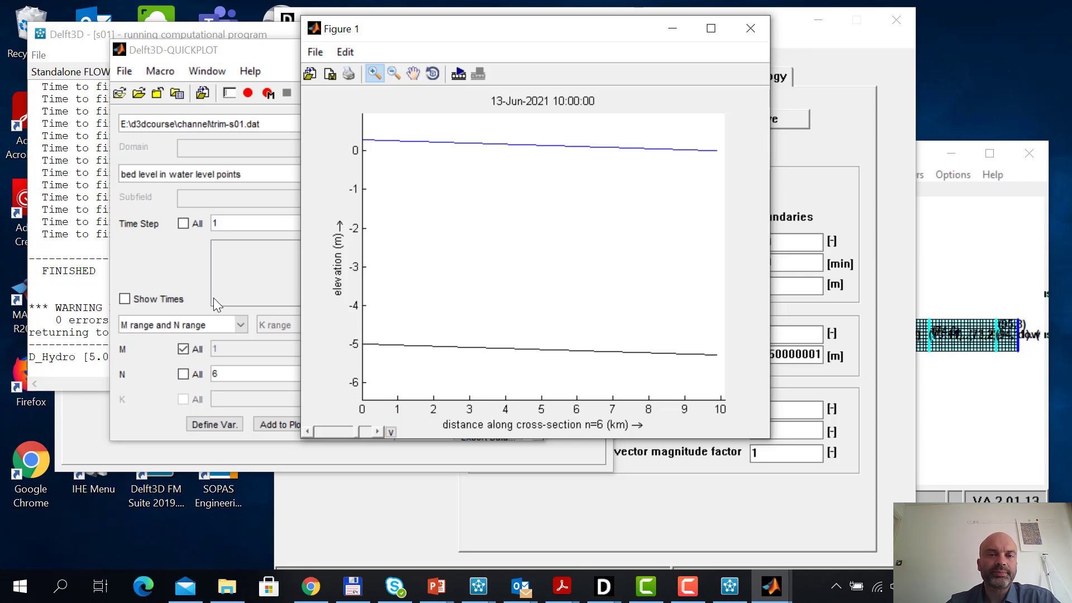
Plot the bed level in water level points for all M and all N as a map at time step 1
{"action": "left_click", "coordinate": [186, 272]}
{"action": "left_click", "coordinate": [185, 372]}
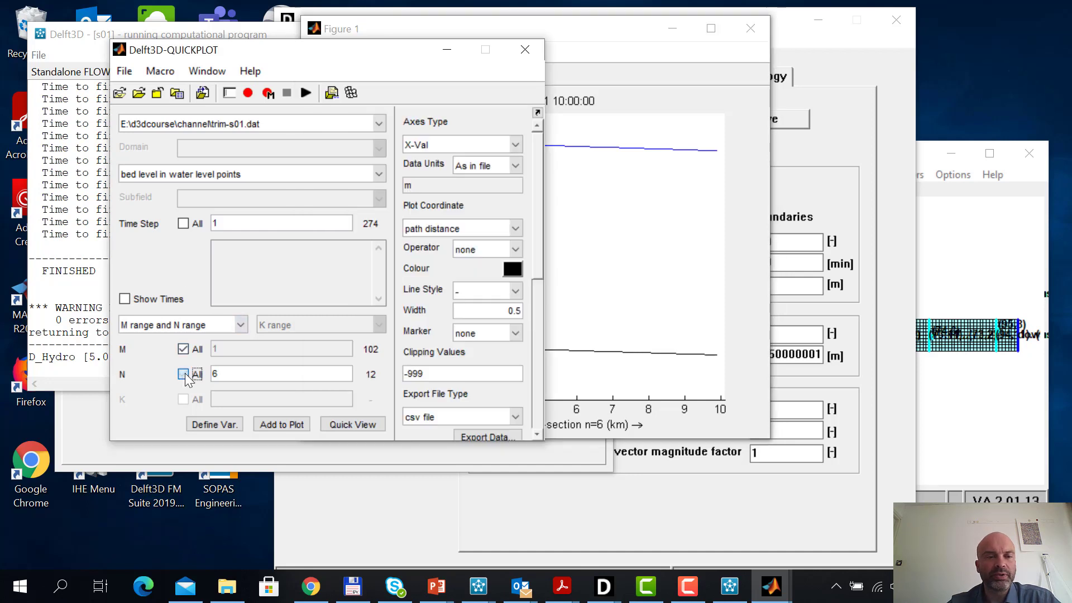
{"action": "left_click", "coordinate": [370, 426]}
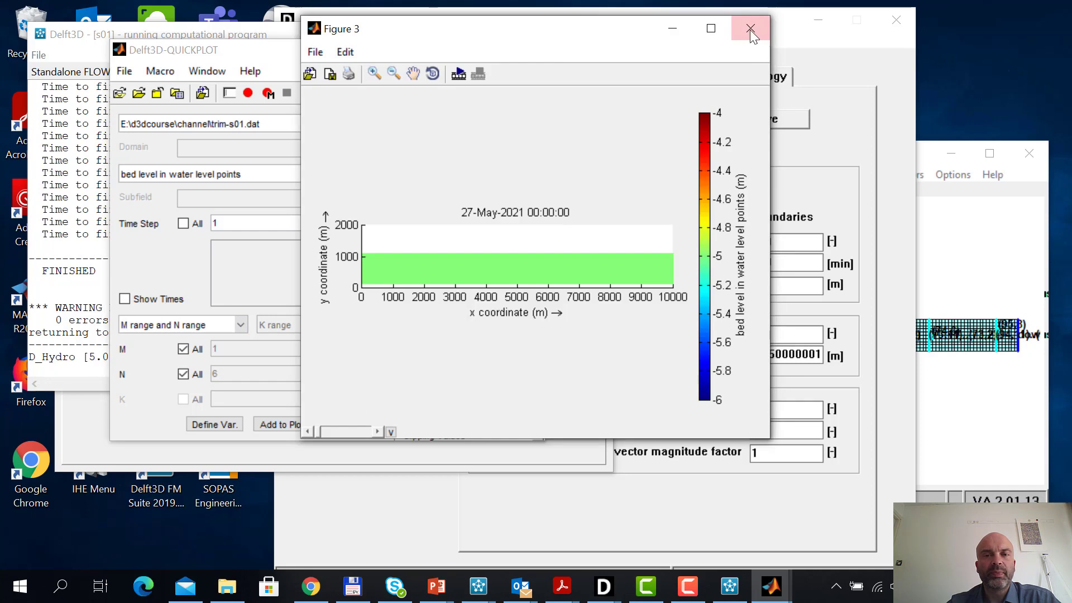
{"action": "left_click", "coordinate": [750, 29]}
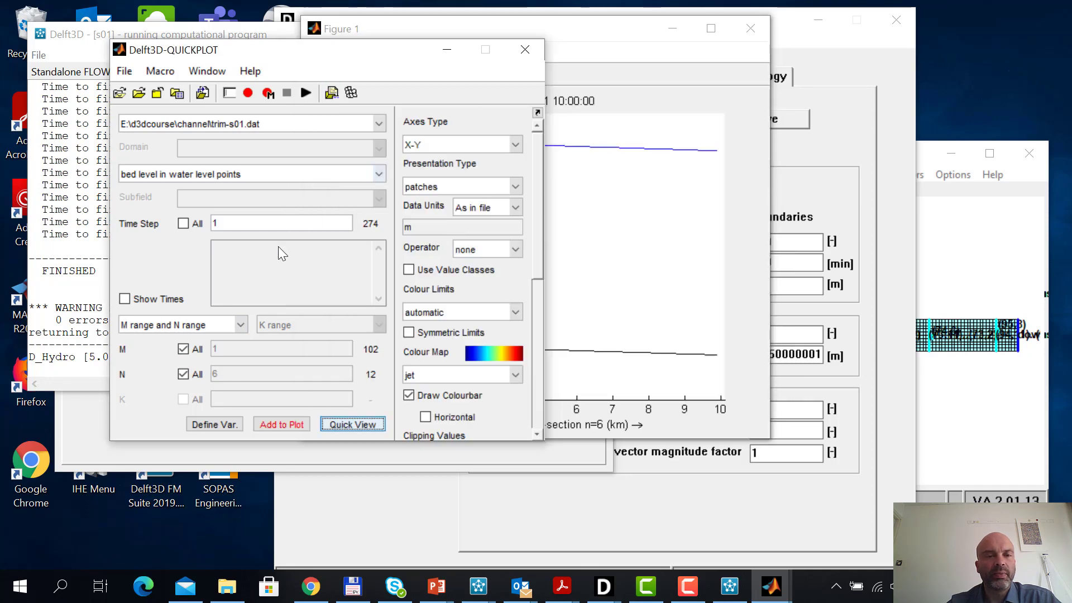
{"action": "left_click", "coordinate": [373, 423]}
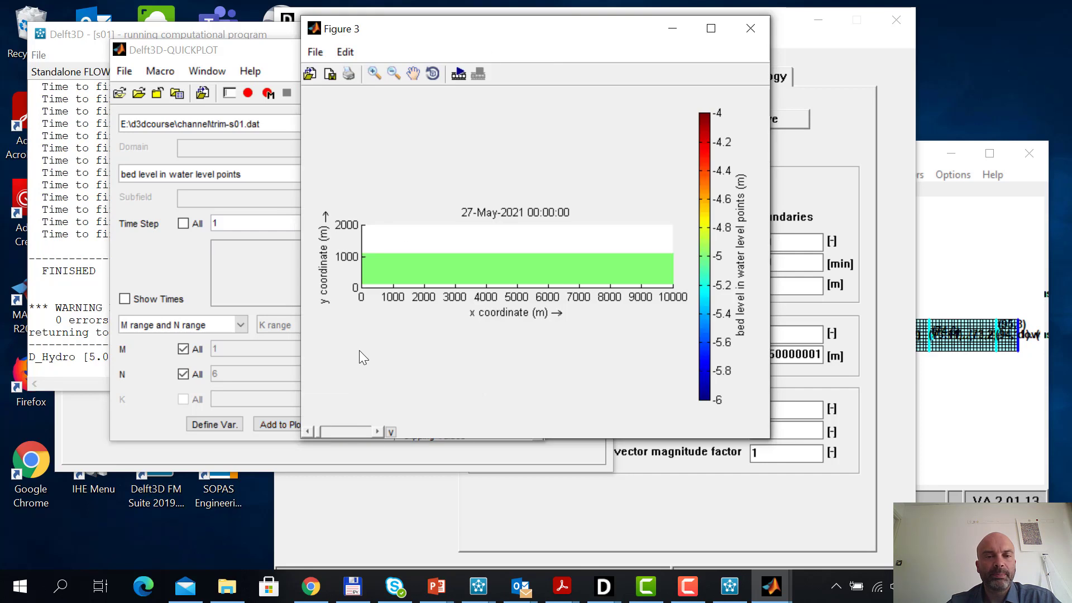
Animate the automatically coloured bed level map over steps 1:274 at up to 25 fps without output, and close the figure
{"action": "left_click", "coordinate": [459, 74]}
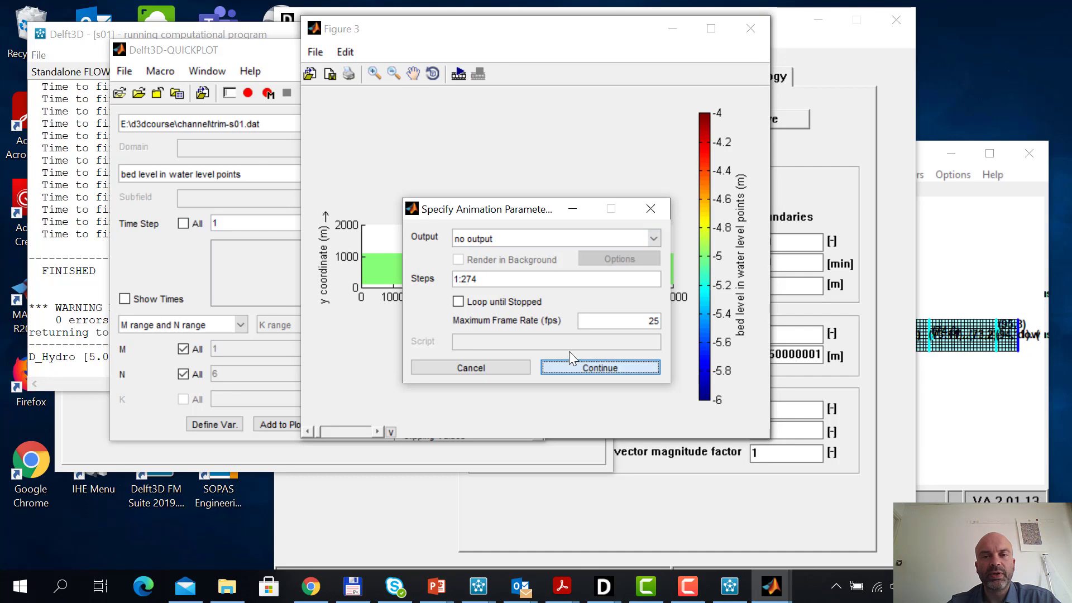
{"action": "left_click", "coordinate": [575, 366]}
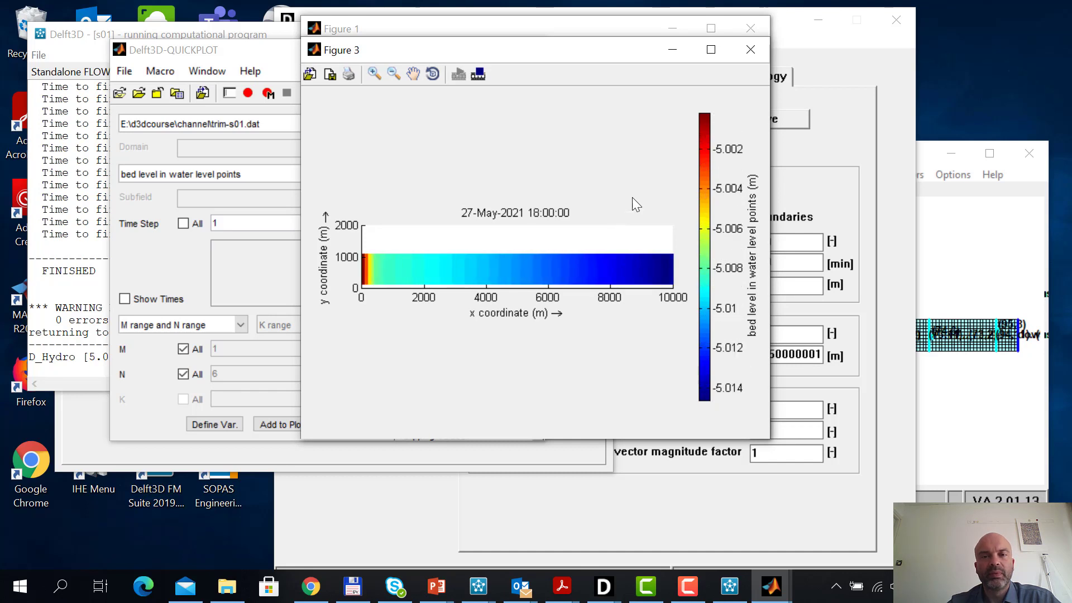
{"action": "left_click", "coordinate": [750, 49]}
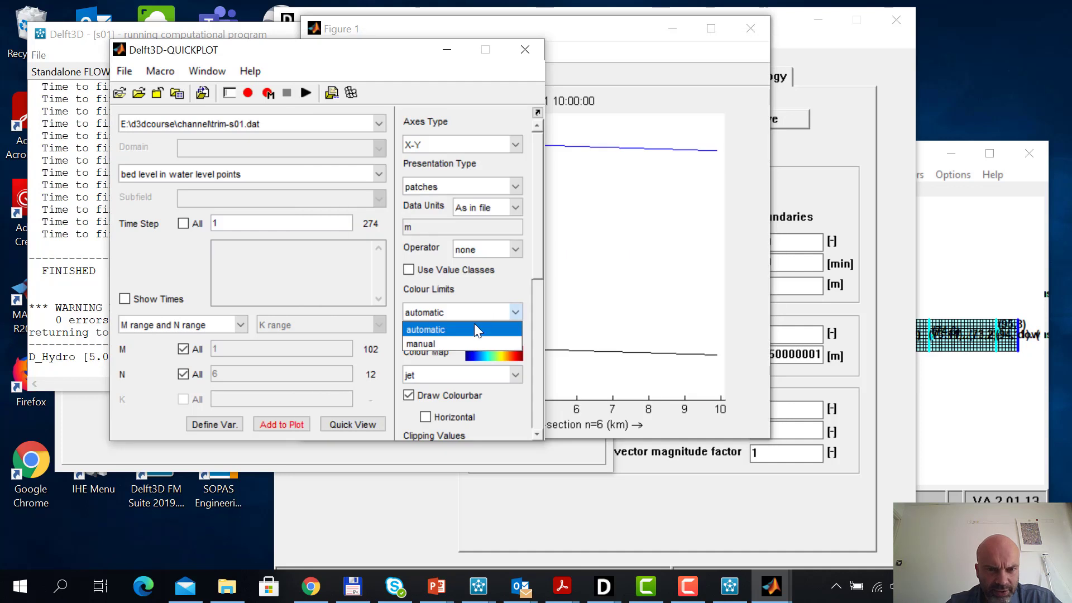
Switch the colour limits to manual, enter 4.5 as maximum and 6 as minimum, and plot the bed level map
{"action": "left_click", "coordinate": [457, 343]}
{"action": "double_click", "coordinate": [509, 333]}
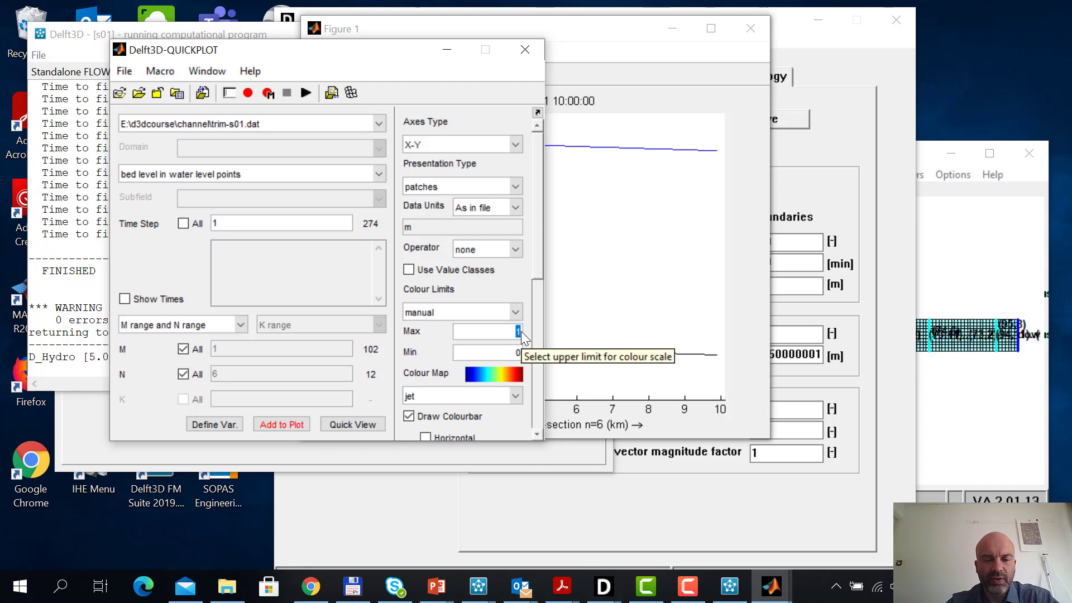
{"action": "type", "text": "4.5"}
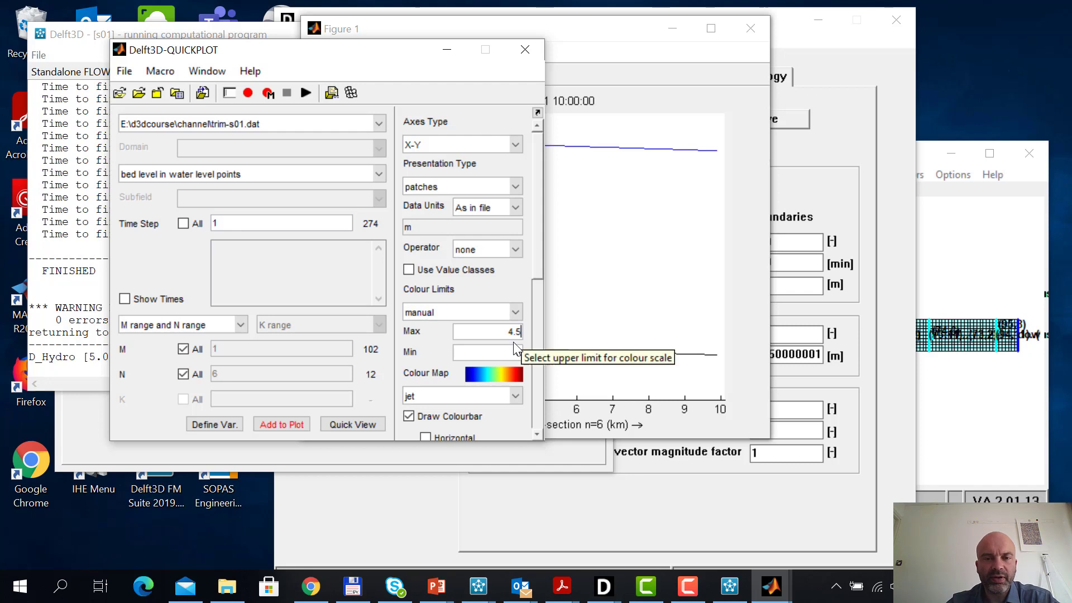
{"action": "double_click", "coordinate": [514, 351]}
{"action": "key", "text": "BackSpace"}
{"action": "type", "text": "6"}
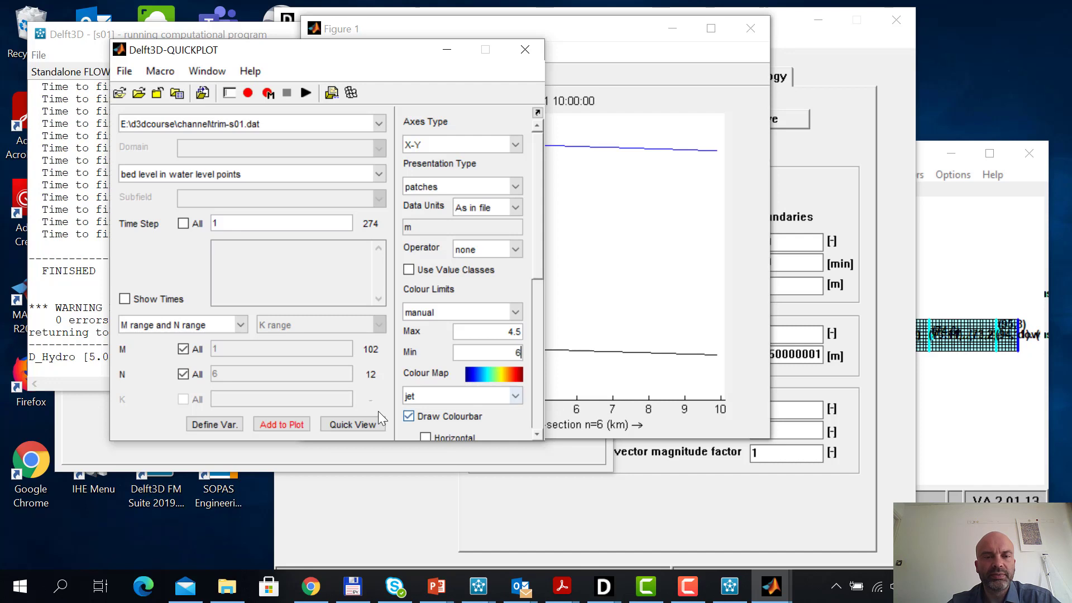
{"action": "left_click", "coordinate": [365, 420]}
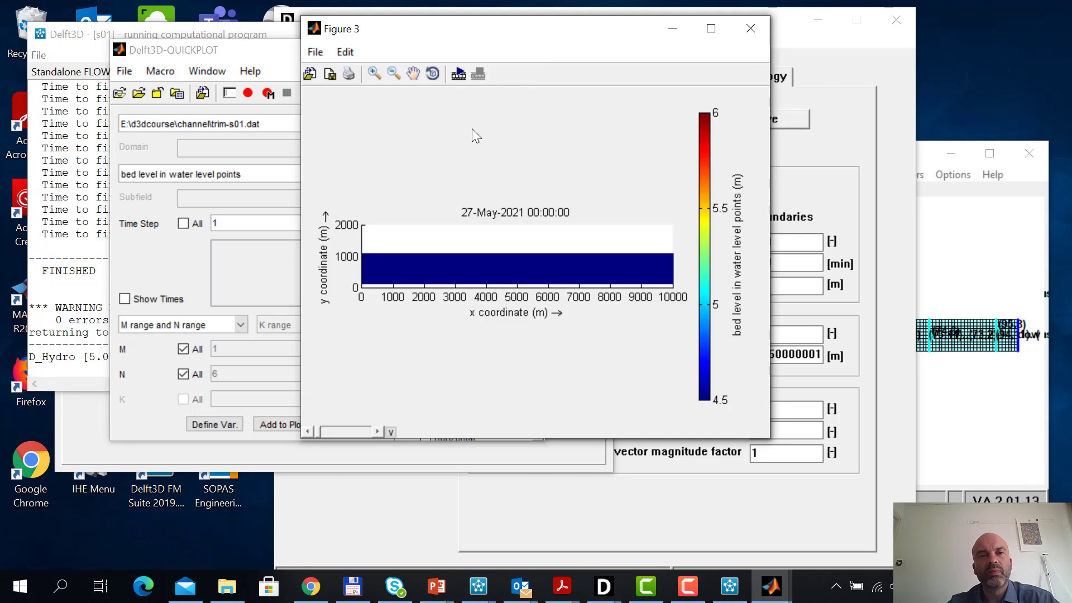
Animate the bed level map over steps 1:274 in a maximised Figure 3, stop the animation and close the figure
{"action": "left_click", "coordinate": [458, 74]}
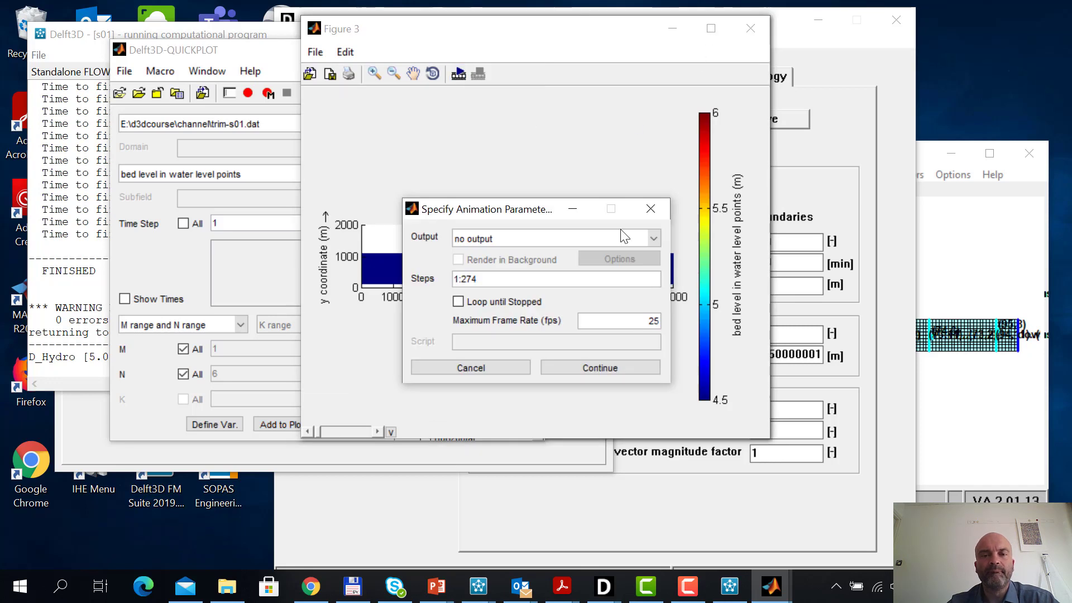
{"action": "left_click", "coordinate": [555, 367]}
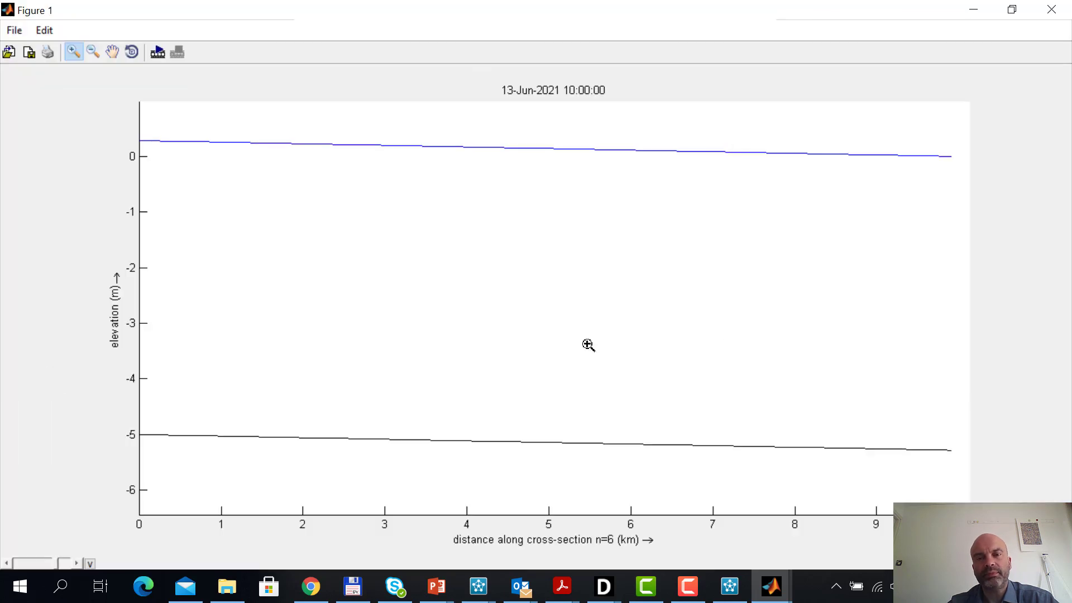
{"action": "left_click", "coordinate": [772, 586]}
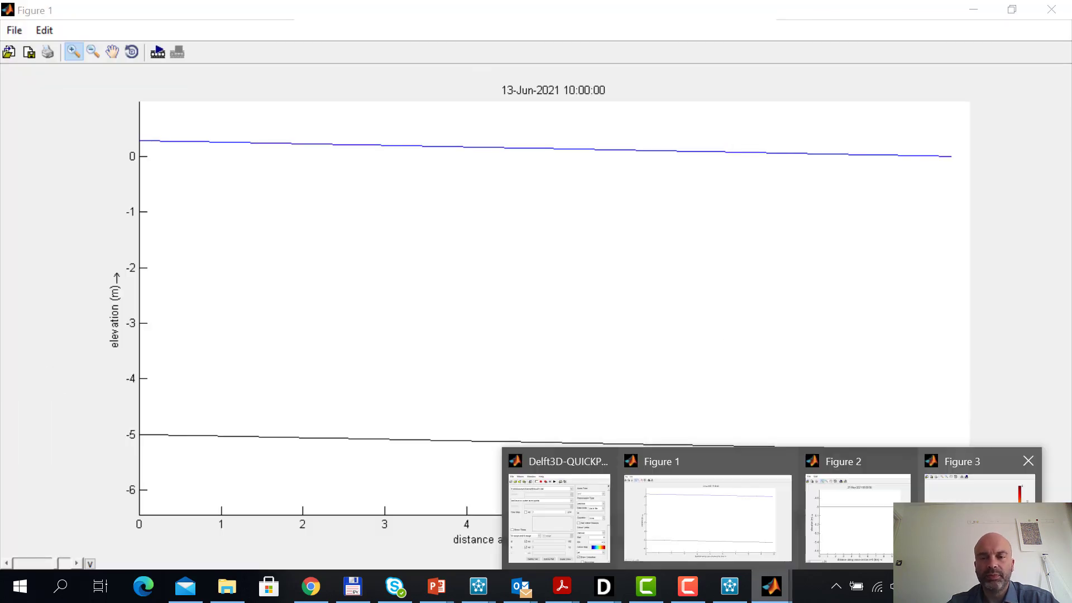
{"action": "left_click", "coordinate": [980, 531]}
{"action": "left_click", "coordinate": [710, 49]}
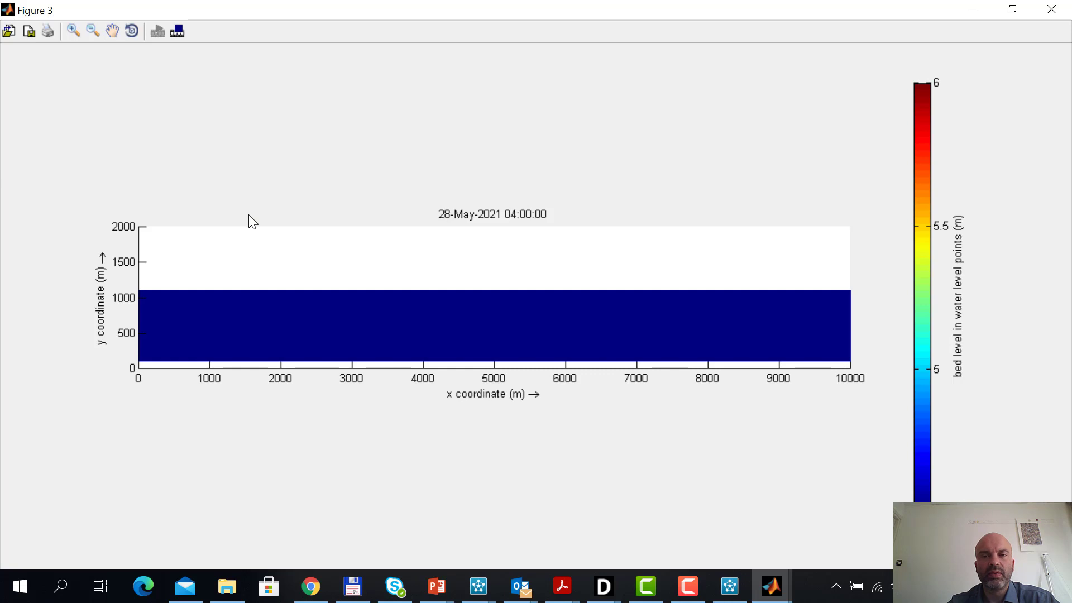
{"action": "left_click", "coordinate": [178, 35]}
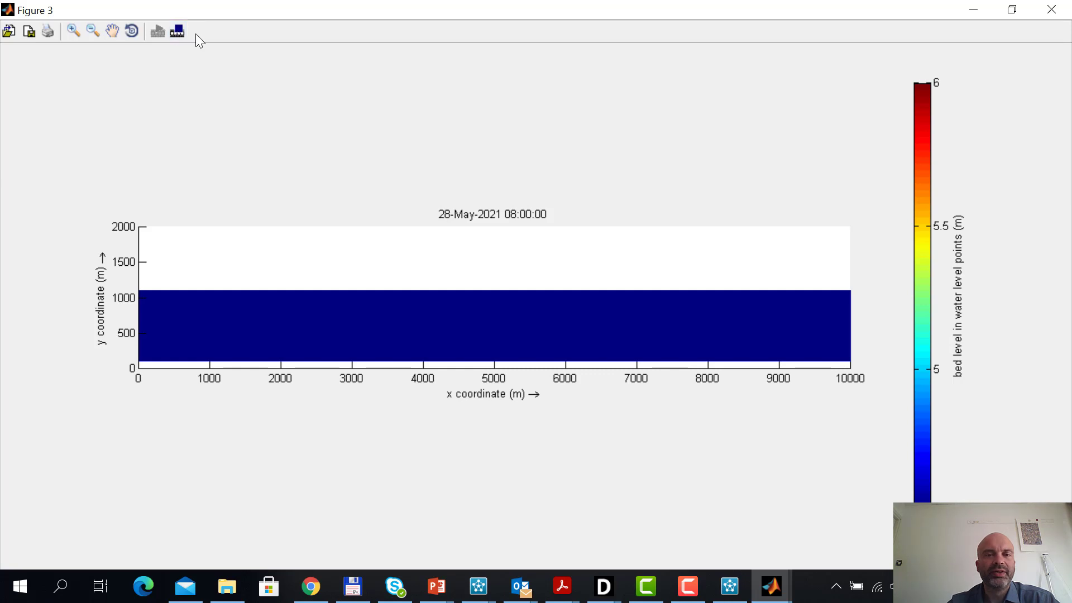
{"action": "left_click", "coordinate": [1051, 9]}
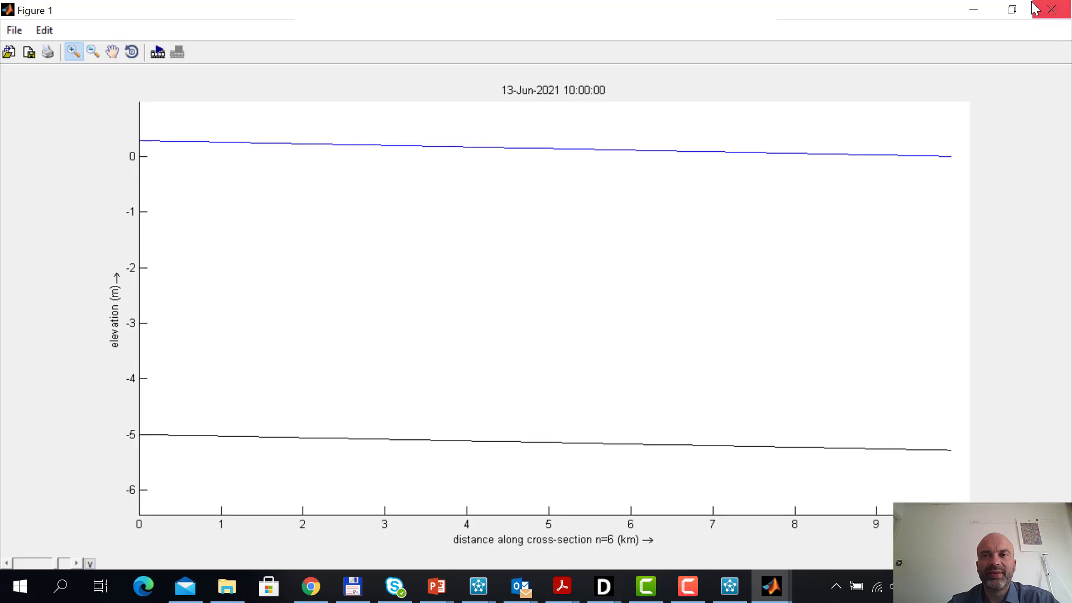
Set the manual colour limits to maximum -4.5 and minimum -6, and plot the bed level map in a maximised new figure
{"action": "left_click", "coordinate": [974, 10]}
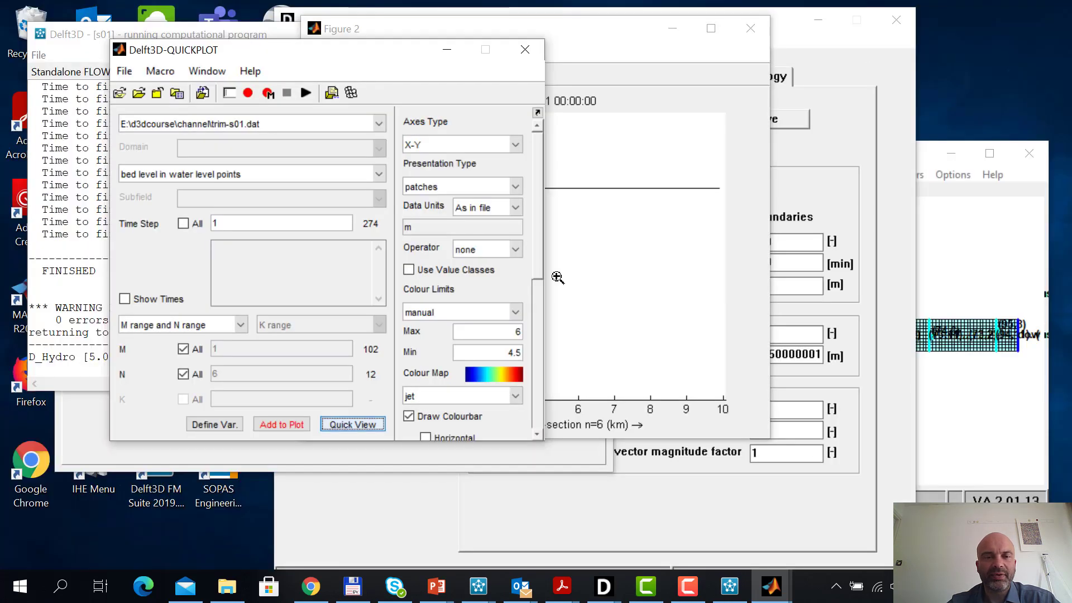
{"action": "double_click", "coordinate": [517, 333]}
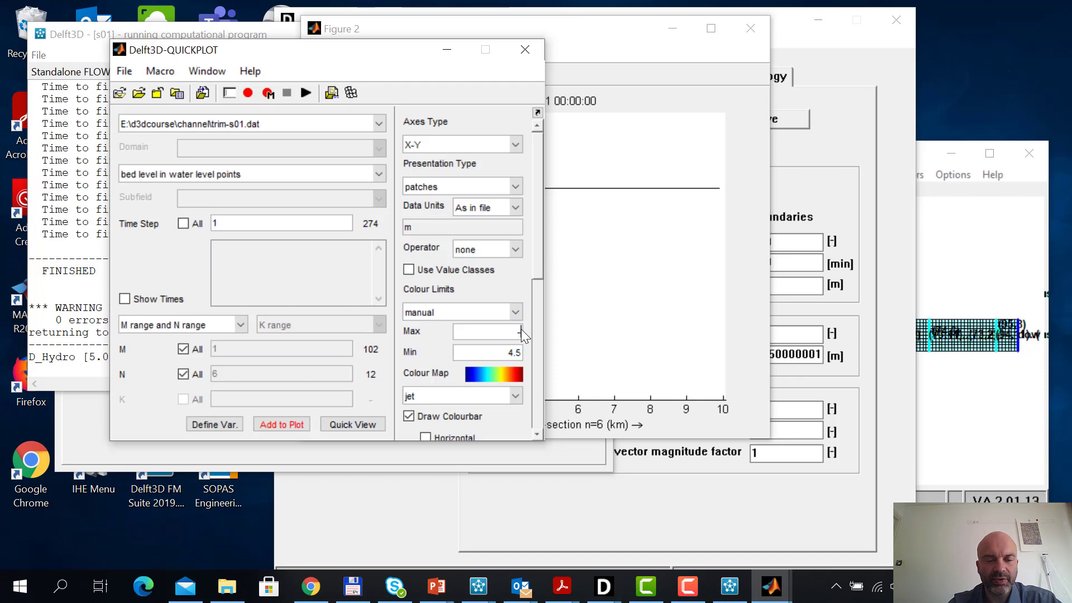
{"action": "type", "text": "-4.5"}
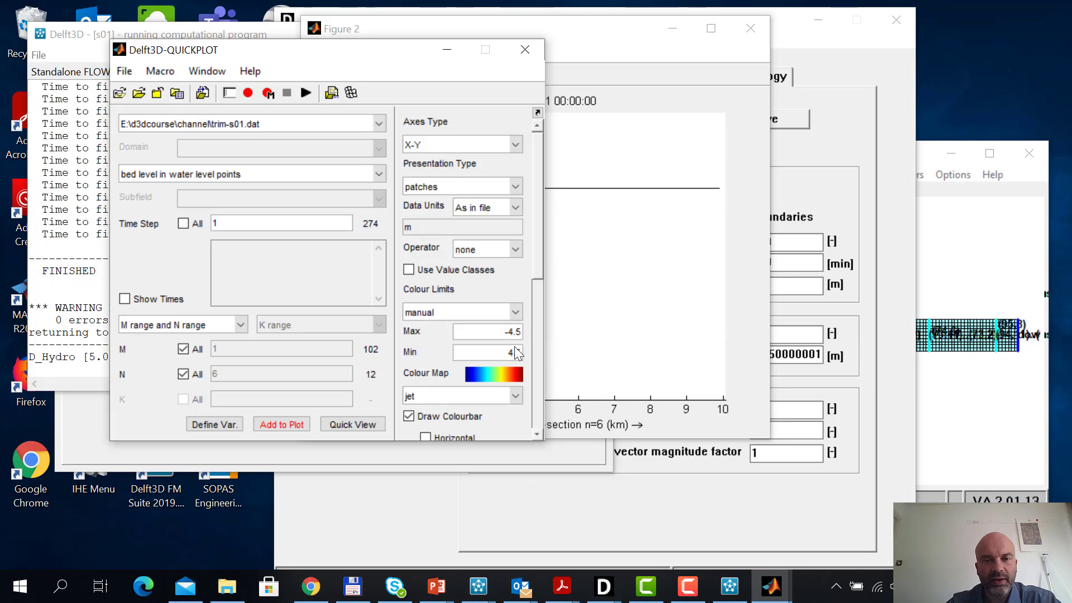
{"action": "left_click", "coordinate": [509, 352]}
{"action": "left_click_drag", "start_coordinate": [509, 353], "coordinate": [526, 350]}
{"action": "type", "text": "-6"}
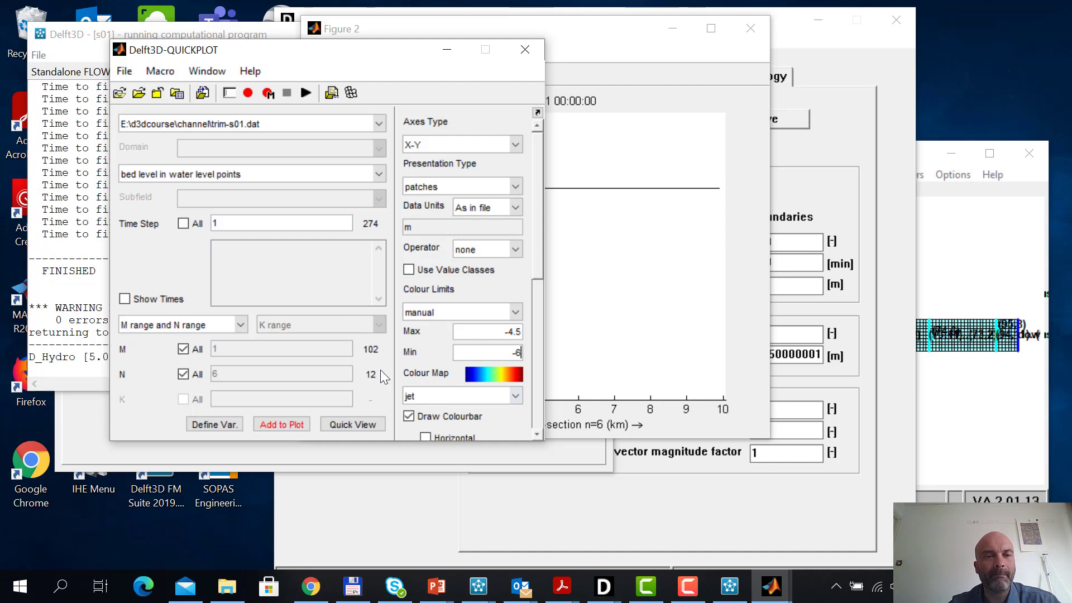
{"action": "left_click", "coordinate": [363, 423]}
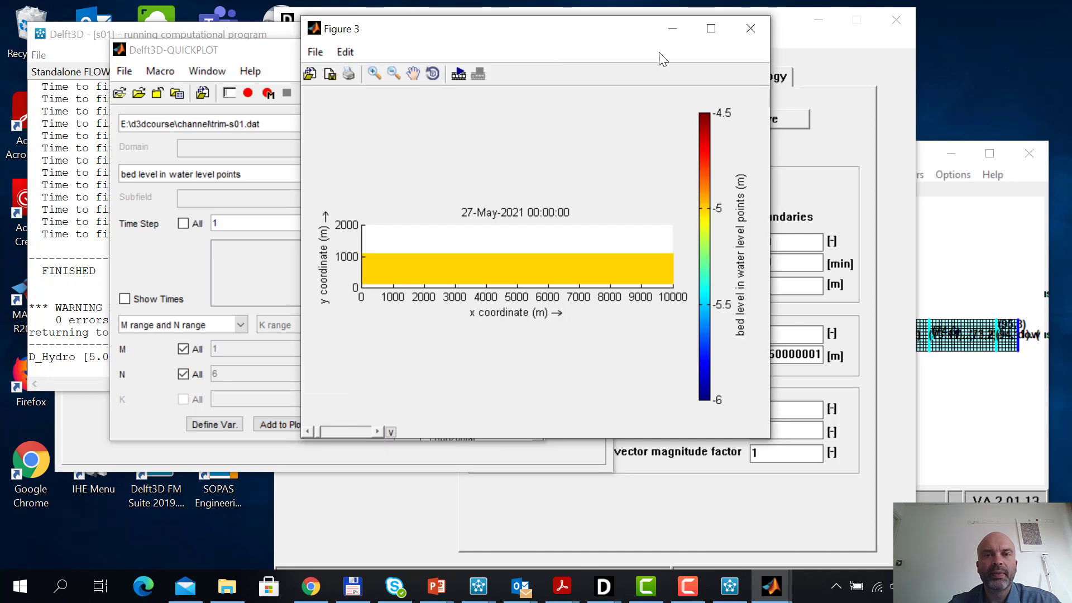
{"action": "left_click", "coordinate": [710, 28]}
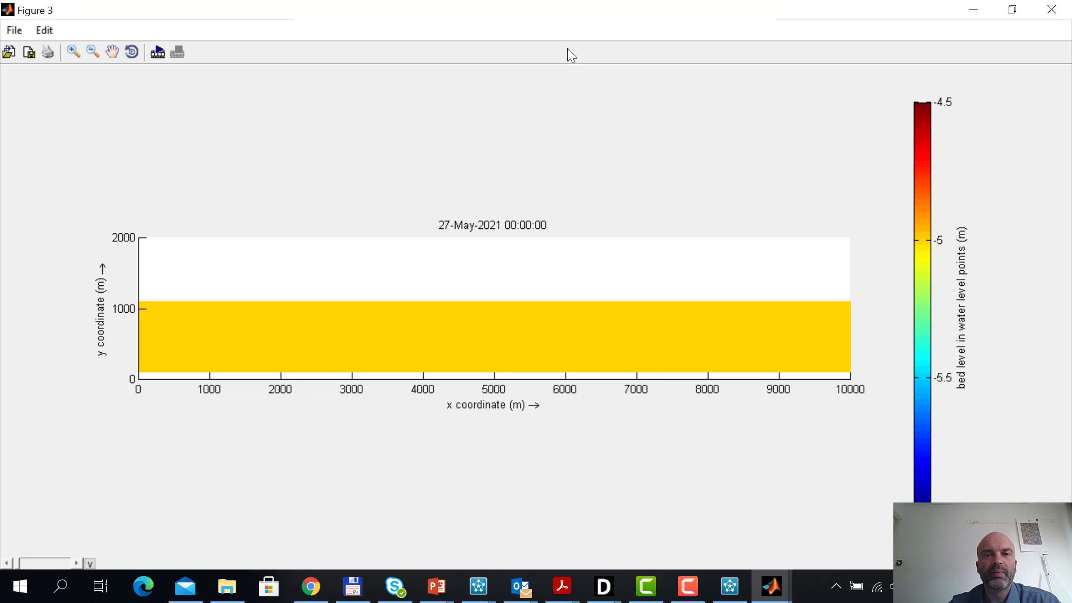
Animate the bed level map over steps 1:6:274 at up to 25 fps without output, and close both open figures
{"action": "left_click", "coordinate": [158, 53]}
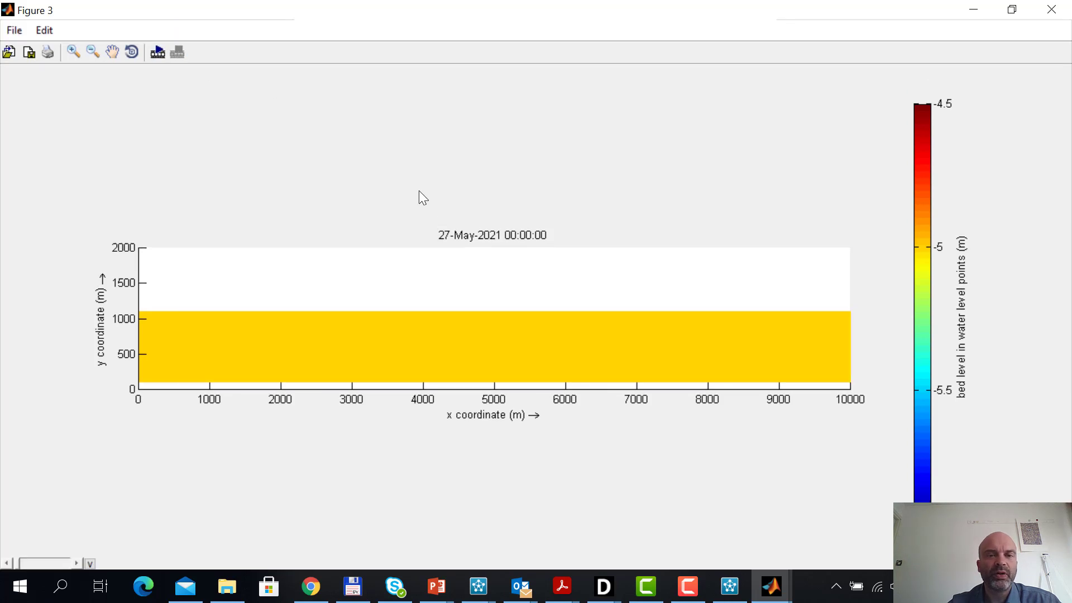
{"action": "left_click", "coordinate": [160, 53]}
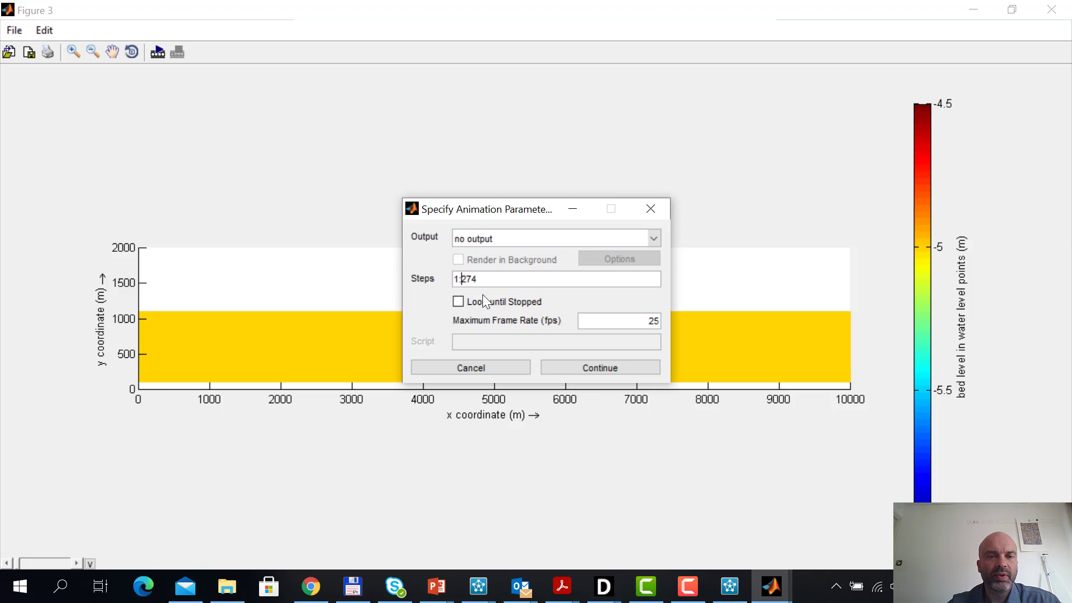
{"action": "type", "text": "6"}
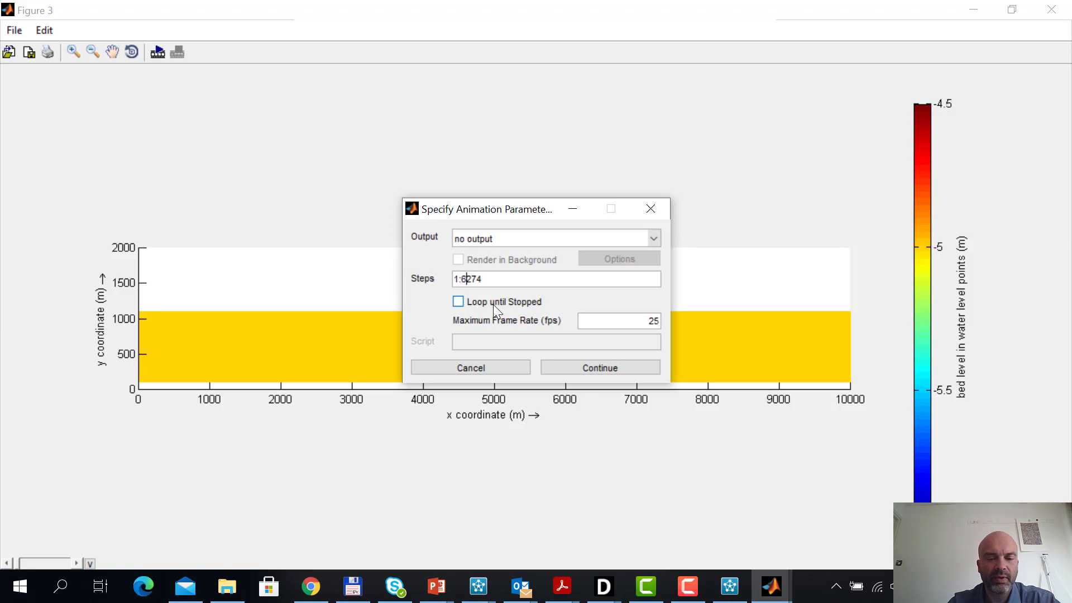
{"action": "type", "text": ":"}
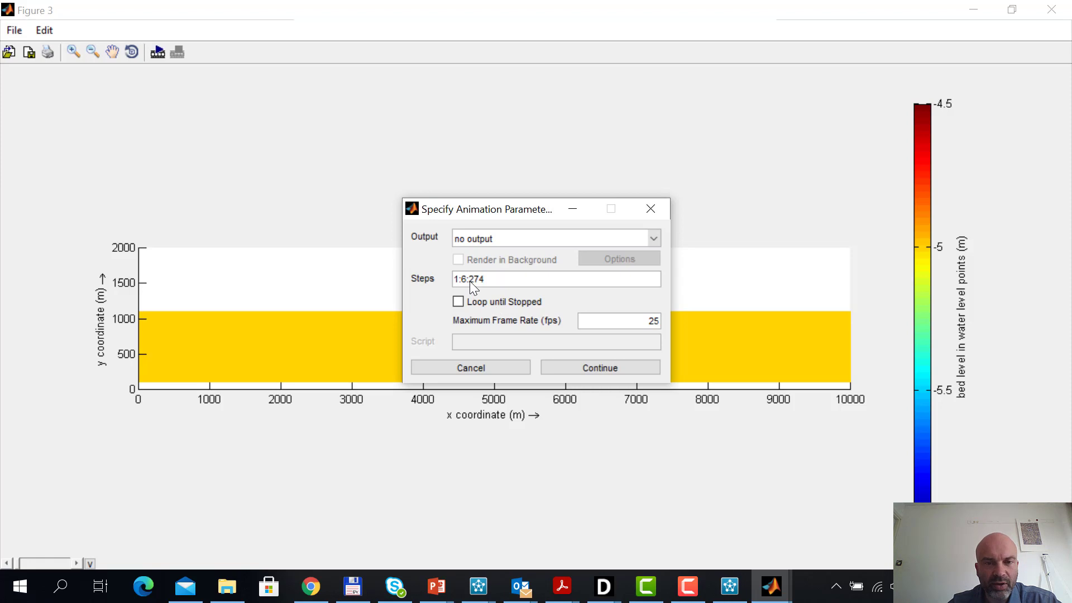
{"action": "left_click", "coordinate": [601, 368]}
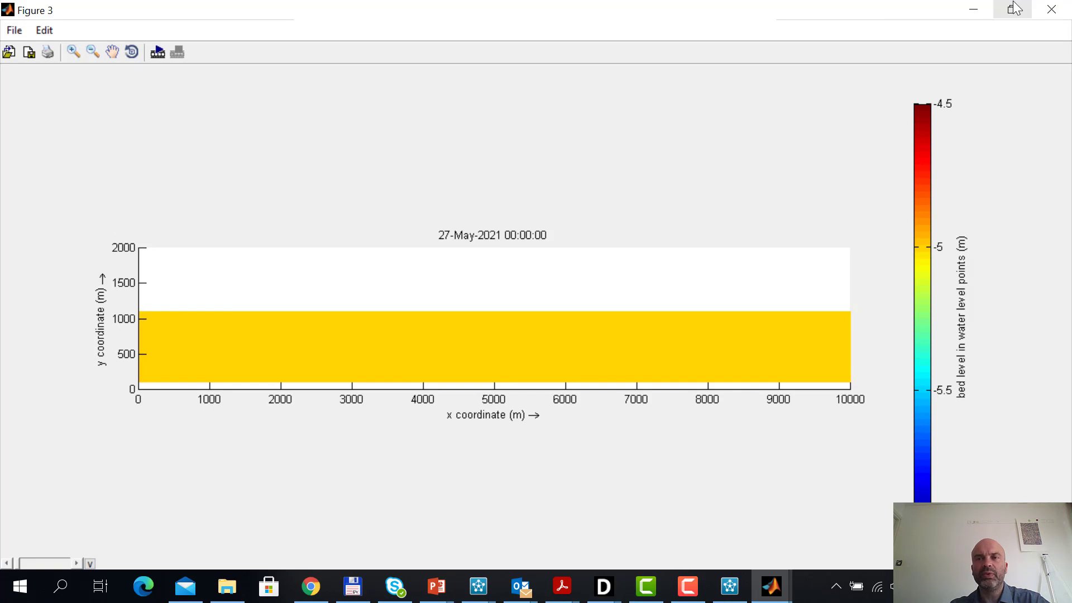
{"action": "left_click", "coordinate": [1051, 10]}
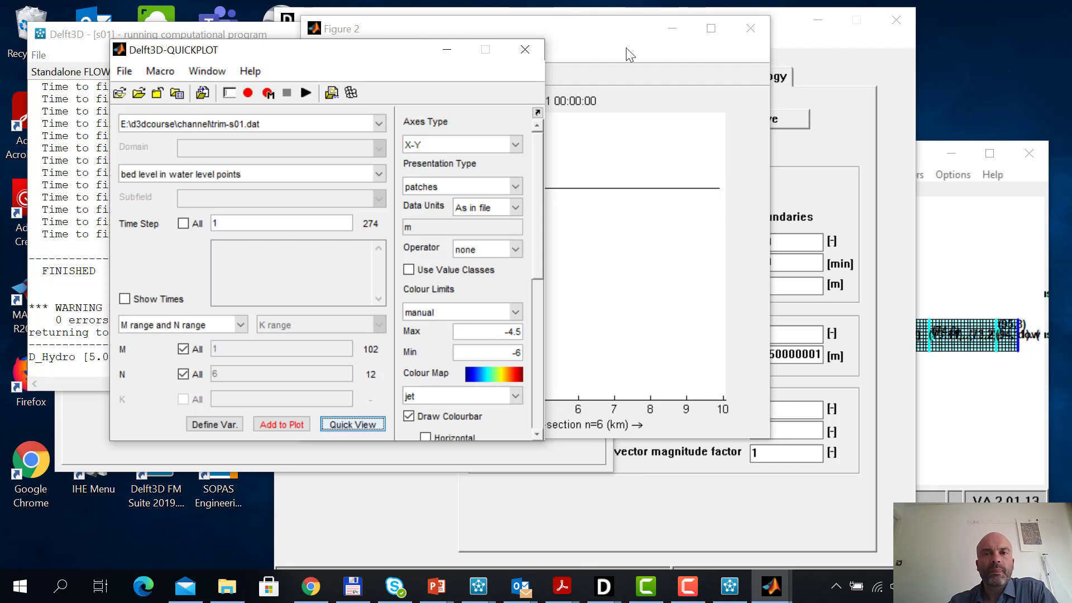
{"action": "left_click", "coordinate": [752, 30]}
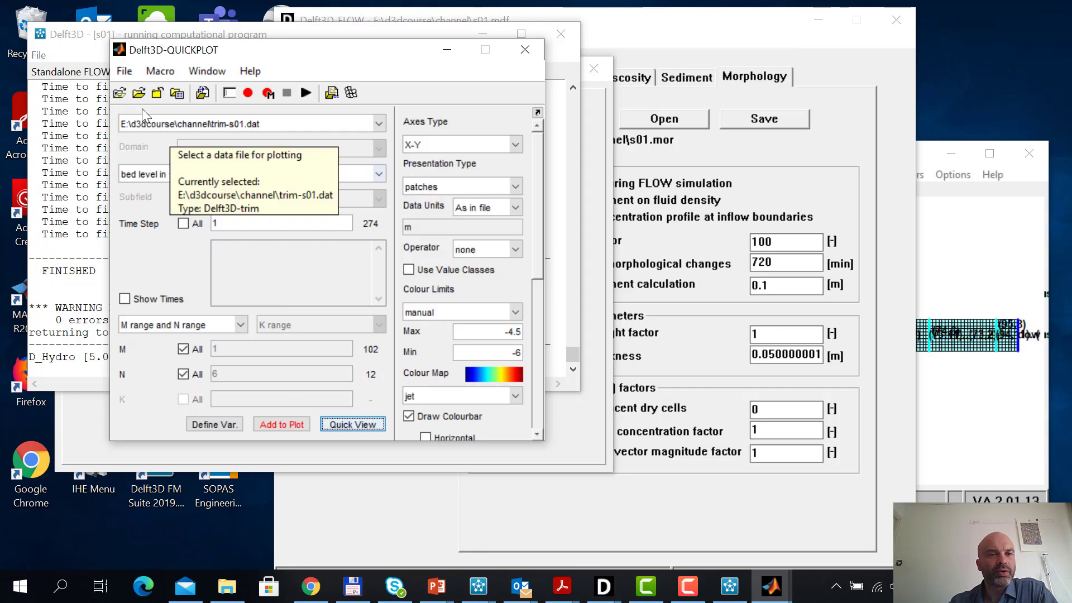
Open the history output file trih-s01.dat from the channel folder in QUICKPLOT
{"action": "left_click", "coordinate": [139, 93]}
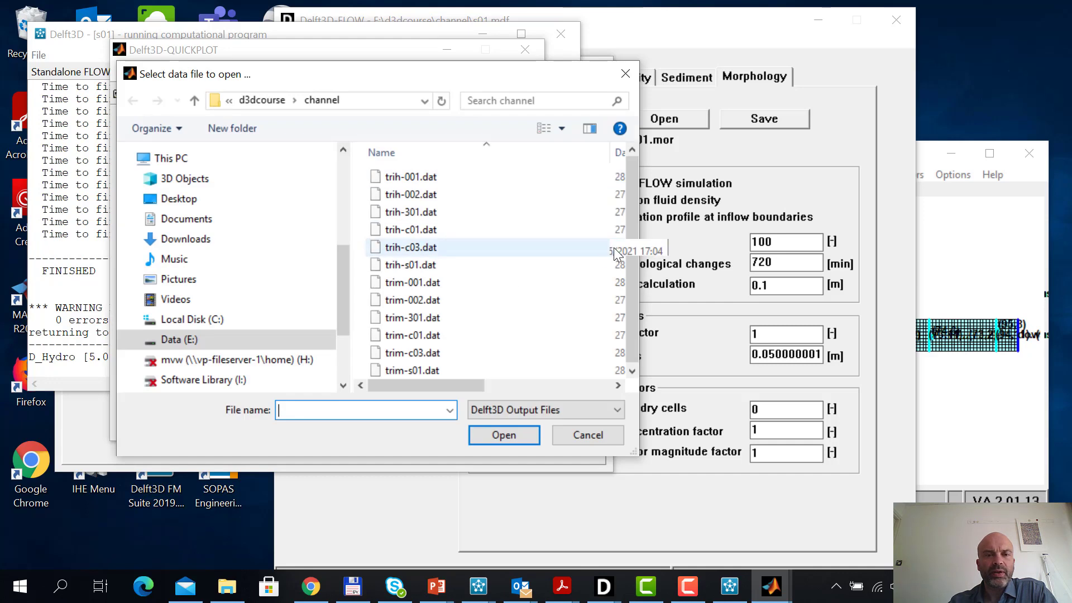
{"action": "left_click", "coordinate": [432, 264]}
{"action": "double_click", "coordinate": [431, 264]}
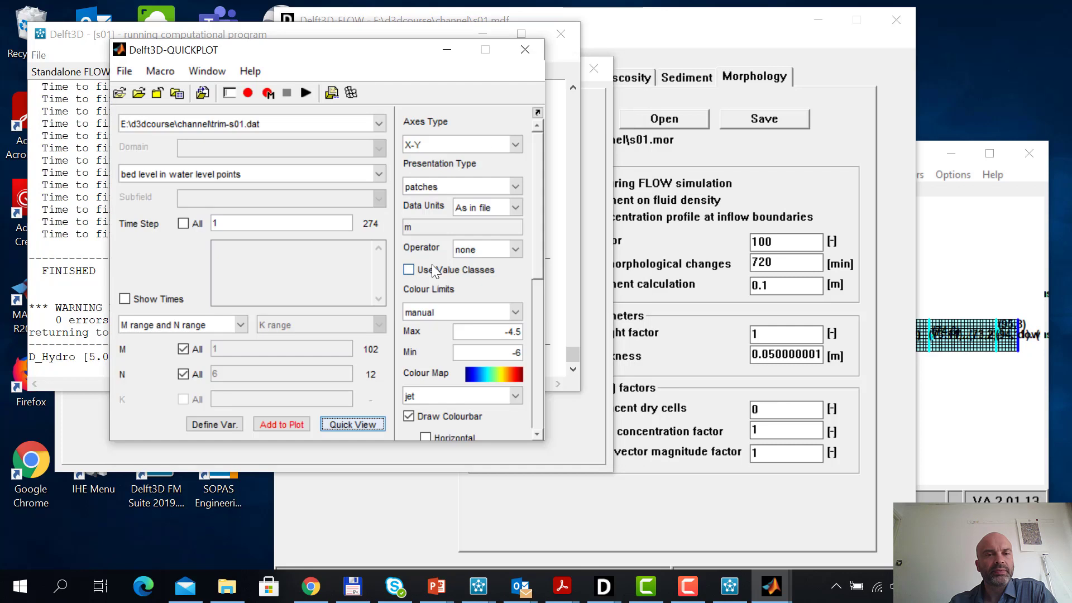
Plot the instantaneous bed load transport over all time steps at cross-section (49,11)..(49,2) in a new figure
{"action": "left_click", "coordinate": [379, 174]}
{"action": "left_click_drag", "start_coordinate": [381, 228], "coordinate": [377, 364]}
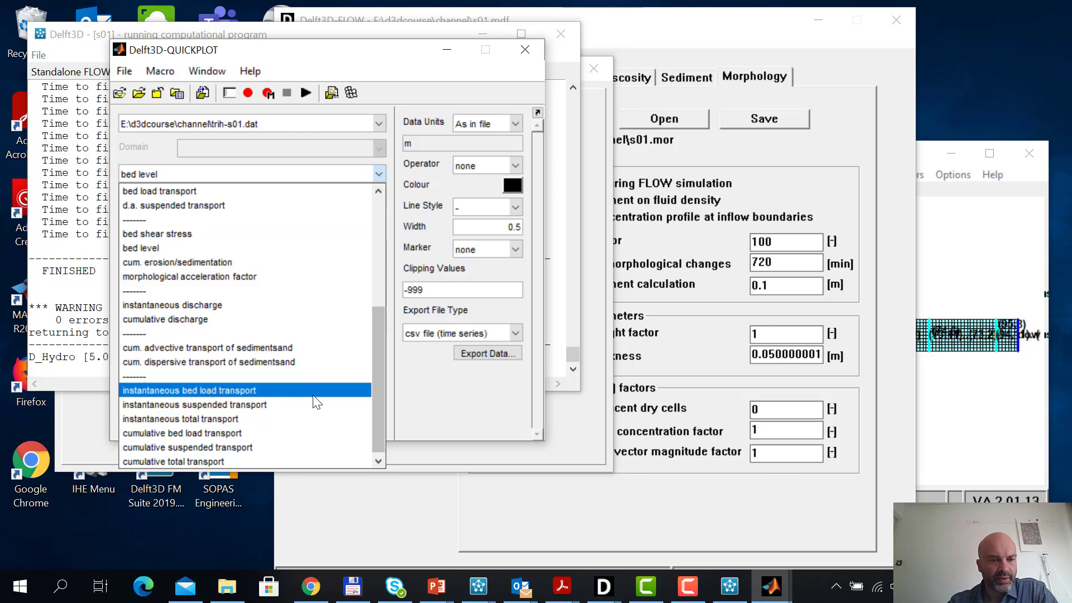
{"action": "left_click", "coordinate": [282, 398]}
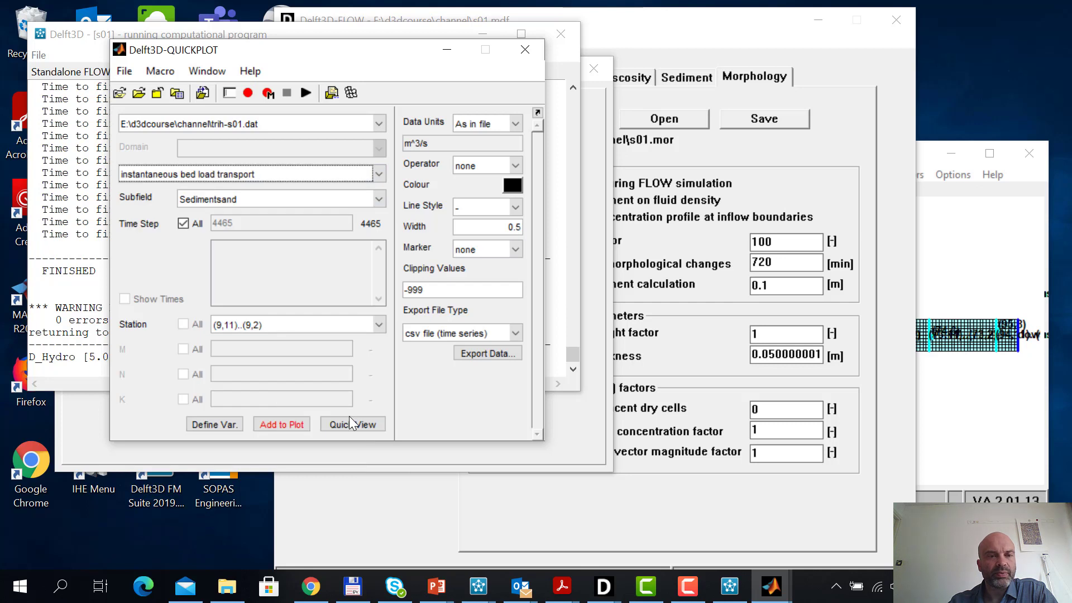
{"action": "left_click", "coordinate": [379, 324]}
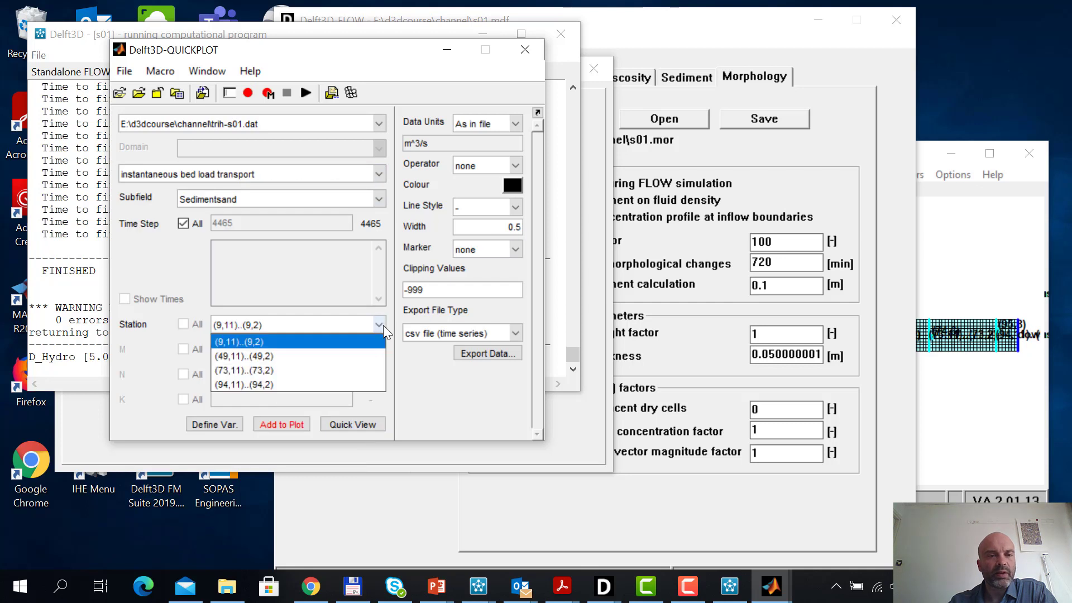
{"action": "left_click", "coordinate": [358, 356]}
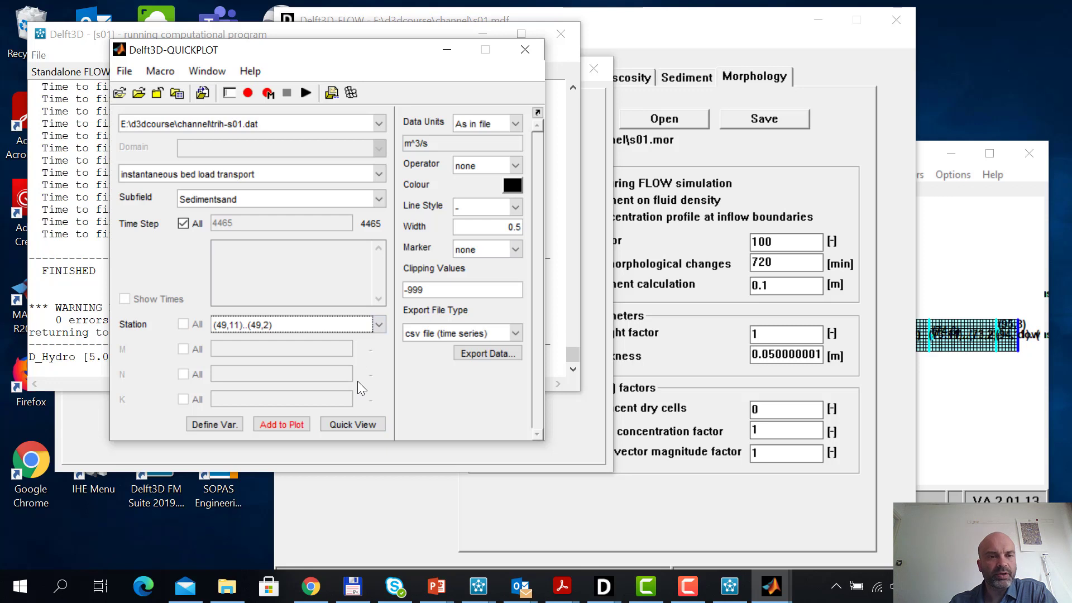
{"action": "left_click", "coordinate": [364, 424]}
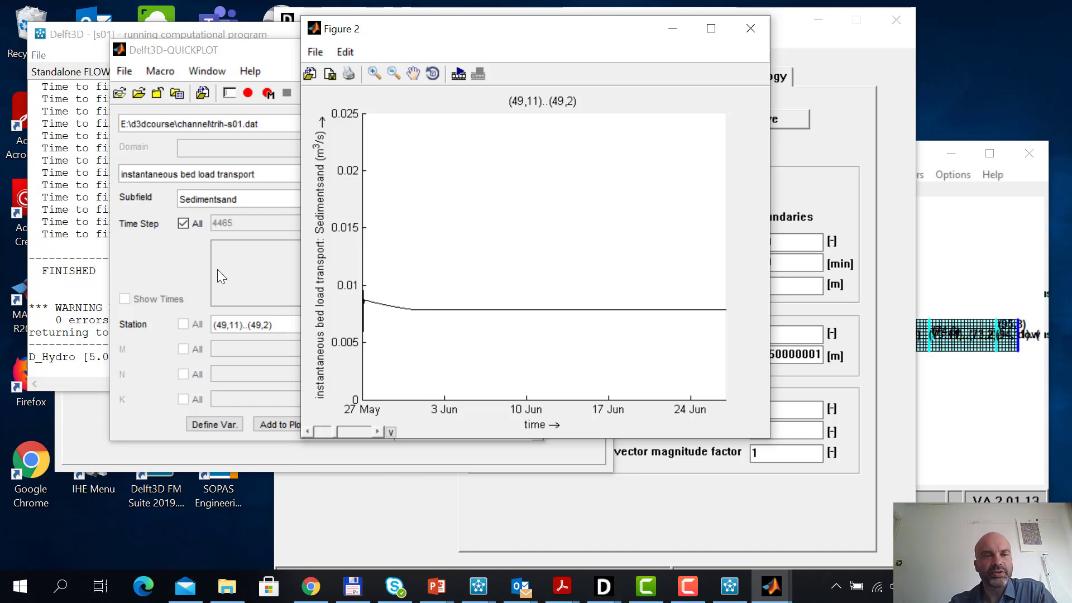
Set the line colour to red and add the instantaneous suspended transport at (49,11)..(49,2) to the existing plot
{"action": "left_click", "coordinate": [180, 268]}
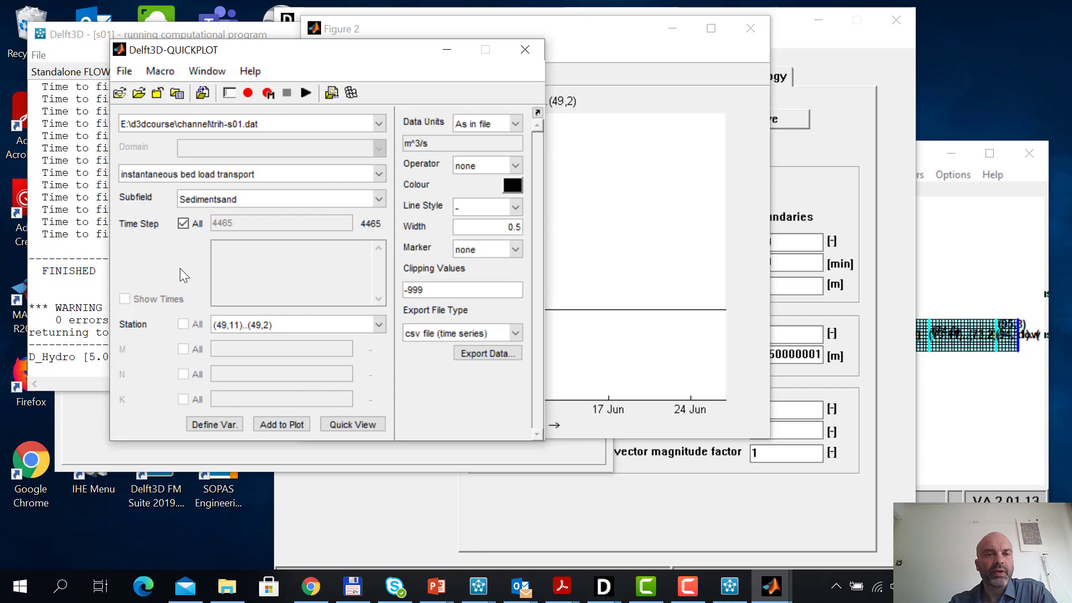
{"action": "left_click", "coordinate": [512, 185]}
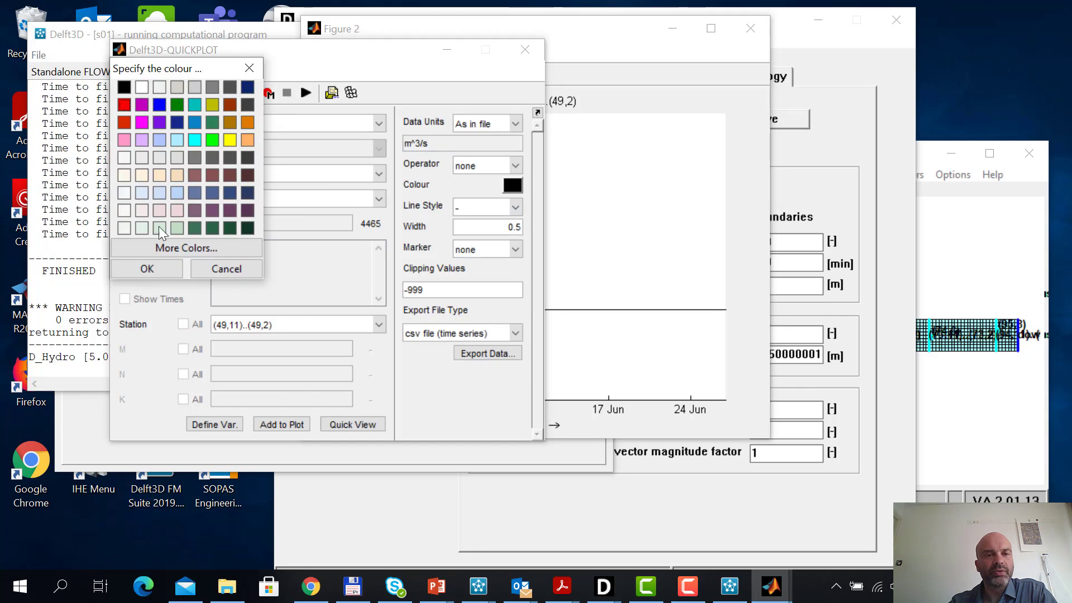
{"action": "left_click", "coordinate": [166, 270]}
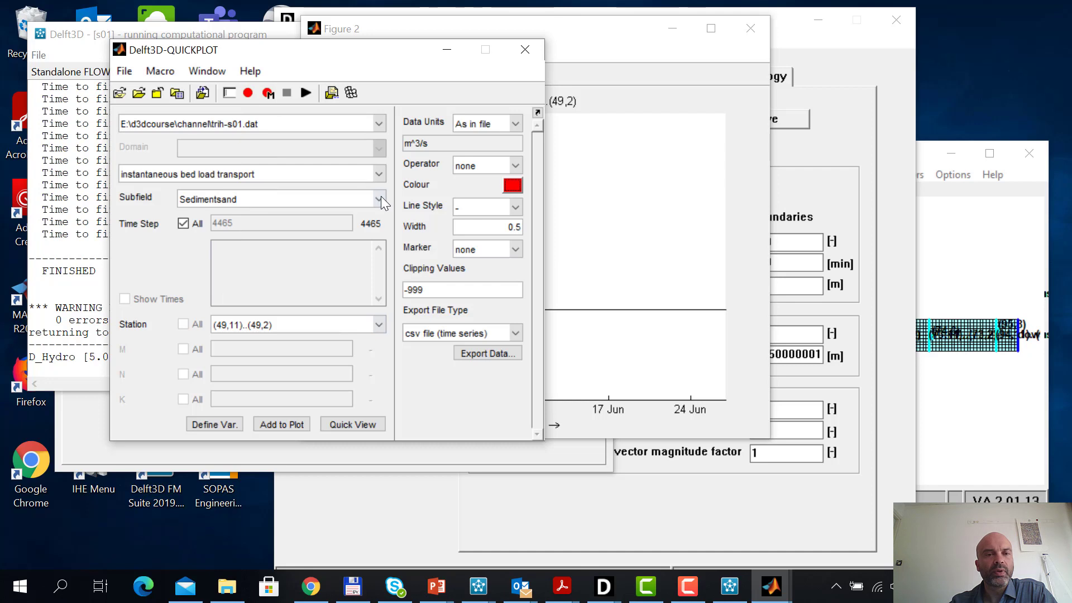
{"action": "left_click", "coordinate": [379, 174]}
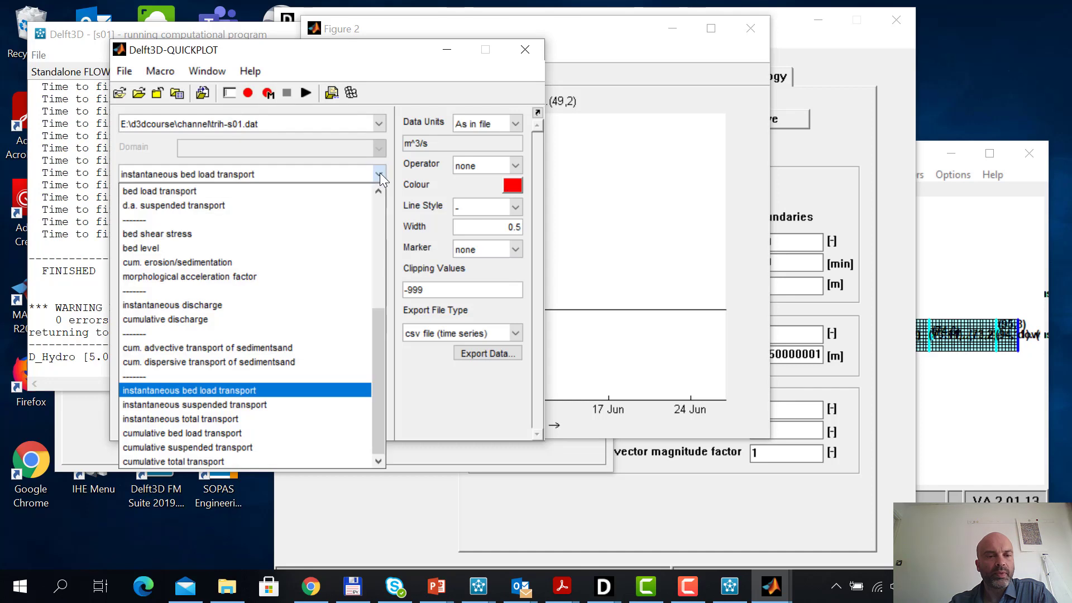
{"action": "left_click", "coordinate": [299, 405]}
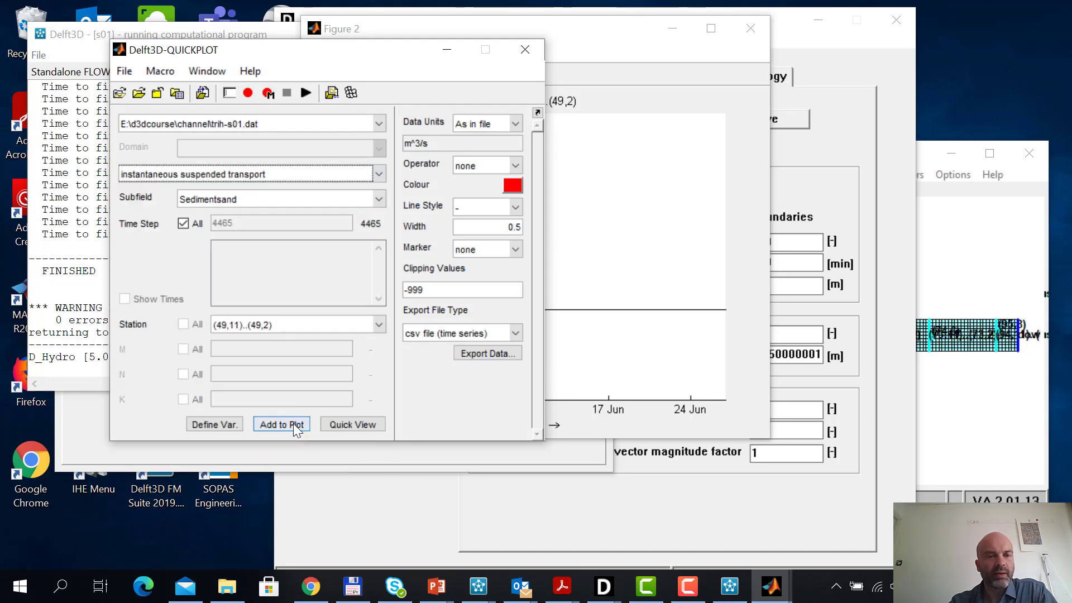
{"action": "left_click", "coordinate": [292, 425]}
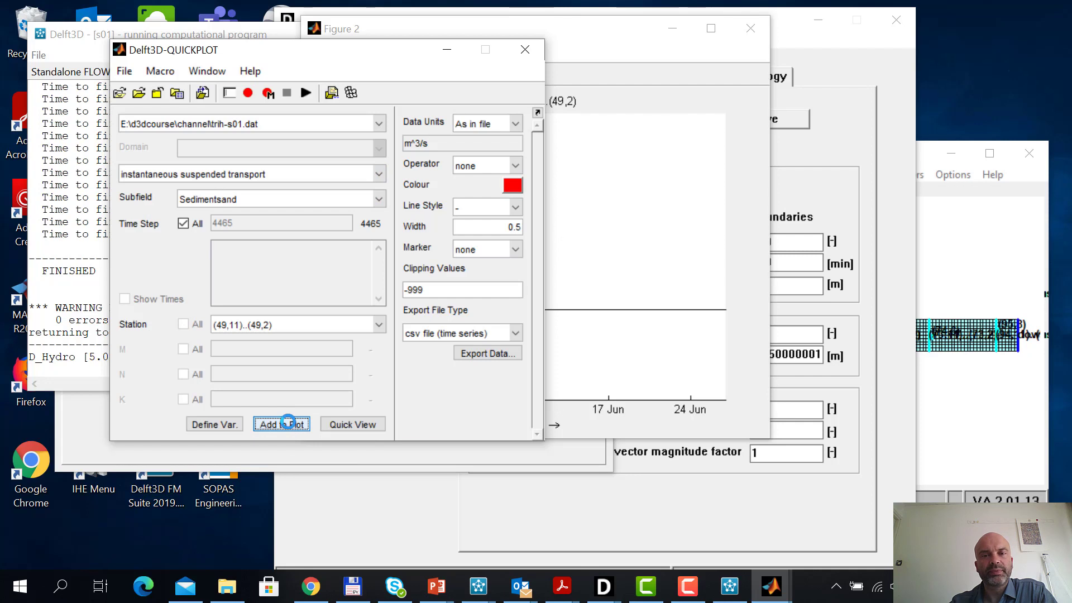
Zoom in on the two transport curves to compare suspended with bed load transport, and close the figure
{"action": "left_click", "coordinate": [604, 41]}
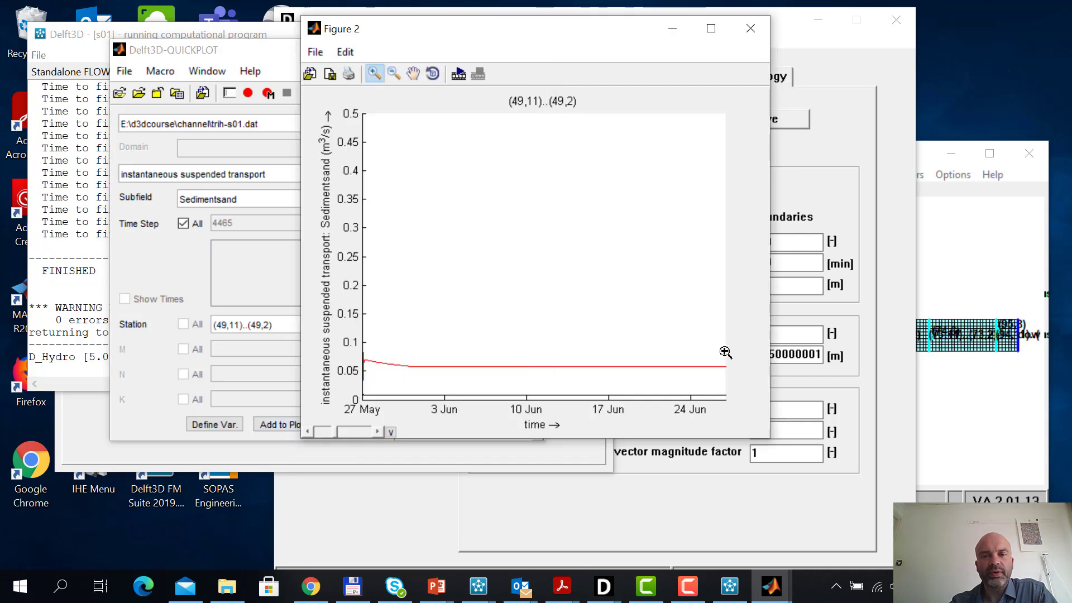
{"action": "left_click_drag", "start_coordinate": [712, 372], "coordinate": [363, 412]}
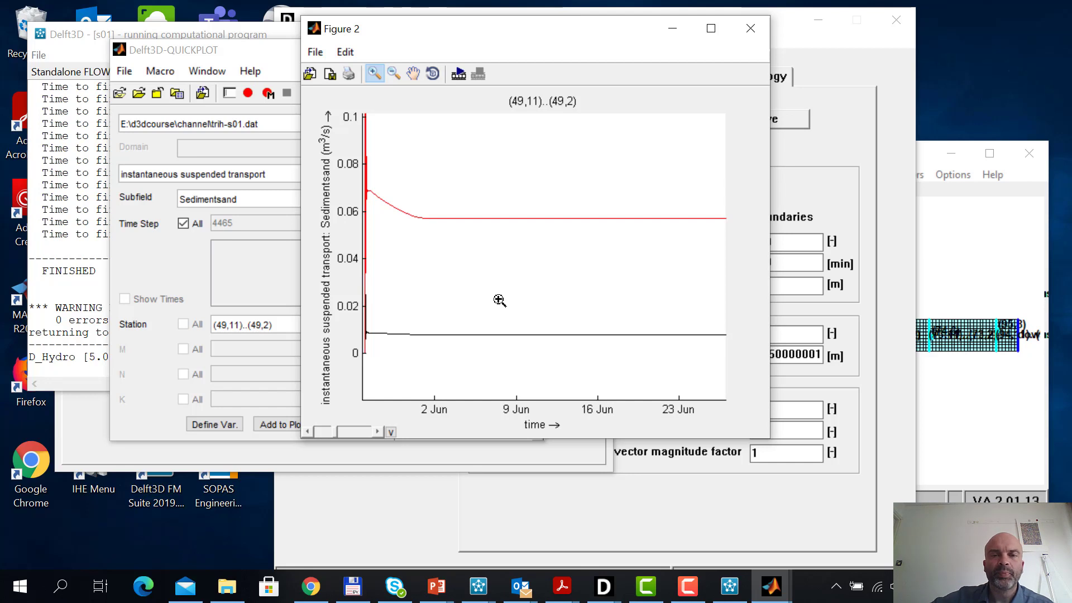
{"action": "left_click", "coordinate": [749, 29]}
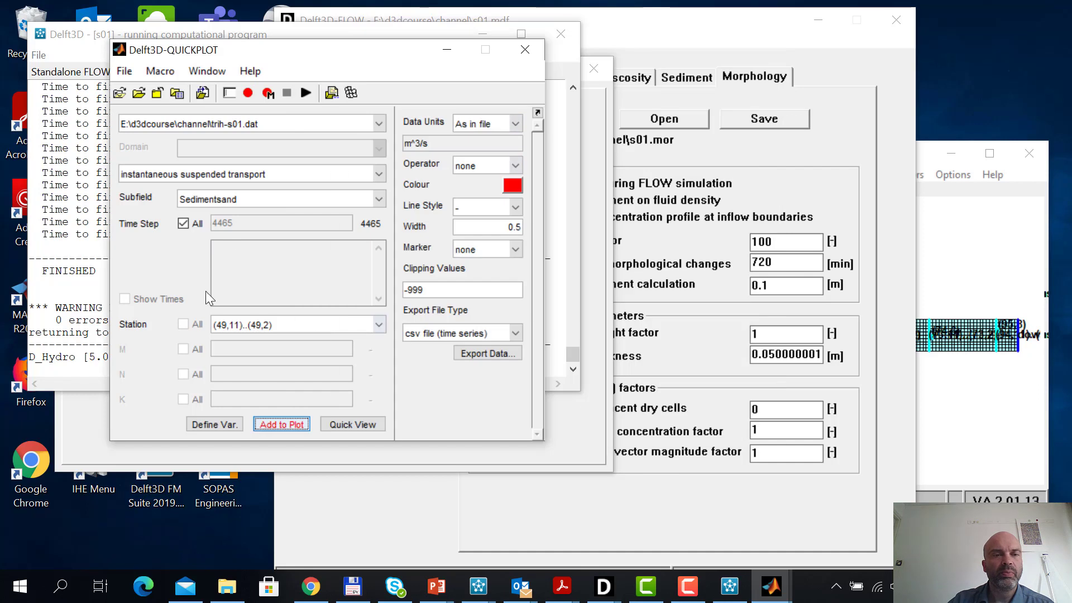
Plot the magnitude of the bed load transport from trim-s01.dat as a patches map for time step 274
{"action": "left_click", "coordinate": [265, 124]}
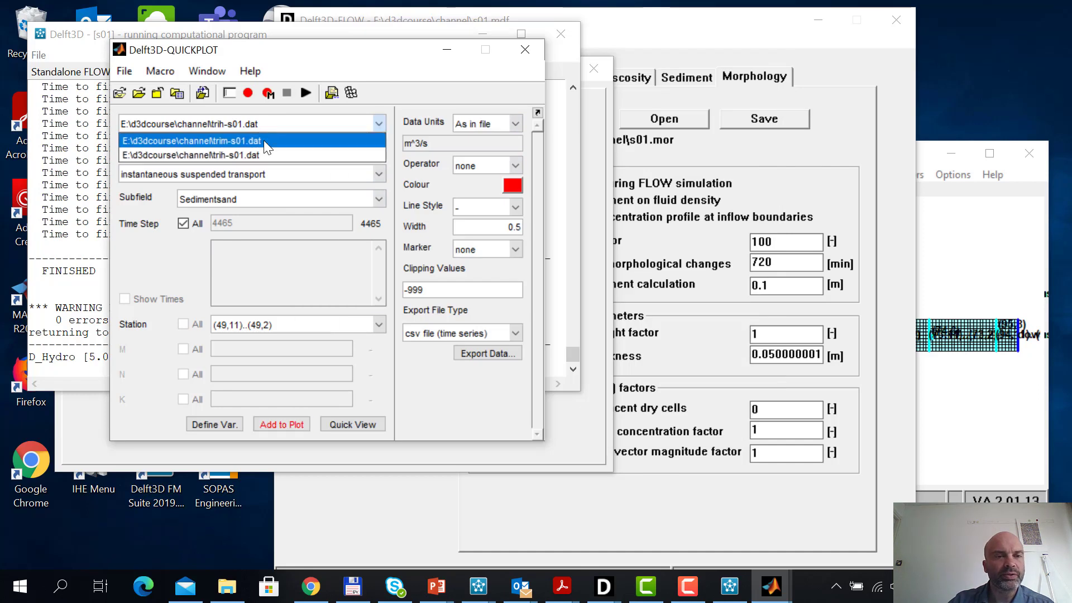
{"action": "left_click", "coordinate": [264, 144]}
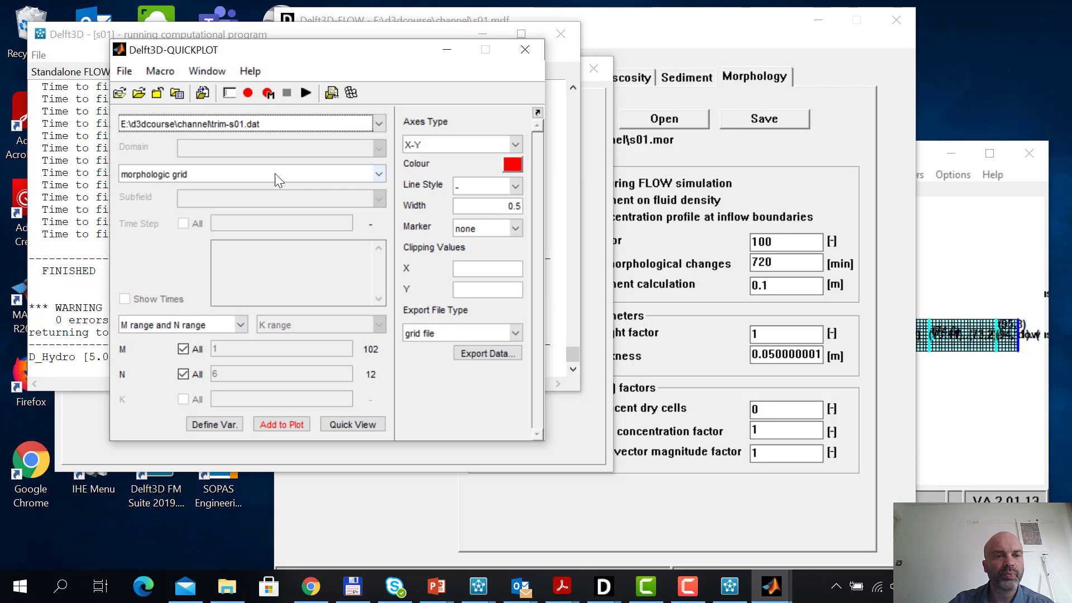
{"action": "left_click", "coordinate": [275, 174]}
{"action": "left_click_drag", "start_coordinate": [377, 246], "coordinate": [249, 230]}
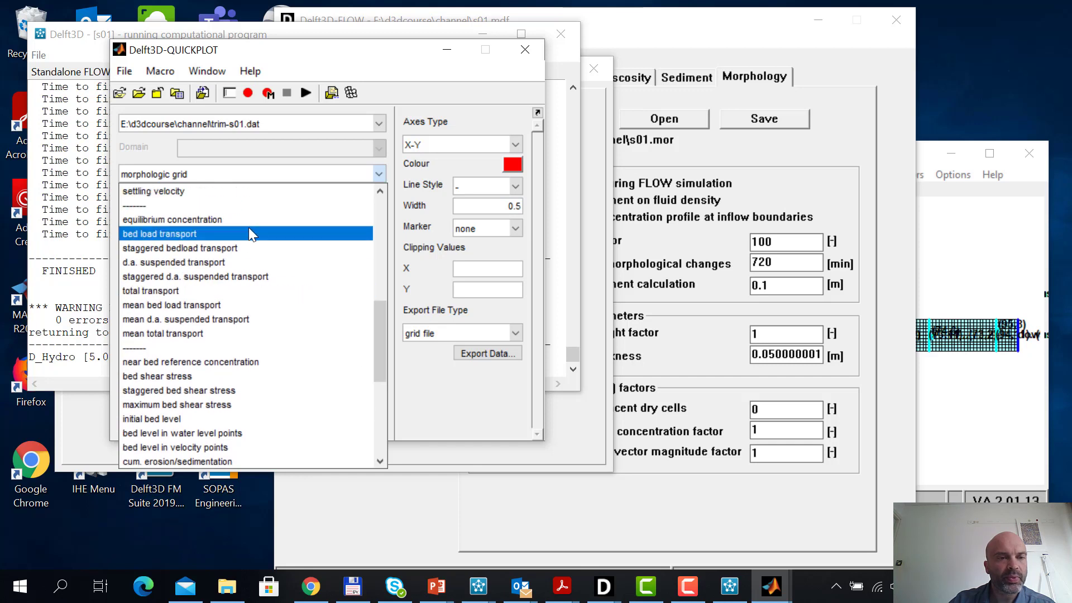
{"action": "left_click", "coordinate": [249, 230]}
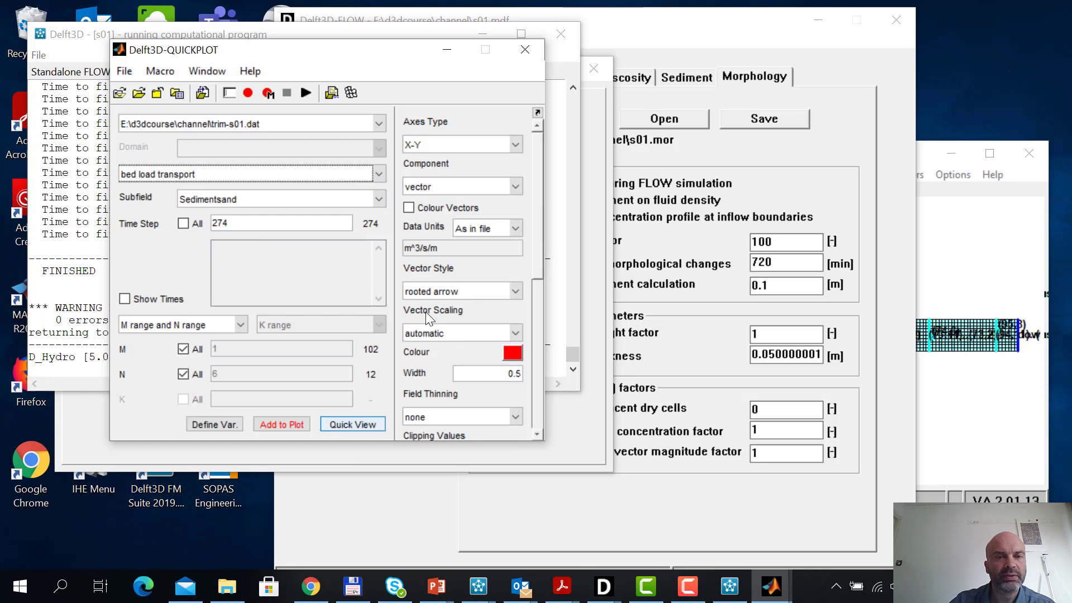
{"action": "left_click", "coordinate": [447, 186]}
{"action": "left_click", "coordinate": [461, 245]}
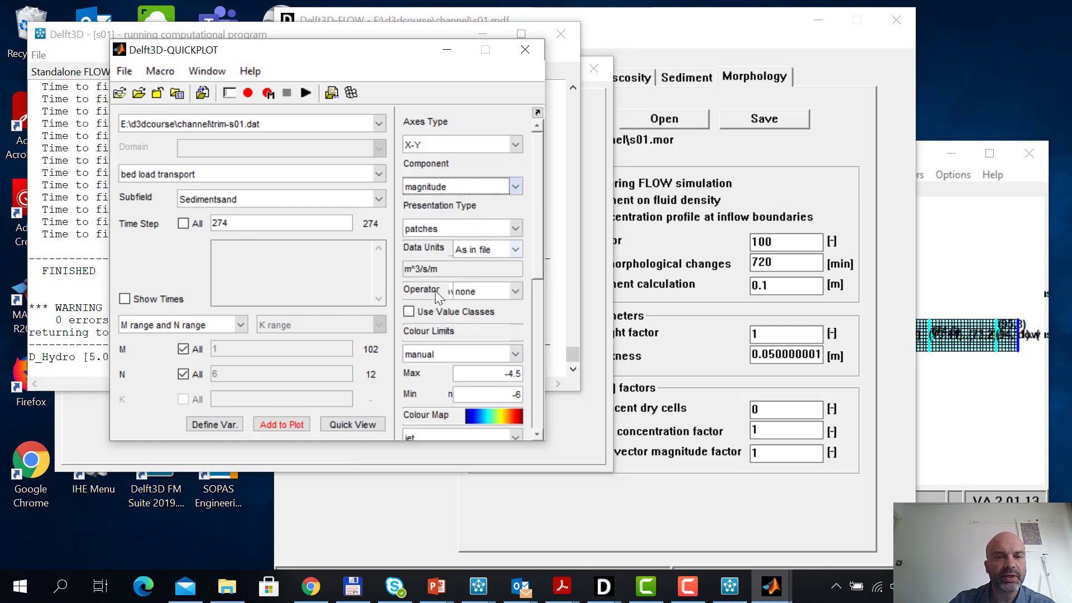
{"action": "left_click", "coordinate": [374, 410]}
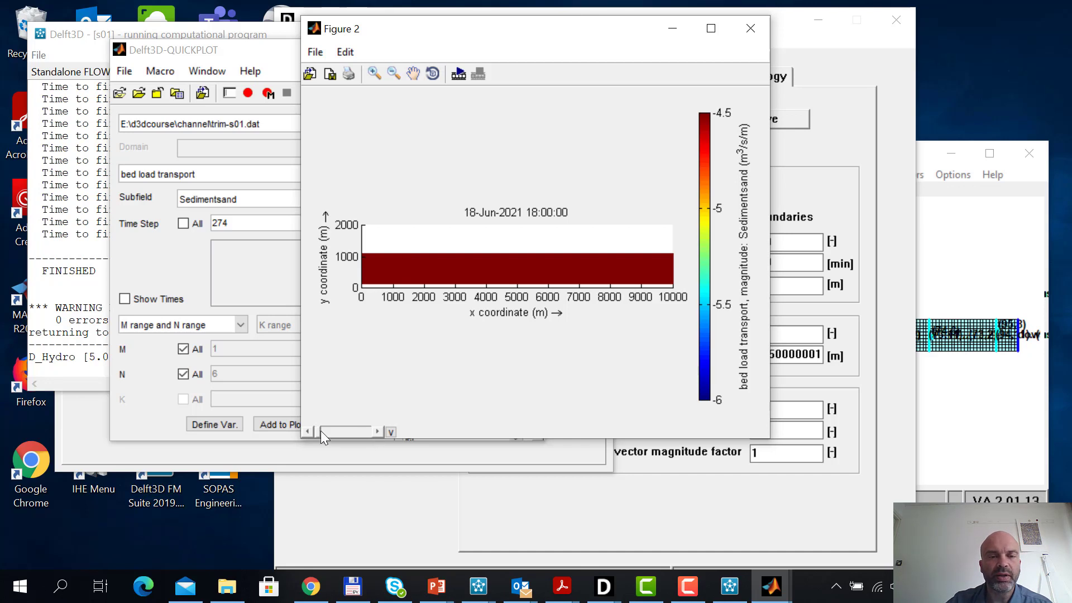
Animate the bed load transport magnitude map over steps 1:274 at up to 25 fps without output, and close the figure
{"action": "left_click", "coordinate": [374, 434]}
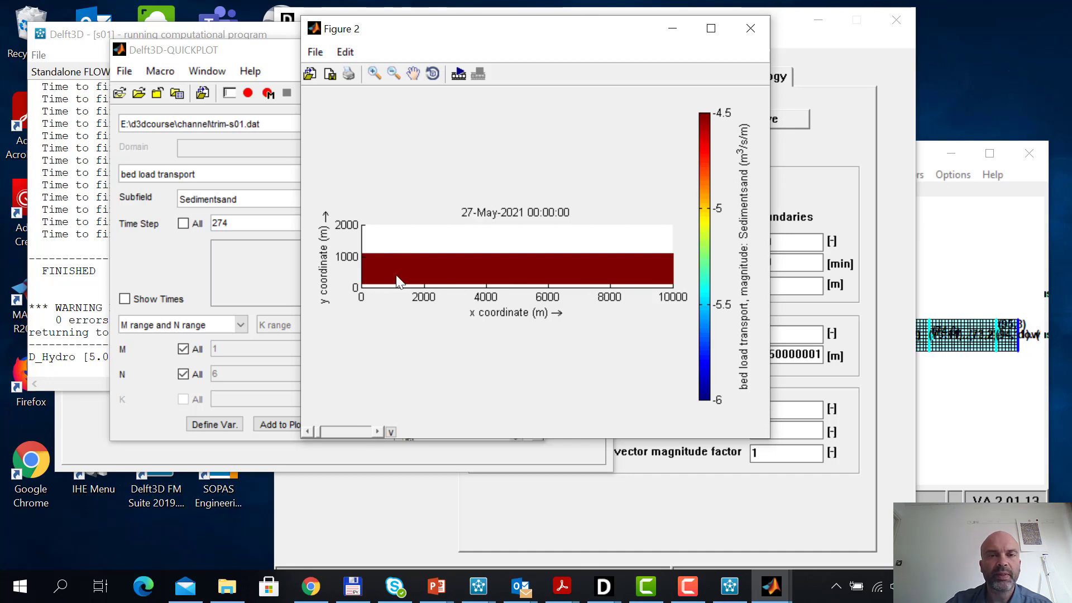
{"action": "left_click", "coordinate": [458, 74]}
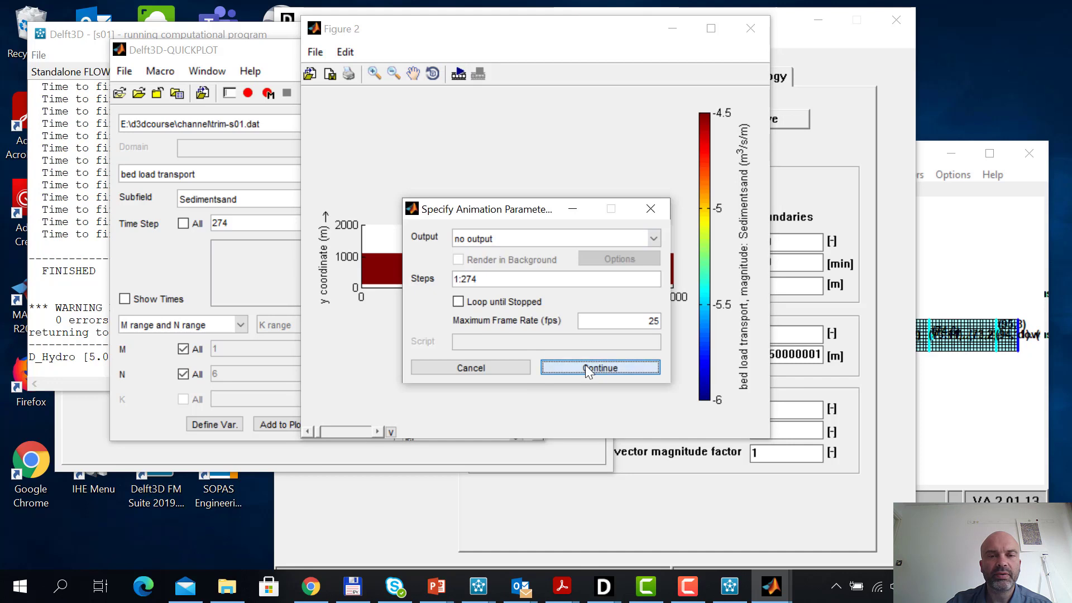
{"action": "left_click", "coordinate": [545, 368]}
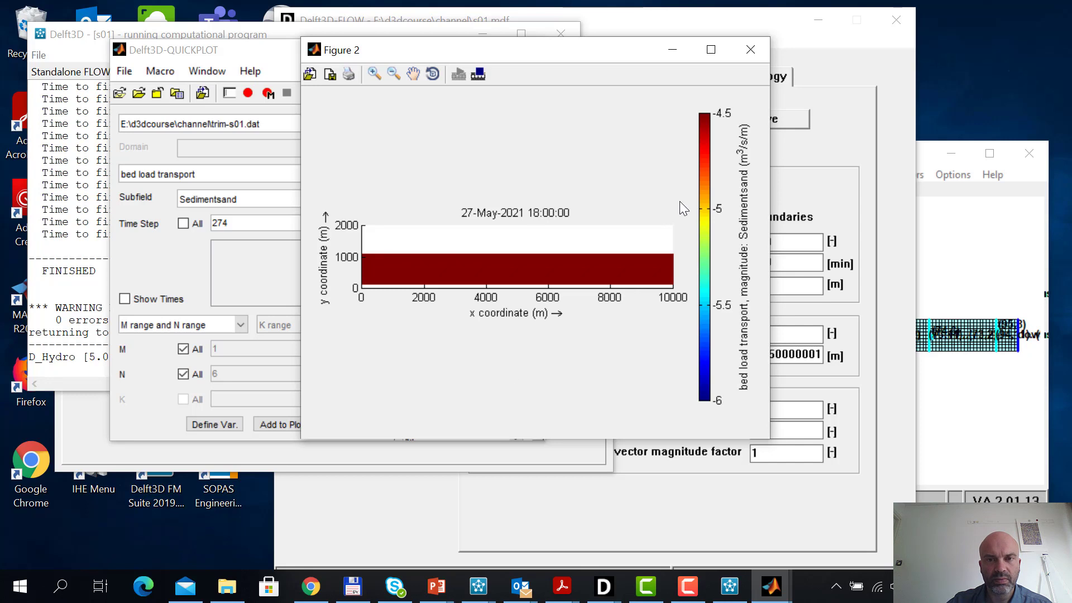
{"action": "left_click", "coordinate": [750, 50]}
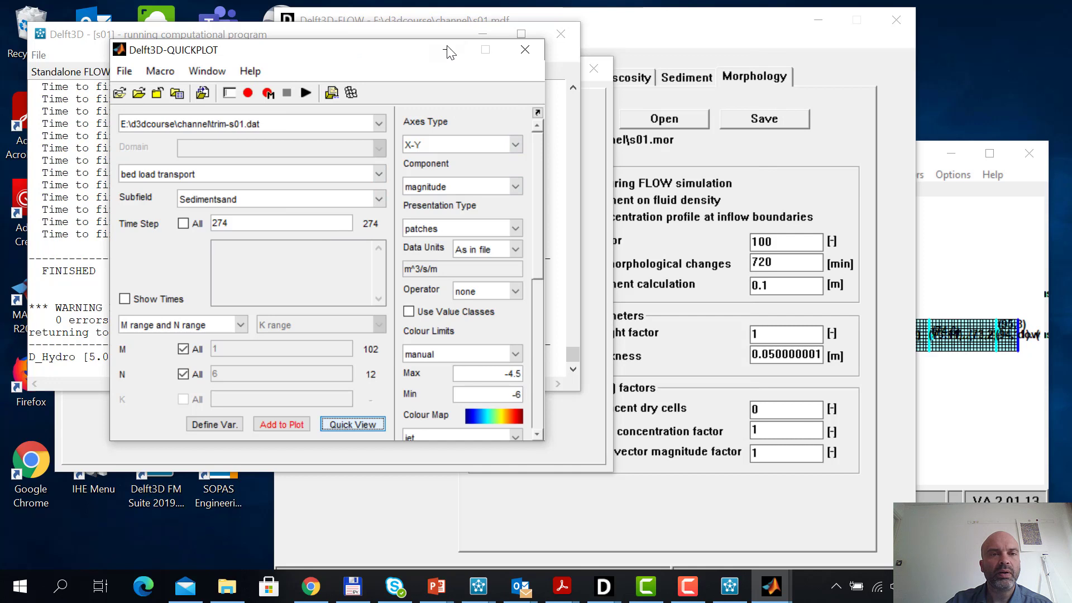
Exit the finished s01 computation window and reposition the QUICKPLOT window
{"action": "left_click", "coordinate": [283, 35]}
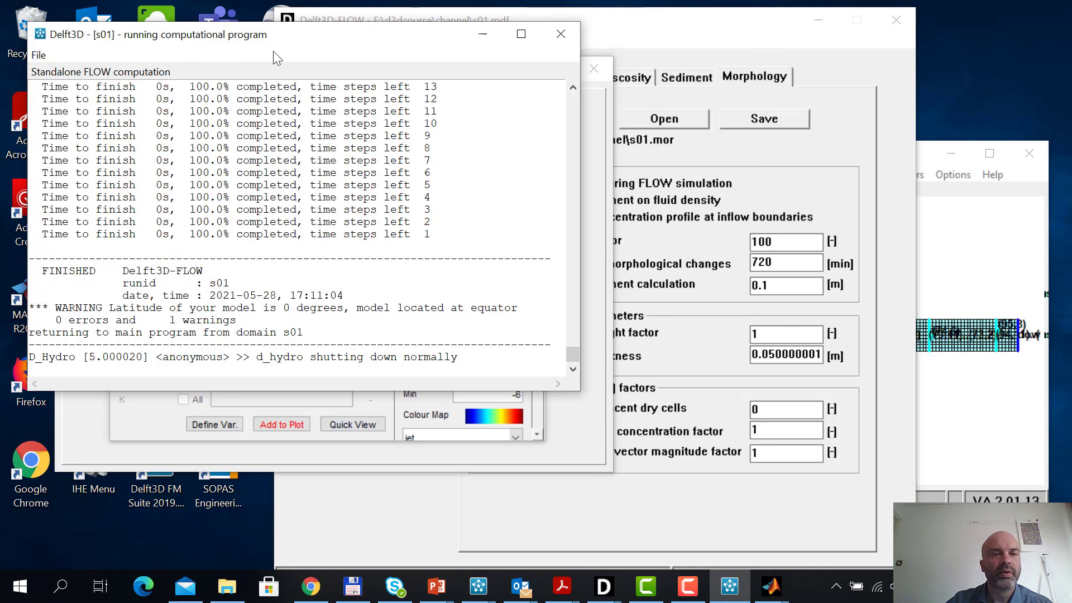
{"action": "left_click", "coordinate": [39, 56]}
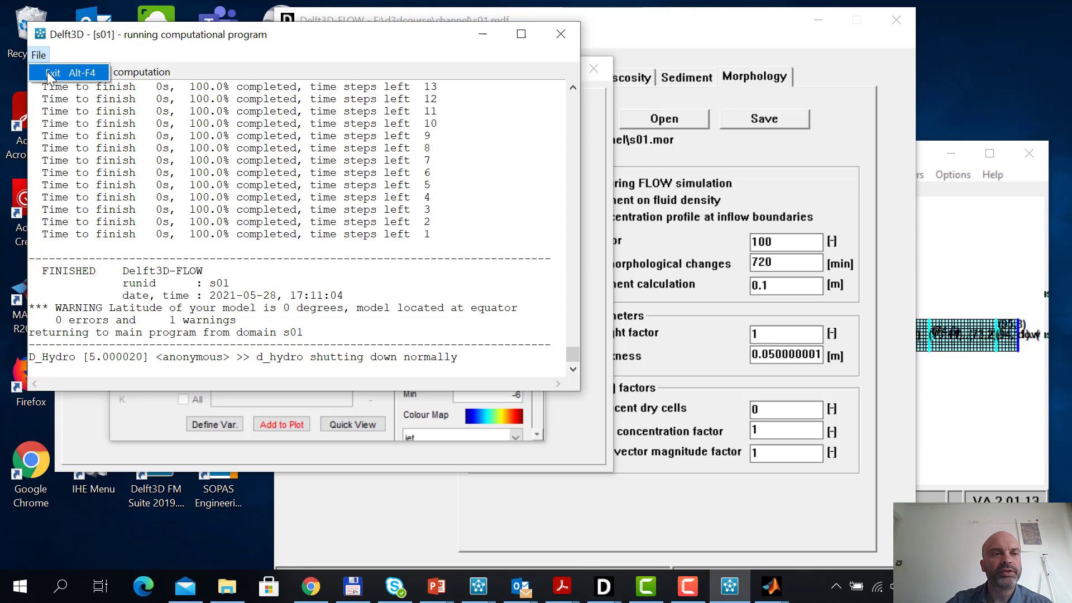
{"action": "left_click", "coordinate": [48, 71]}
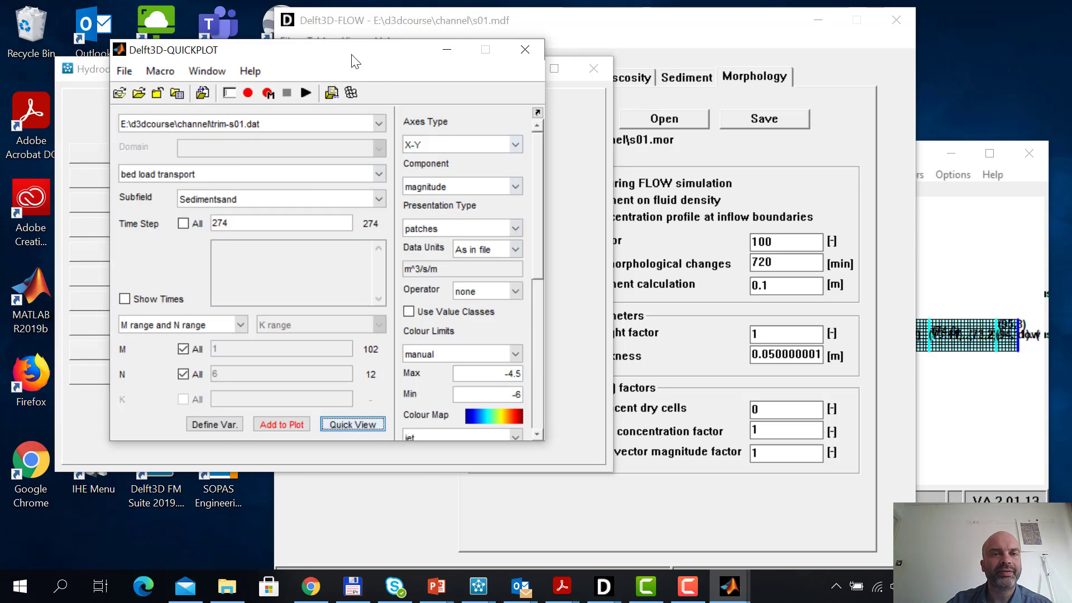
{"action": "left_click_drag", "start_coordinate": [355, 56], "coordinate": [375, 40]}
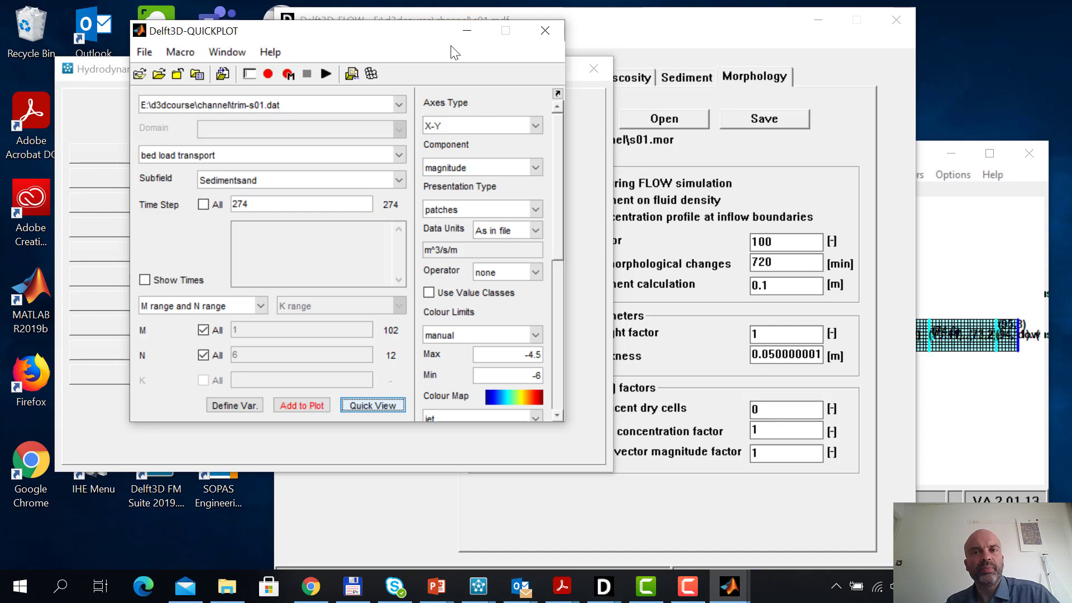
Switch to Delft3D-FLOW, open the Domain data group and show the model grid in a maximized Visualisation Area
{"action": "left_click", "coordinate": [672, 27]}
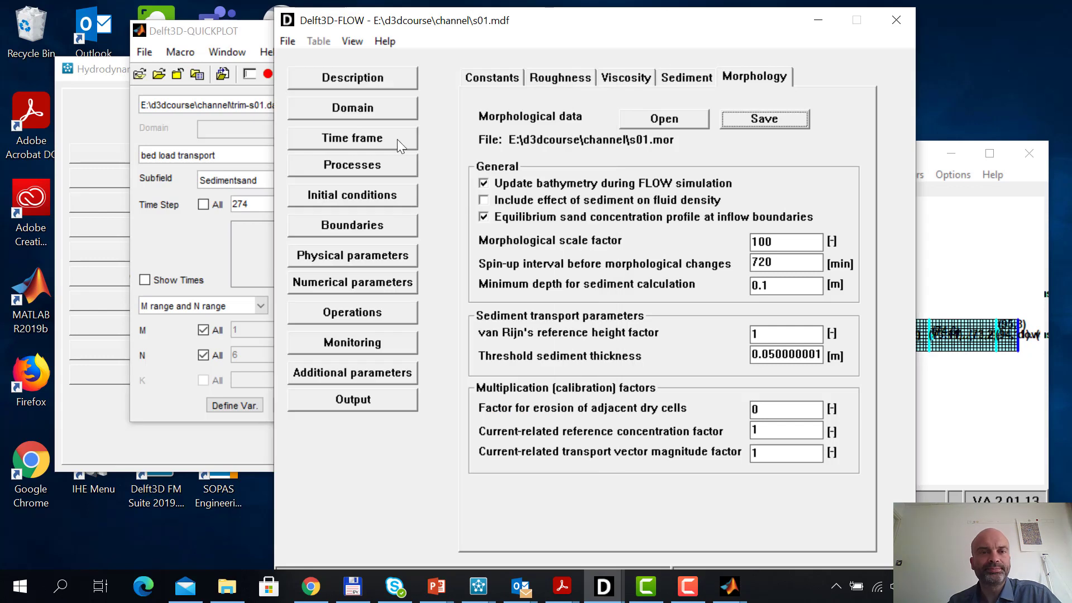
{"action": "left_click", "coordinate": [387, 110]}
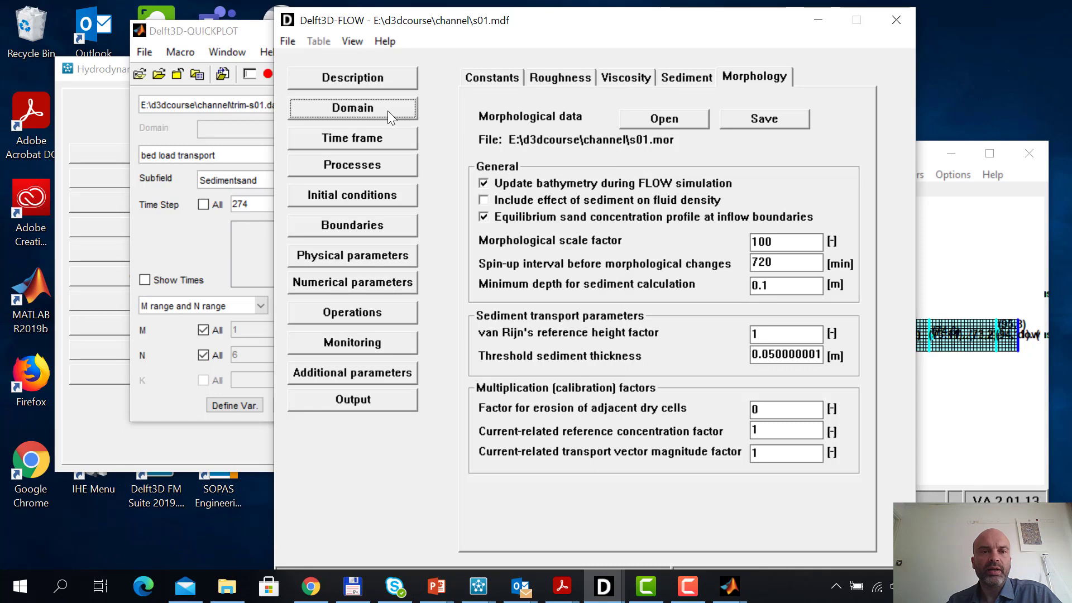
{"action": "left_click", "coordinate": [354, 42]}
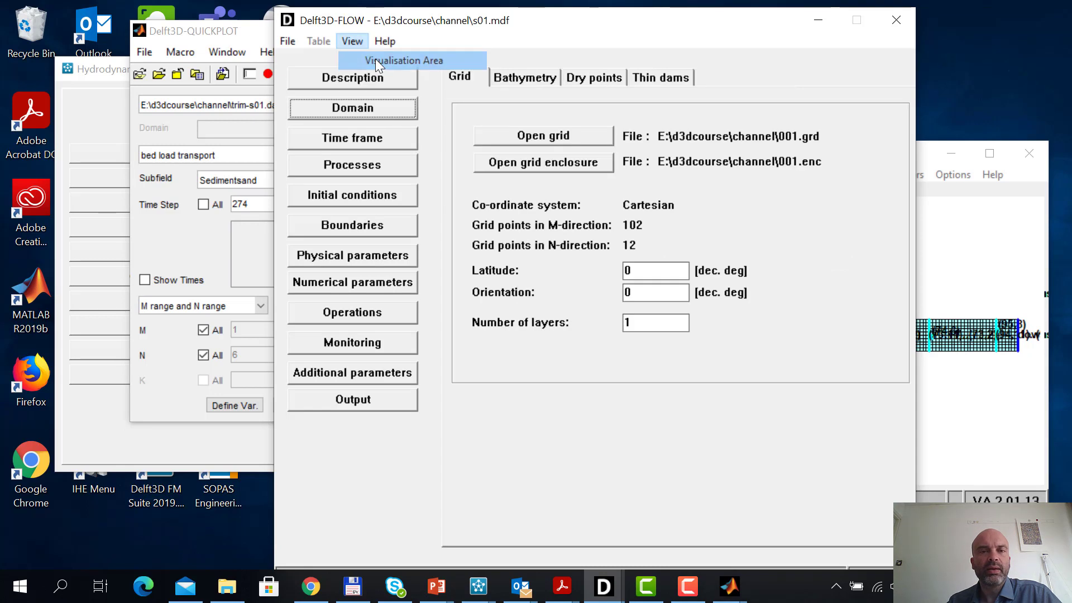
{"action": "left_click", "coordinate": [375, 58]}
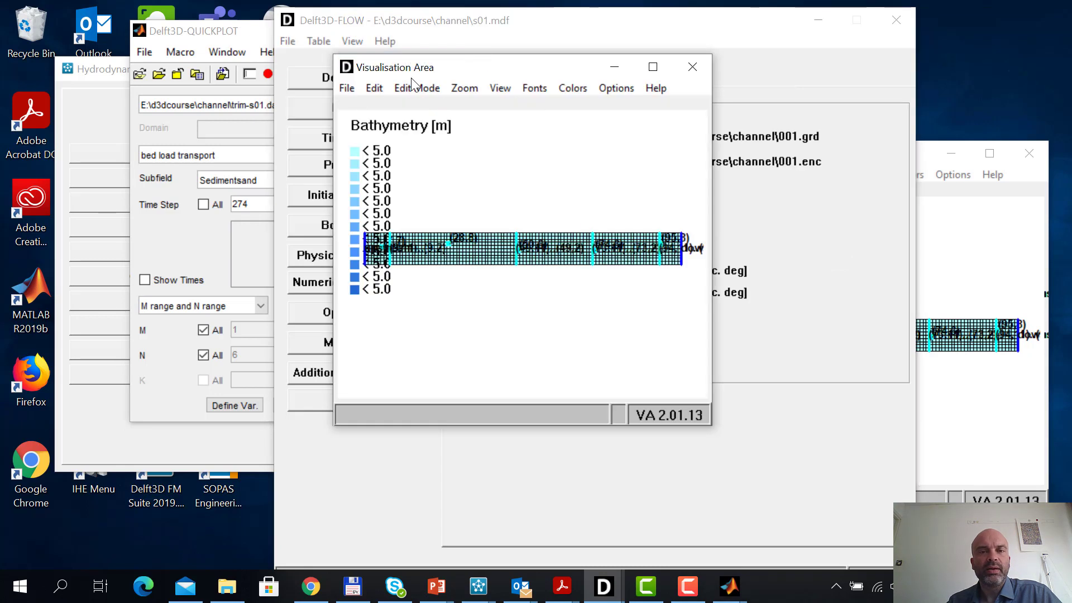
{"action": "left_click", "coordinate": [652, 67]}
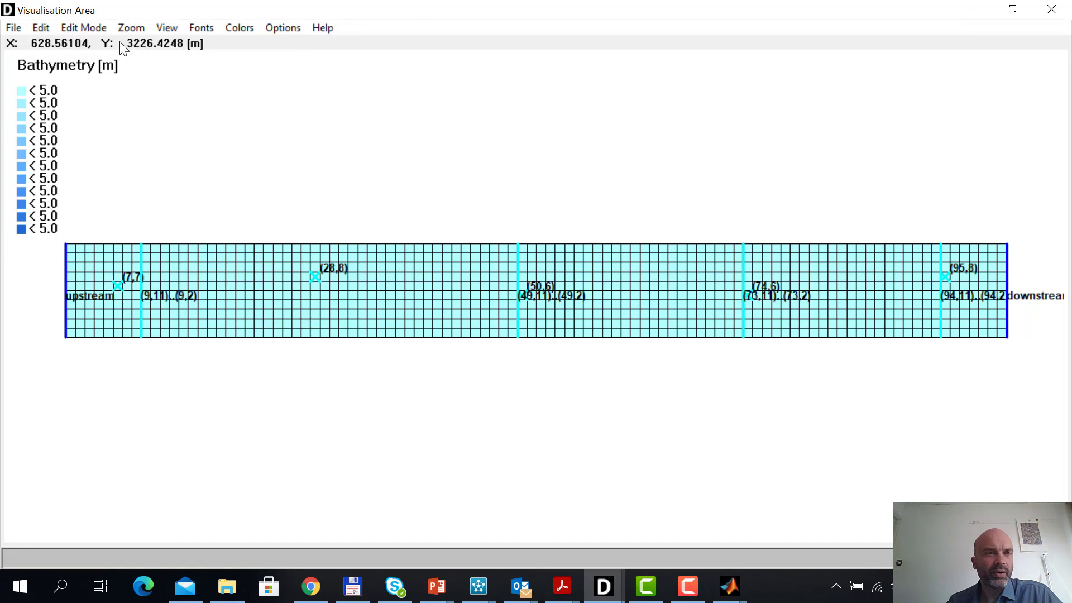
Select thin dams as the feature to edit on the grid and set the edit mode to Add
{"action": "left_click", "coordinate": [97, 28]}
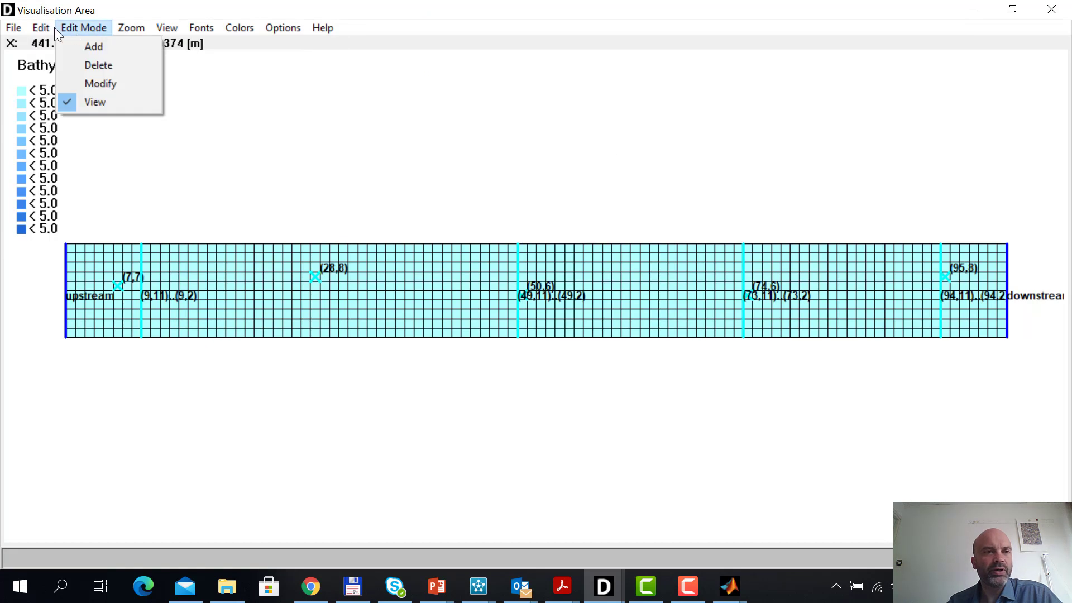
{"action": "mouse_move", "coordinate": [45, 25]}
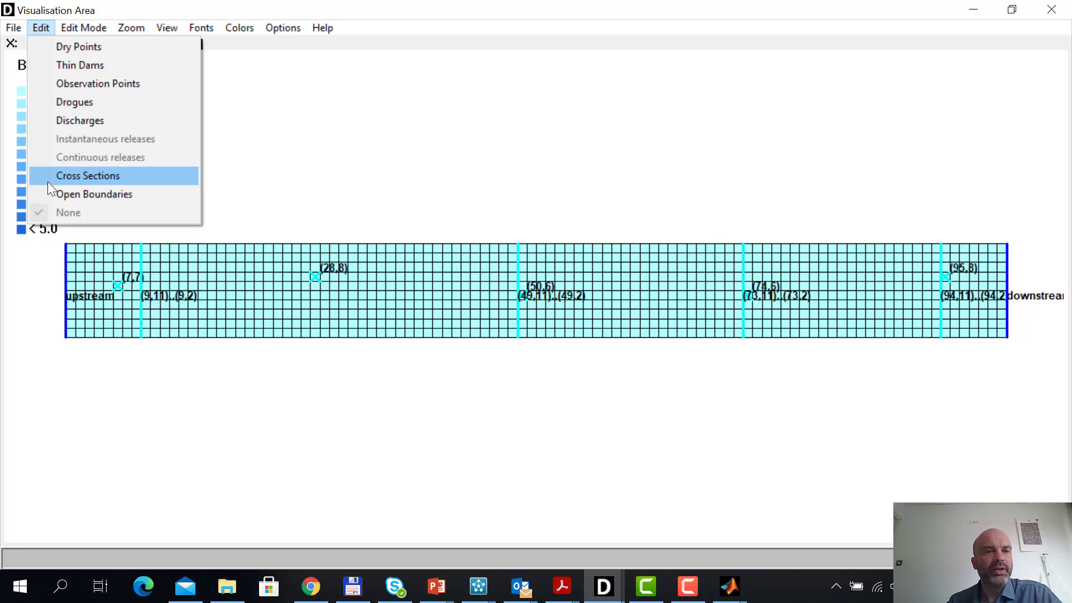
{"action": "left_click", "coordinate": [37, 62]}
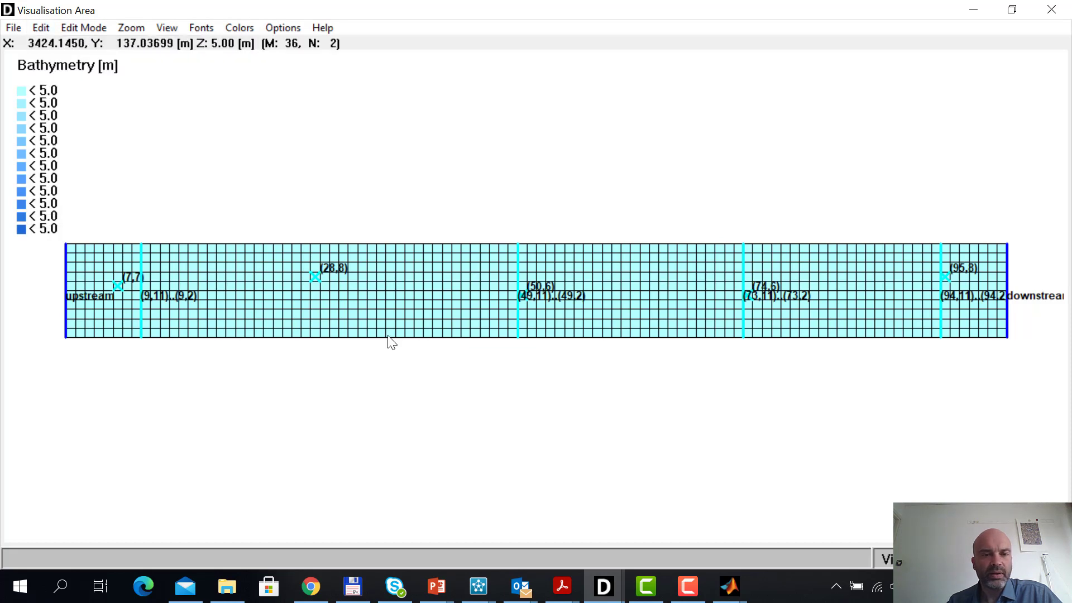
{"action": "left_click", "coordinate": [388, 317]}
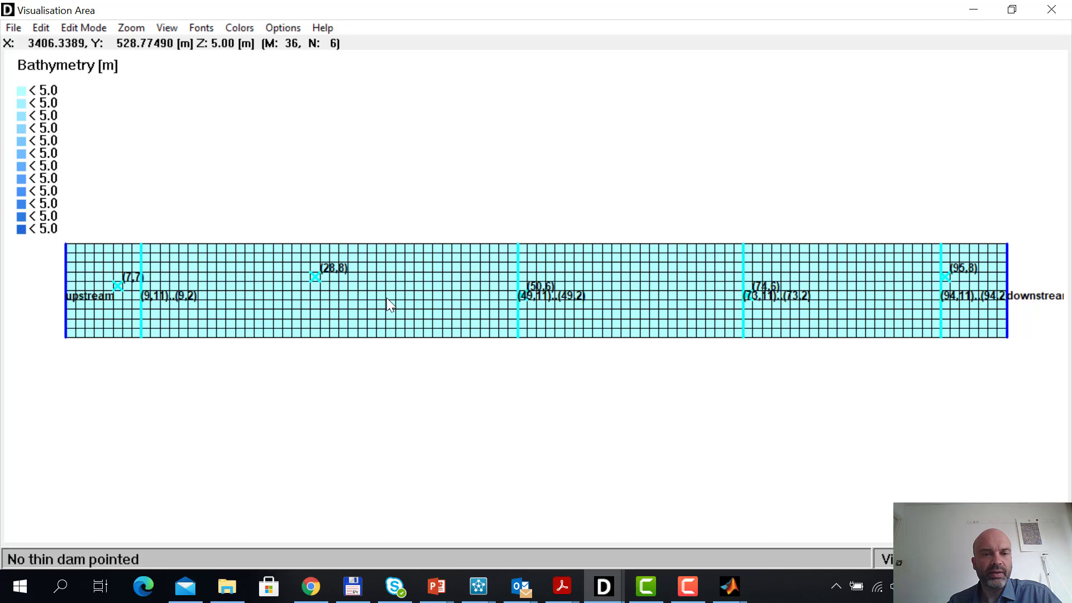
{"action": "left_click", "coordinate": [82, 27]}
{"action": "left_click", "coordinate": [90, 44]}
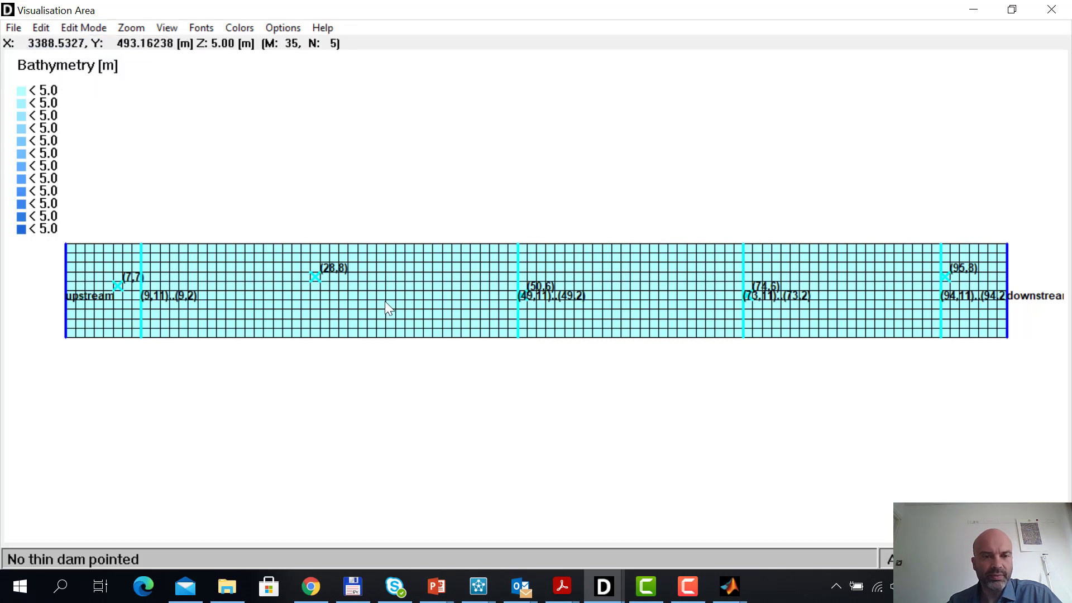
Try to draw a groyne from three V-direction thin dams at M = 35, 36 and 37, each spanning N = 5 to 1
{"action": "left_click_drag", "start_coordinate": [386, 302], "coordinate": [390, 337]}
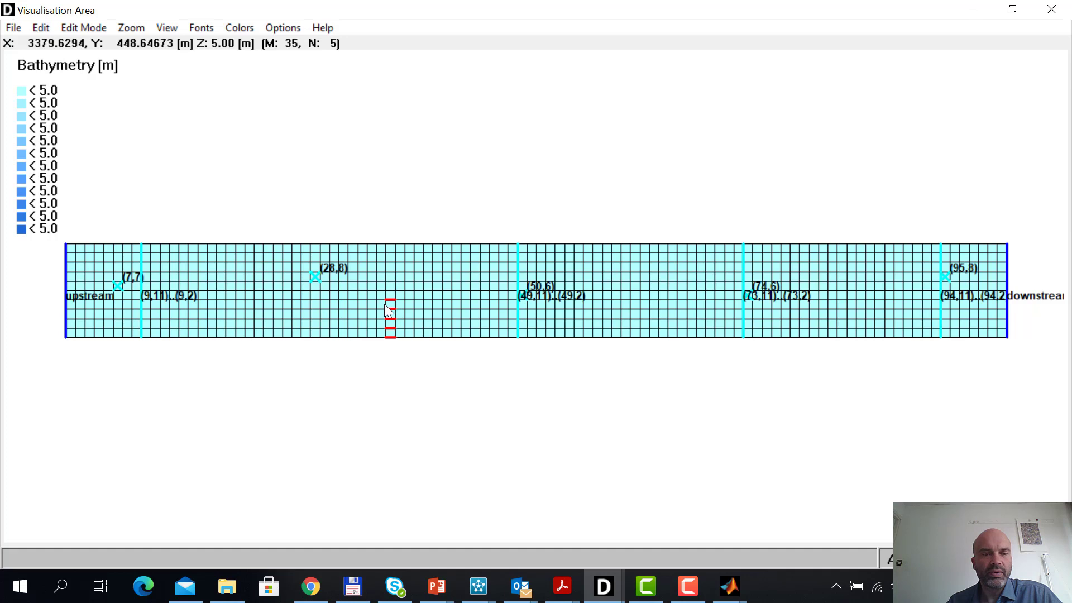
{"action": "left_click_drag", "start_coordinate": [389, 334], "coordinate": [386, 338]}
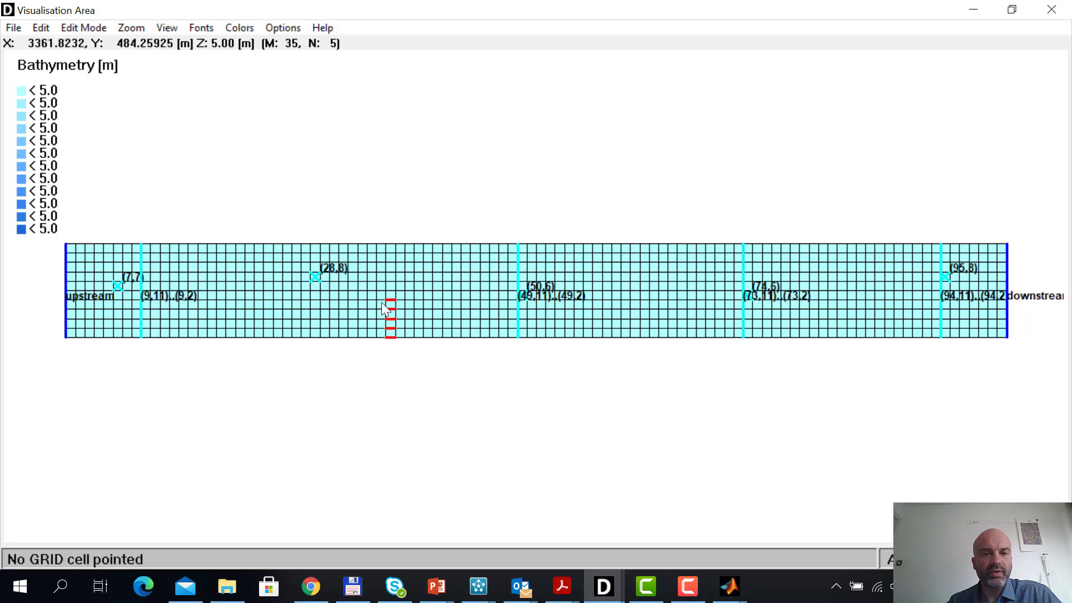
{"action": "left_click", "coordinate": [384, 341]}
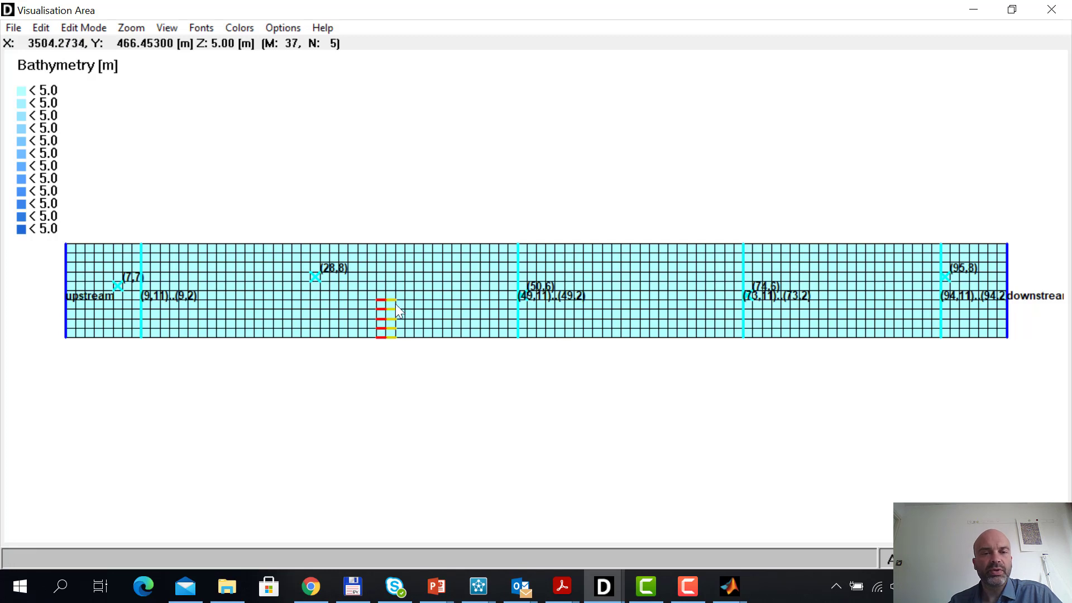
{"action": "left_click_drag", "start_coordinate": [398, 303], "coordinate": [397, 340]}
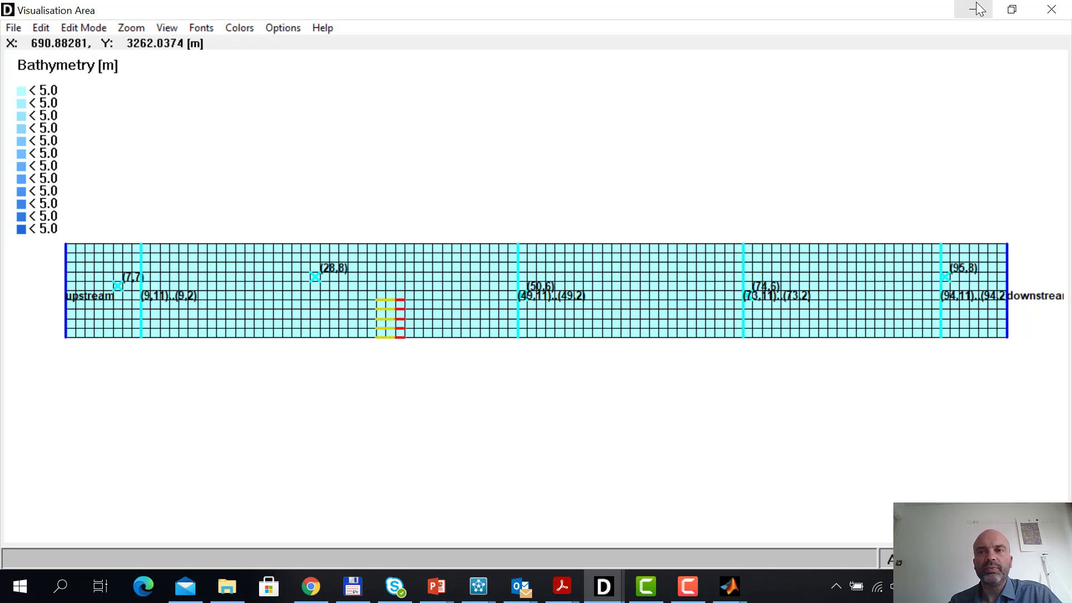
Close the duplicate Visualisation Area and delete all three thin dams from the thin dam list
{"action": "left_click", "coordinate": [1012, 10]}
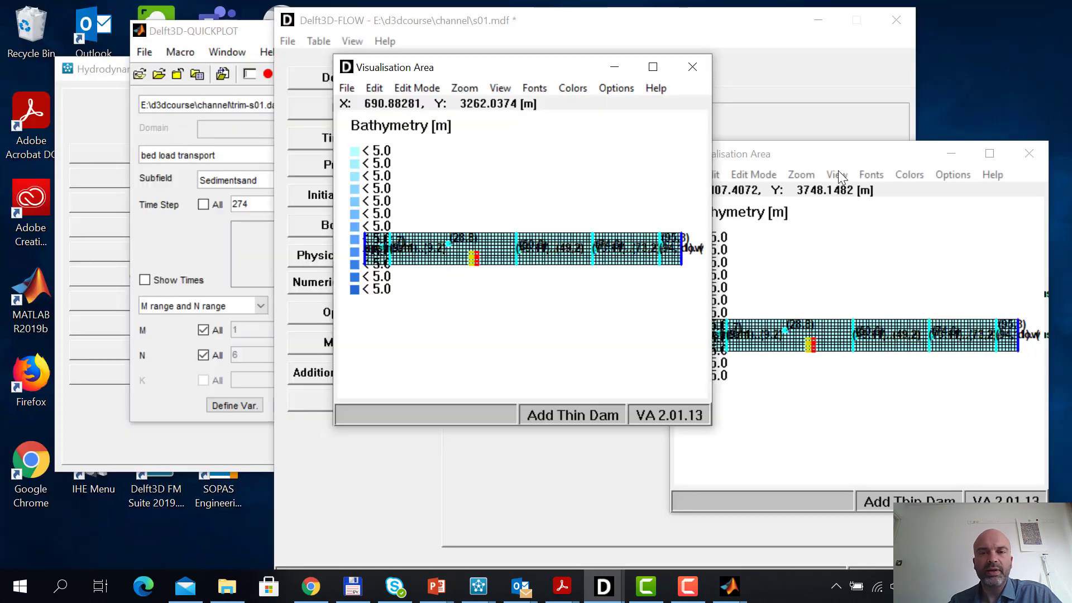
{"action": "left_click", "coordinate": [1029, 154]}
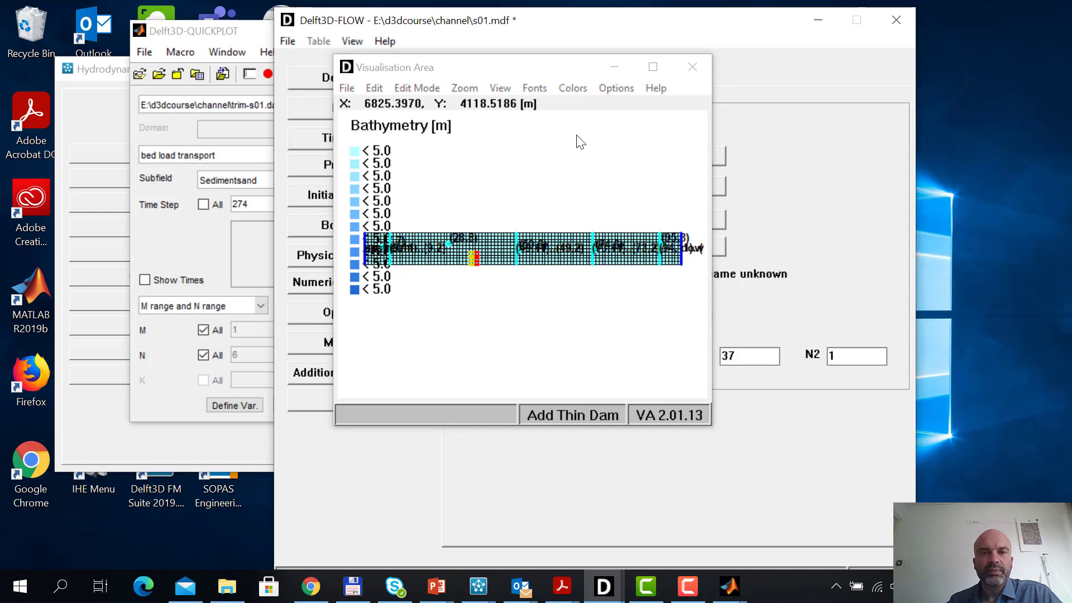
{"action": "left_click_drag", "start_coordinate": [551, 70], "coordinate": [279, 120]}
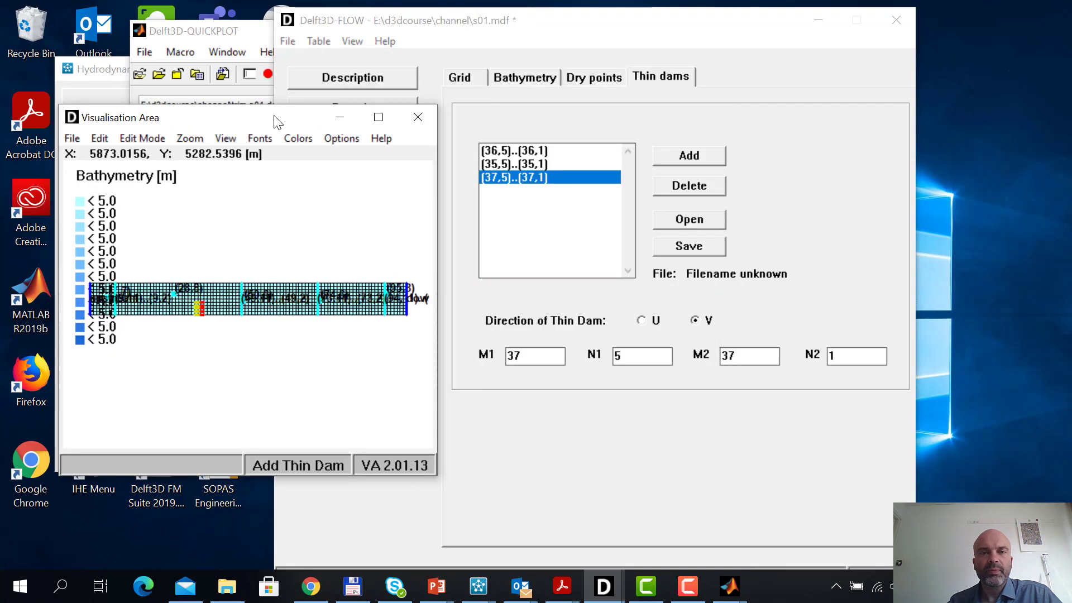
{"action": "left_click", "coordinate": [698, 188]}
{"action": "left_click", "coordinate": [698, 188]}
{"action": "left_click", "coordinate": [698, 188]}
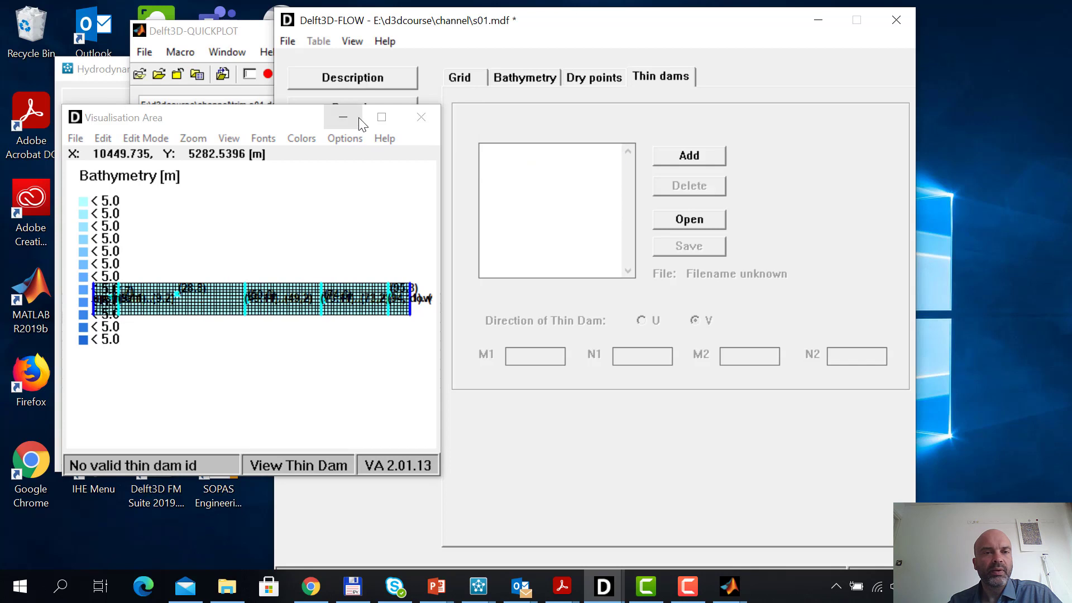
Add a V-direction thin dam (38,5)..(38,1) and single-cell U-direction thin dams at M = 37 for N = 5, 4, 3 and 2
{"action": "left_click", "coordinate": [381, 117]}
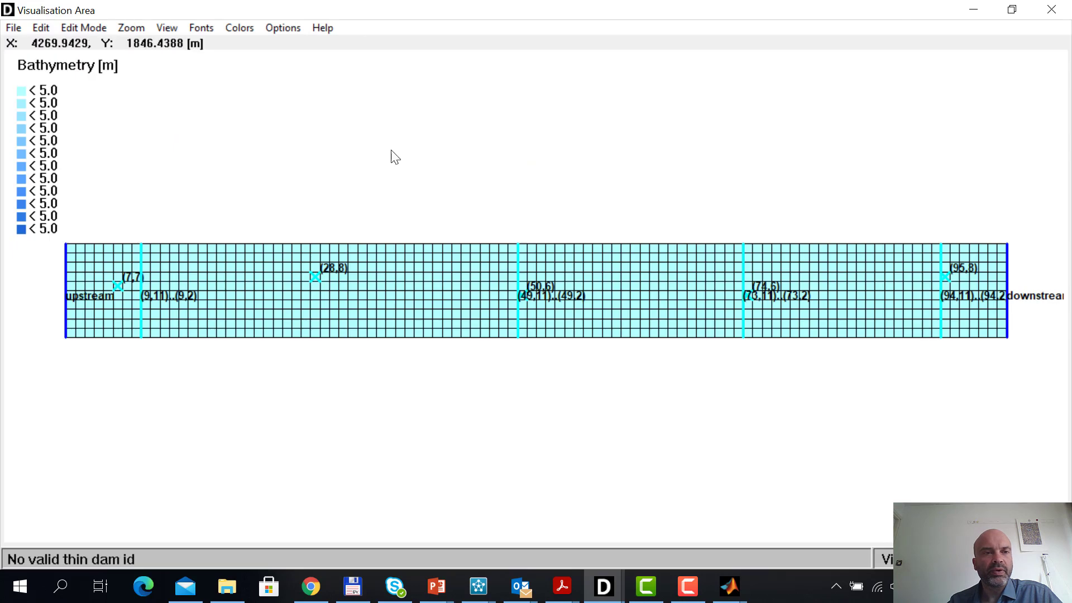
{"action": "left_click", "coordinate": [40, 28]}
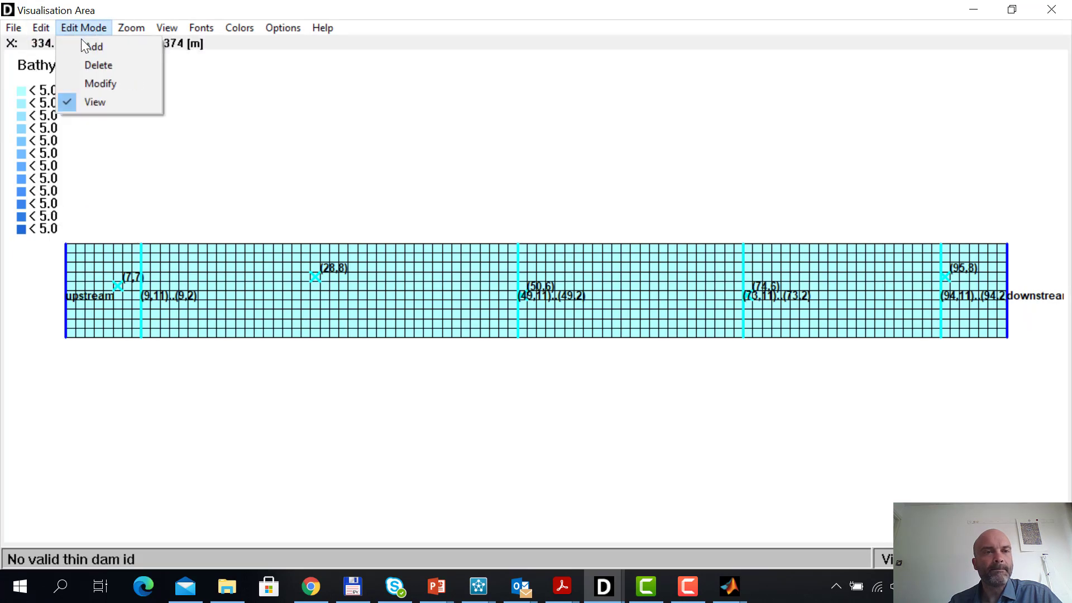
{"action": "left_click", "coordinate": [82, 47]}
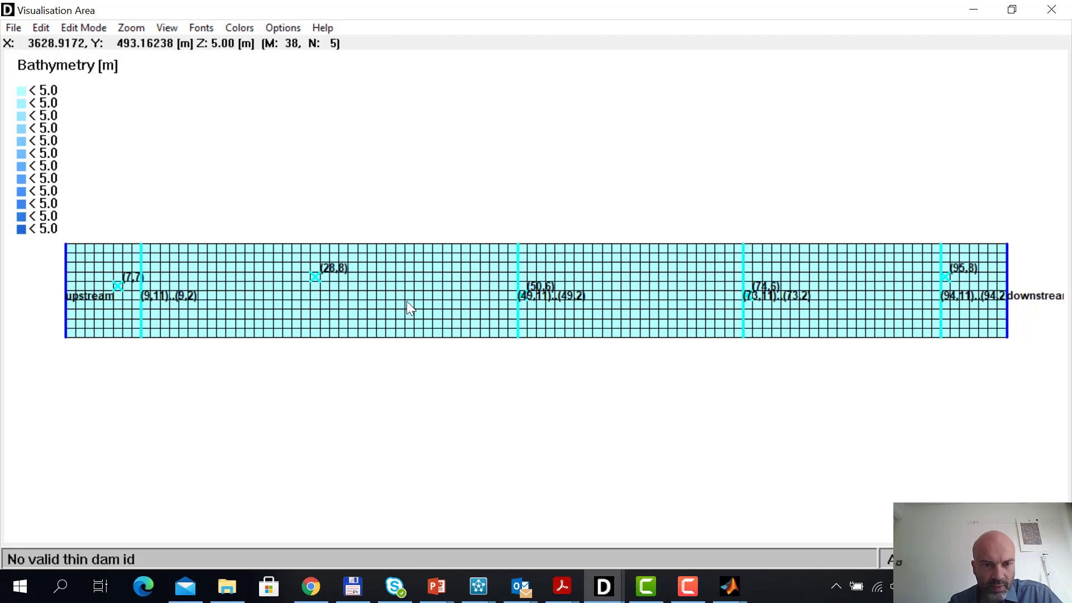
{"action": "left_click", "coordinate": [406, 338]}
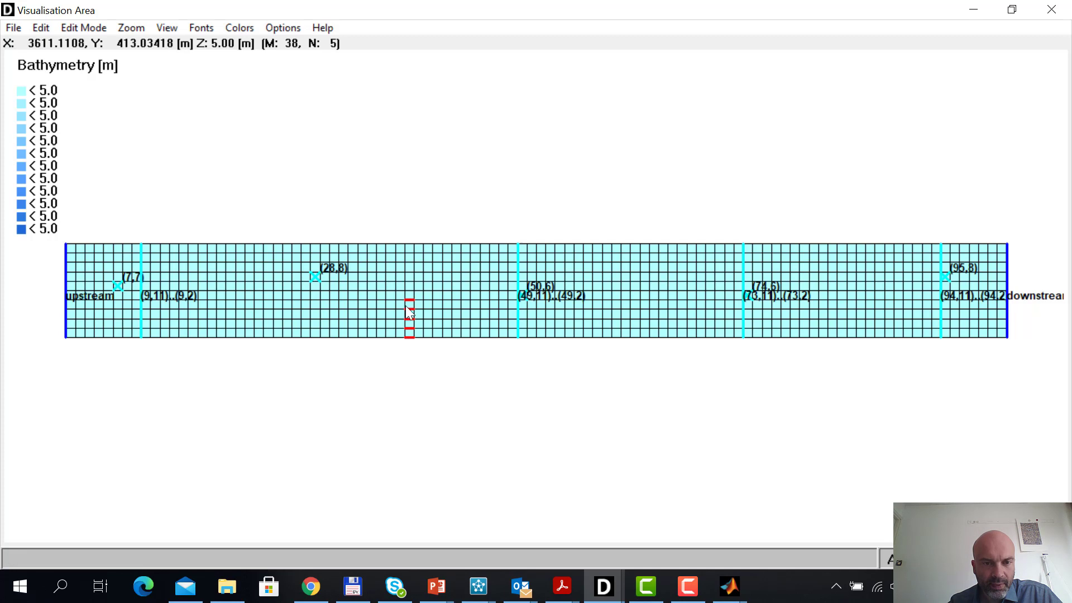
{"action": "left_click_drag", "start_coordinate": [405, 300], "coordinate": [408, 338]}
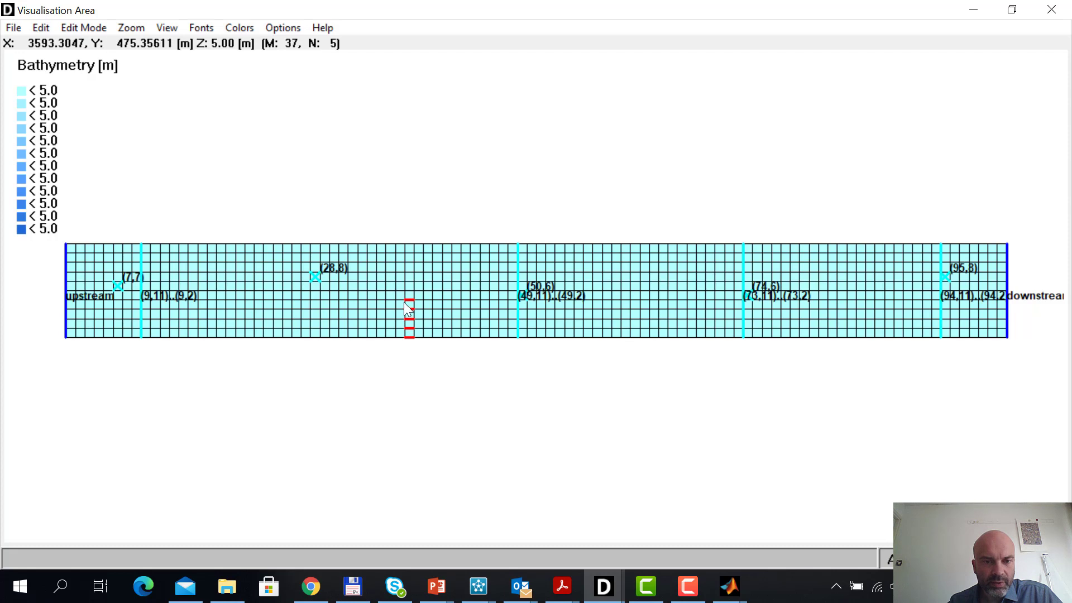
{"action": "left_click", "coordinate": [407, 318]}
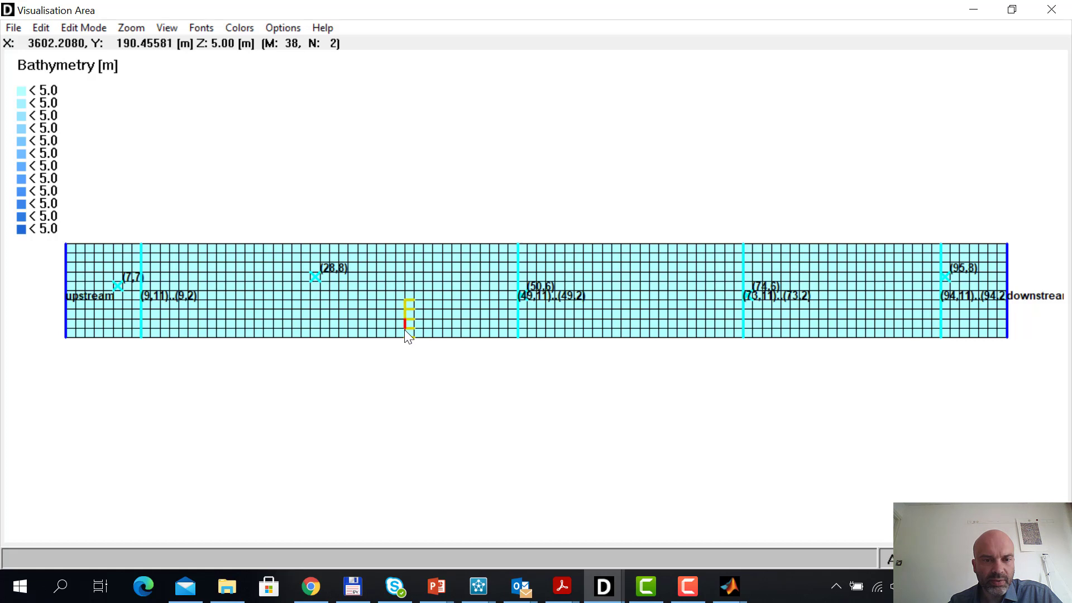
{"action": "left_click", "coordinate": [408, 335]}
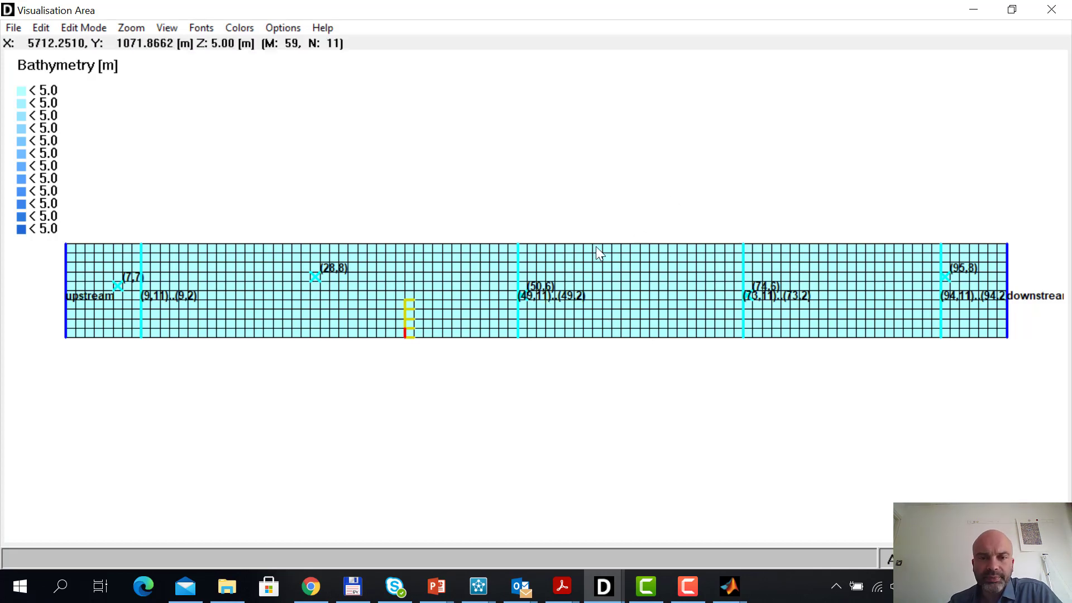
Add a U-direction thin dam (55,11)..(55,9) from the opposite bank and close the Visualisation Area
{"action": "left_click_drag", "start_coordinate": [575, 243], "coordinate": [575, 270]}
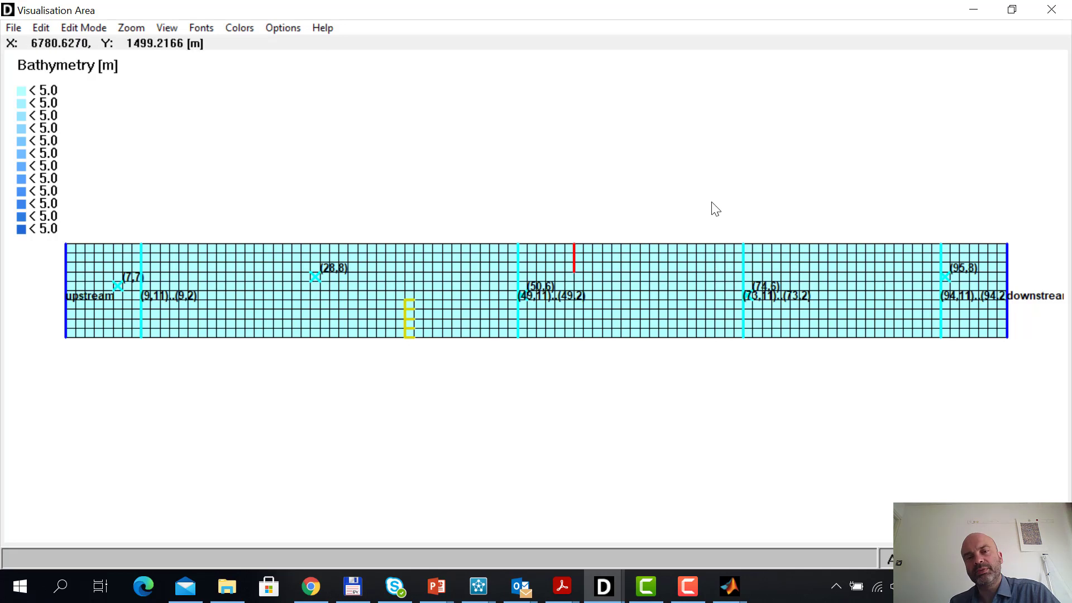
{"action": "left_click", "coordinate": [1053, 11]}
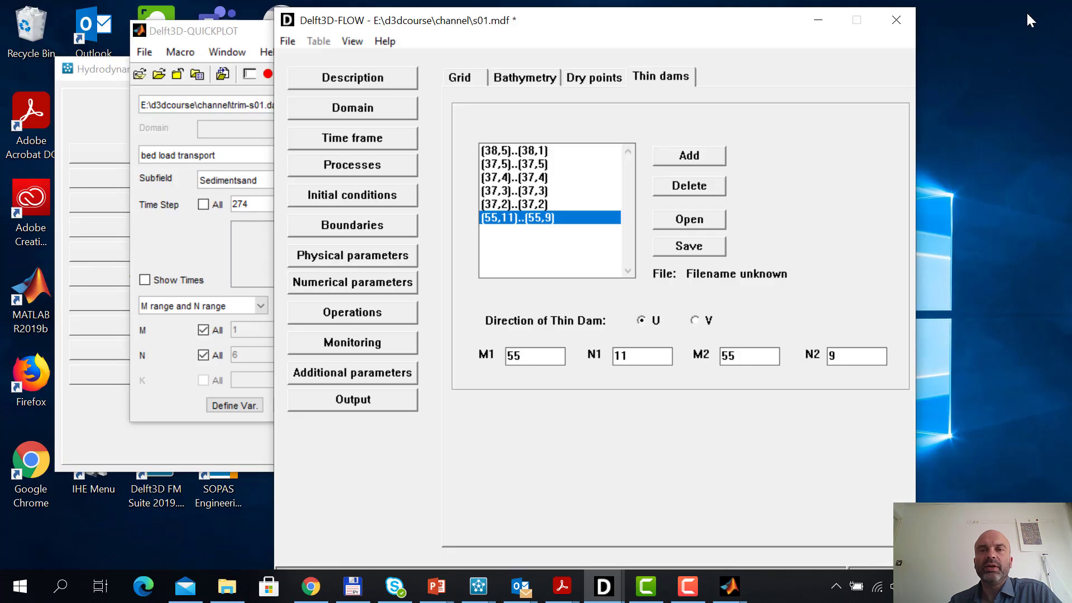
Start saving the whole scenario under a new name, storing the boundary definitions, time-series flow conditions and transport conditions as s02
{"action": "left_click", "coordinate": [291, 40]}
{"action": "left_click", "coordinate": [317, 164]}
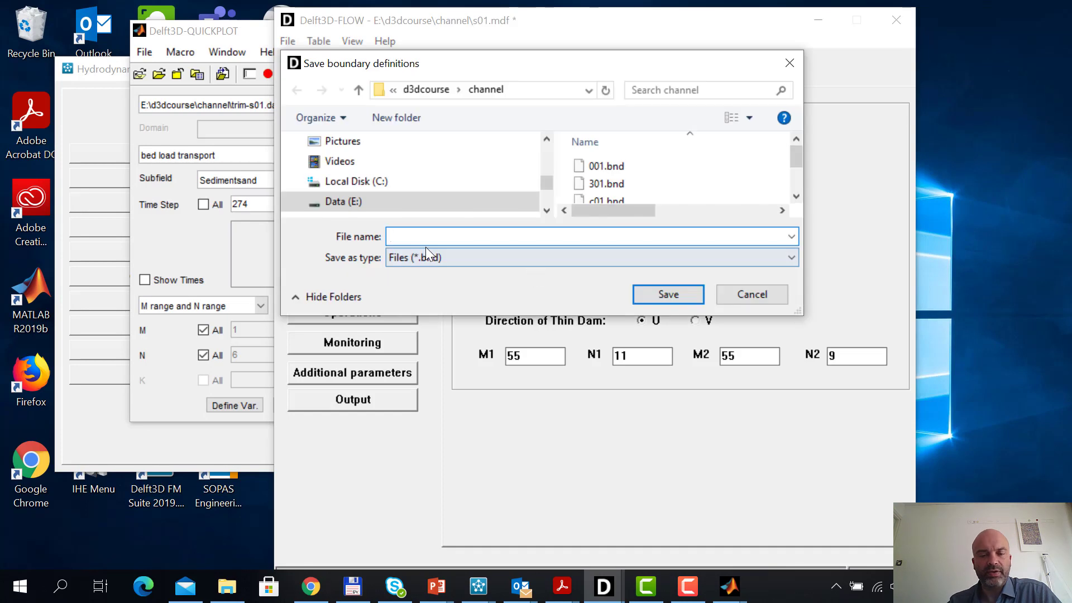
{"action": "type", "text": "s02"}
{"action": "key", "text": "Return"}
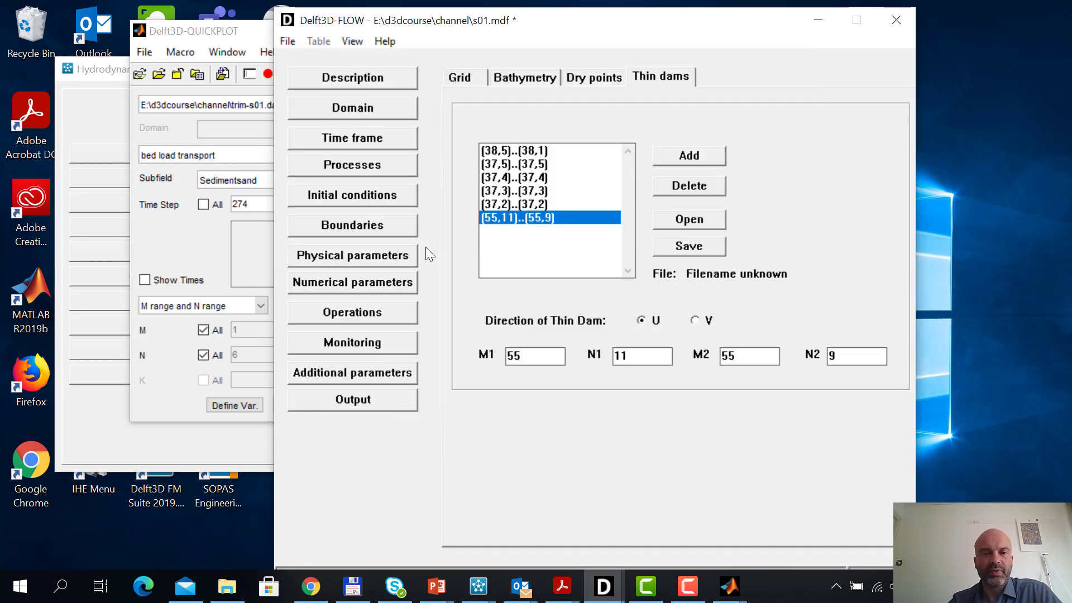
{"action": "type", "text": "s02"}
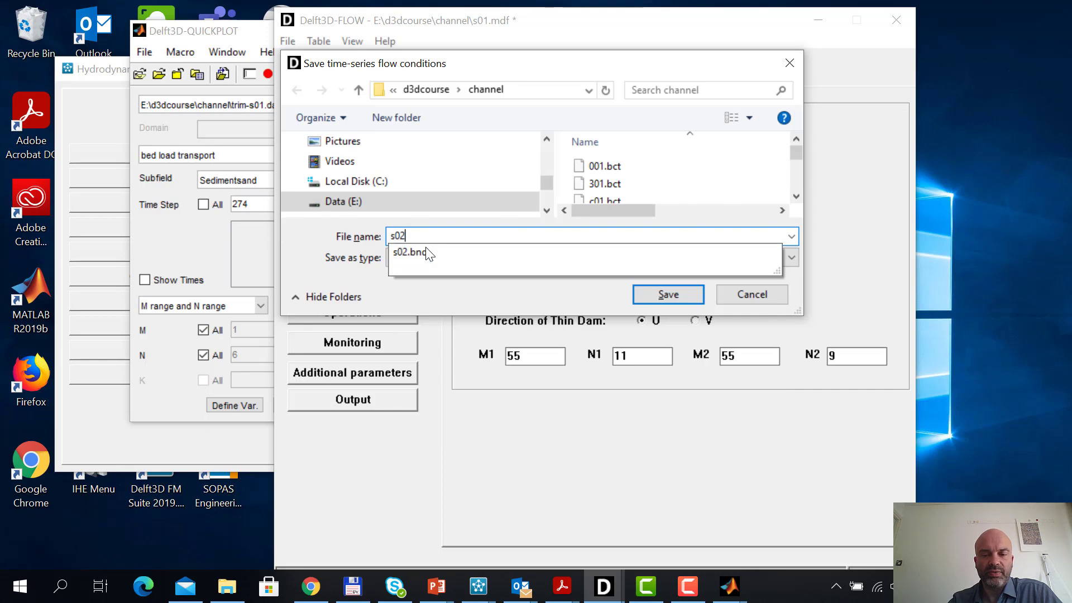
{"action": "key", "text": "Return"}
{"action": "type", "text": "s02"}
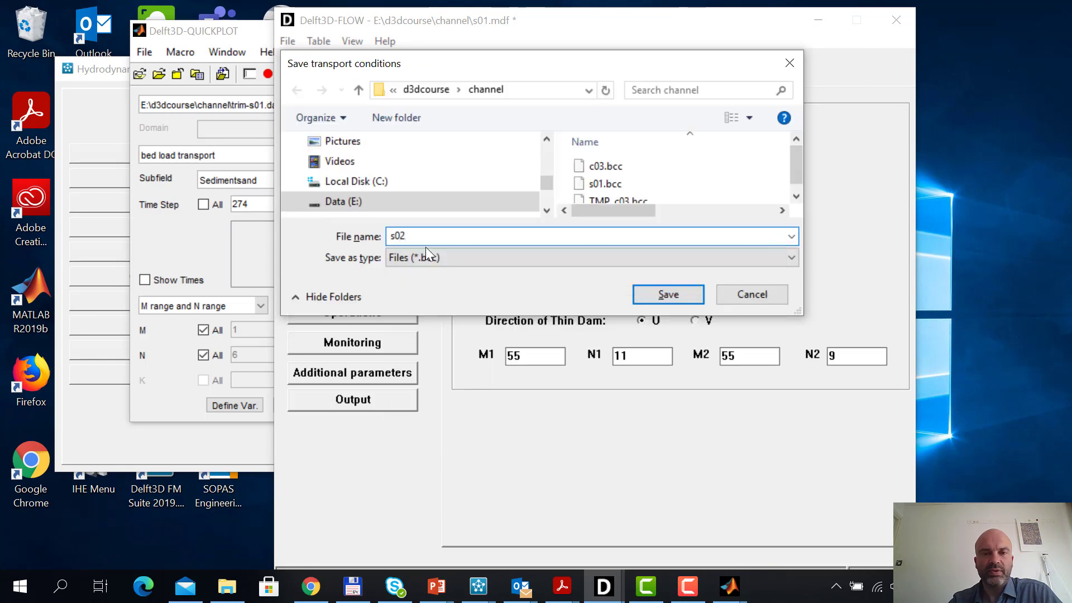
{"action": "key", "text": "Return"}
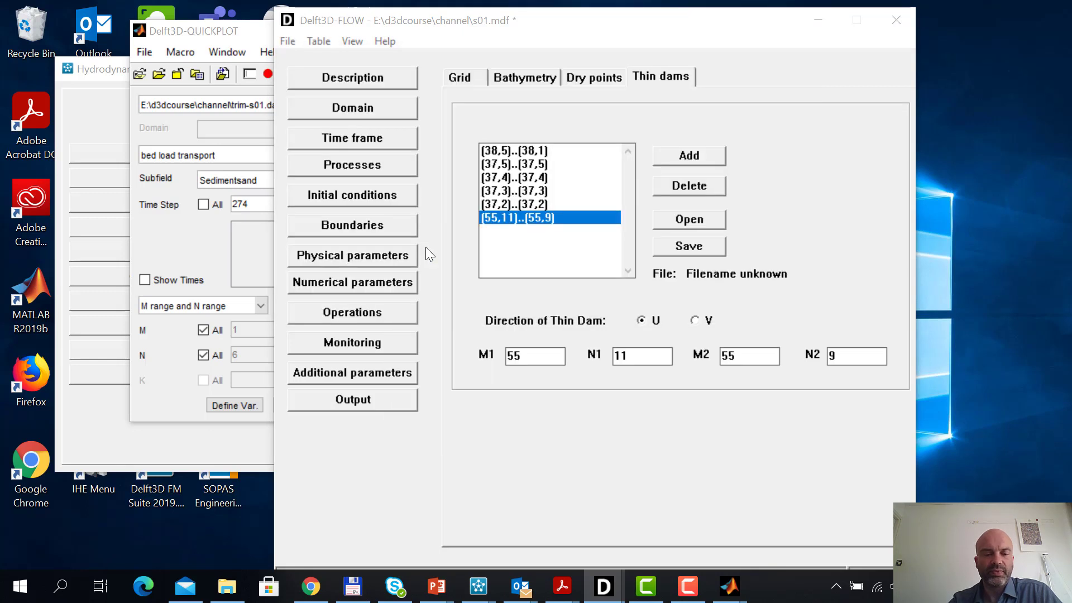
Save the cross-sections, thin dams and observation points as s02 in the channel folder
{"action": "type", "text": "s02"}
{"action": "key", "text": "Return"}
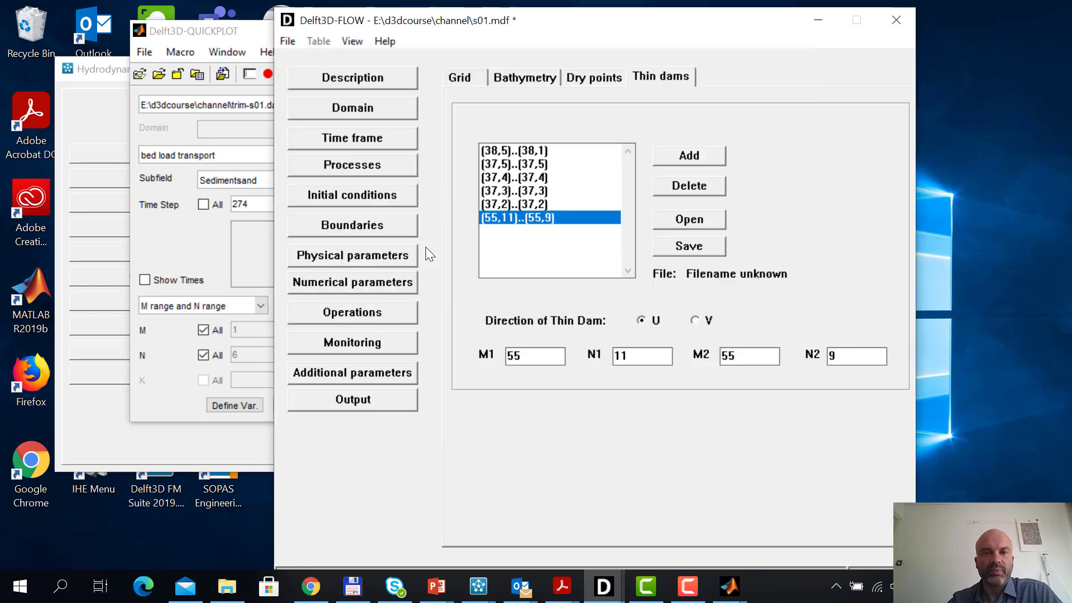
{"action": "type", "text": "s02"}
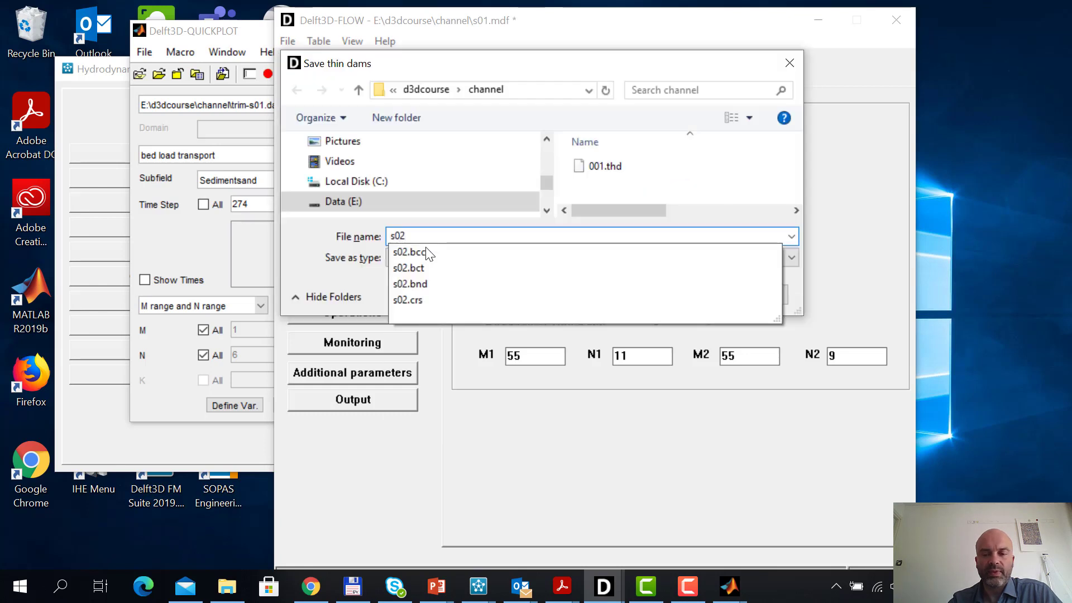
{"action": "key", "text": "Return"}
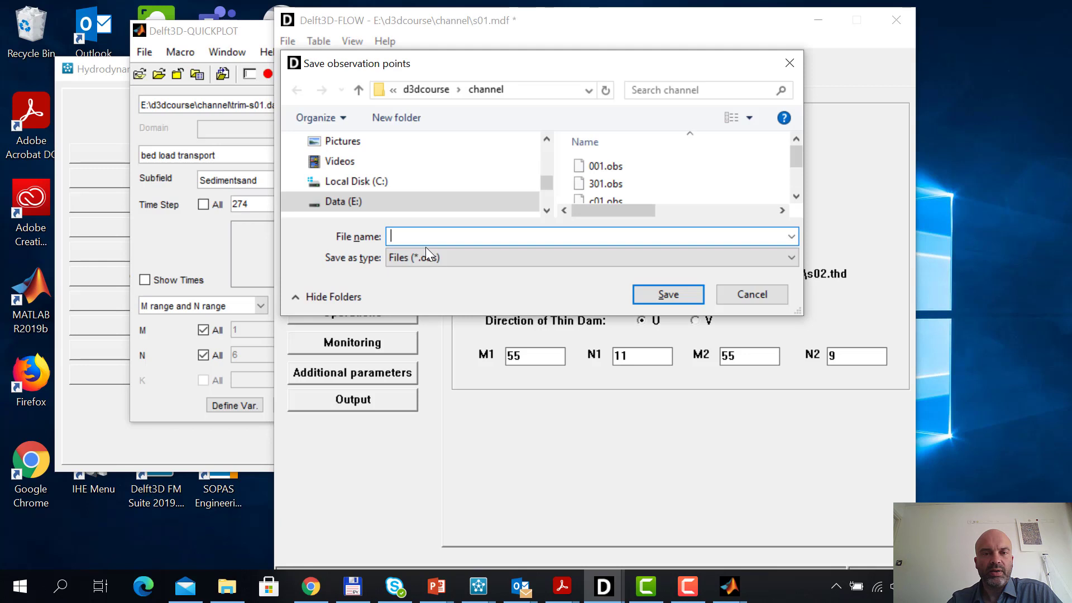
{"action": "type", "text": "s02"}
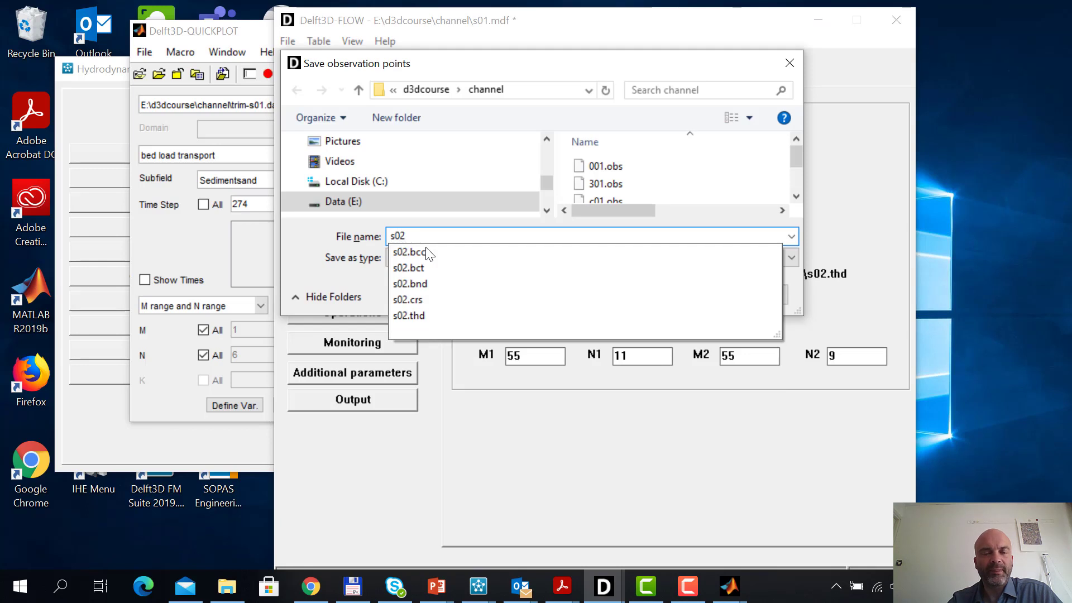
{"action": "key", "text": "Return"}
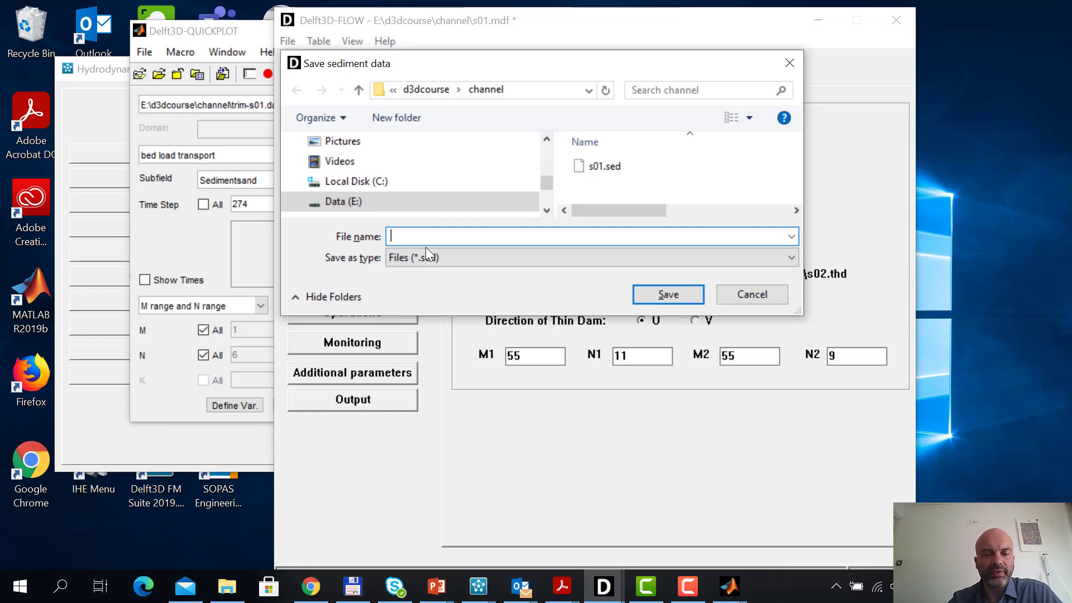
Save the sediment data, morphological data and Master Definition file as s02
{"action": "type", "text": "s02"}
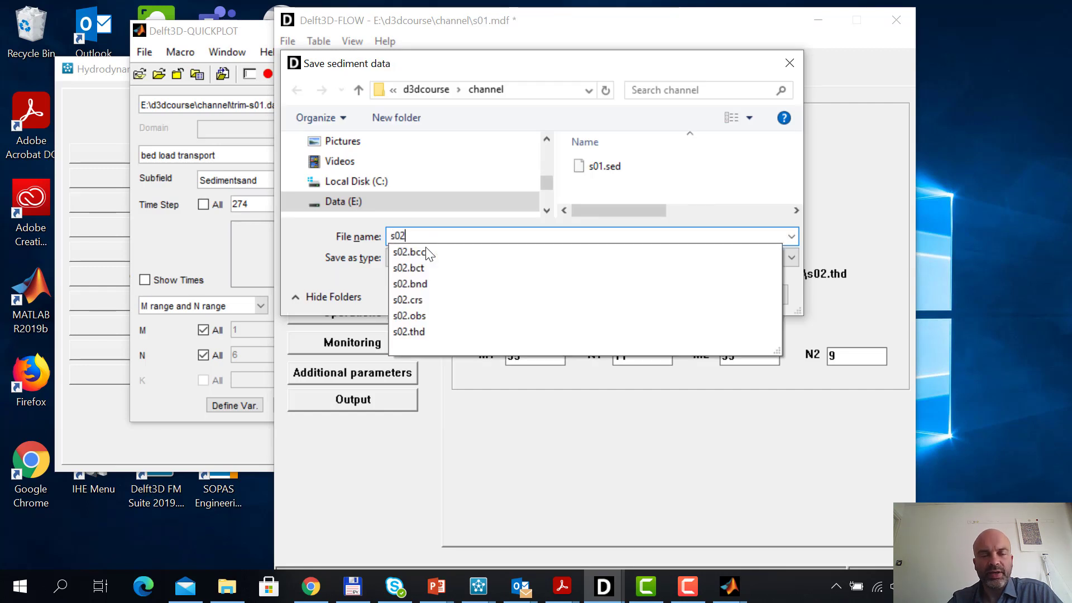
{"action": "key", "text": "Return"}
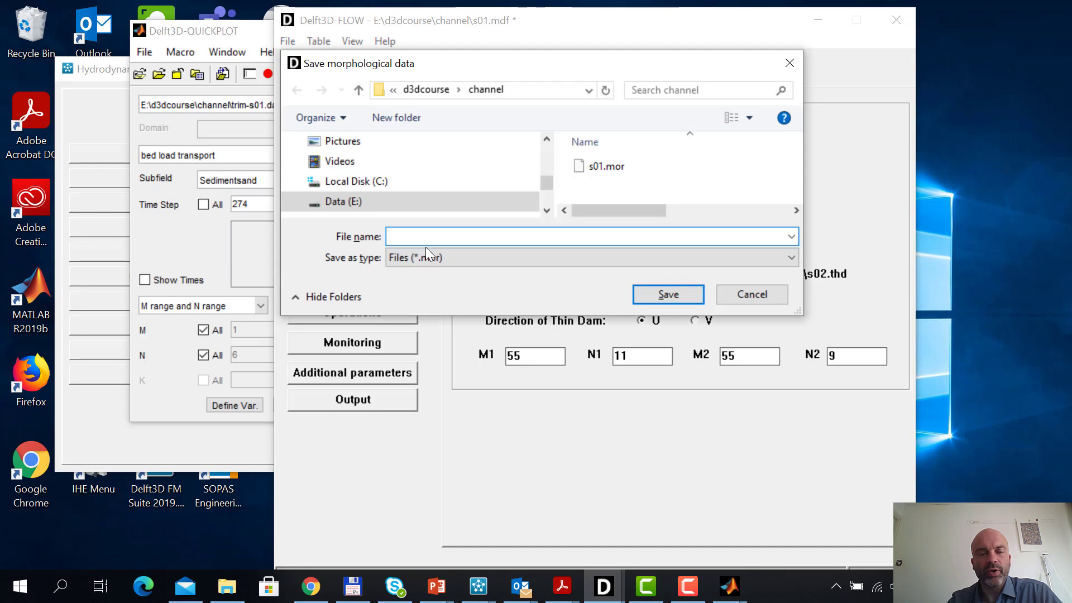
{"action": "type", "text": "s02"}
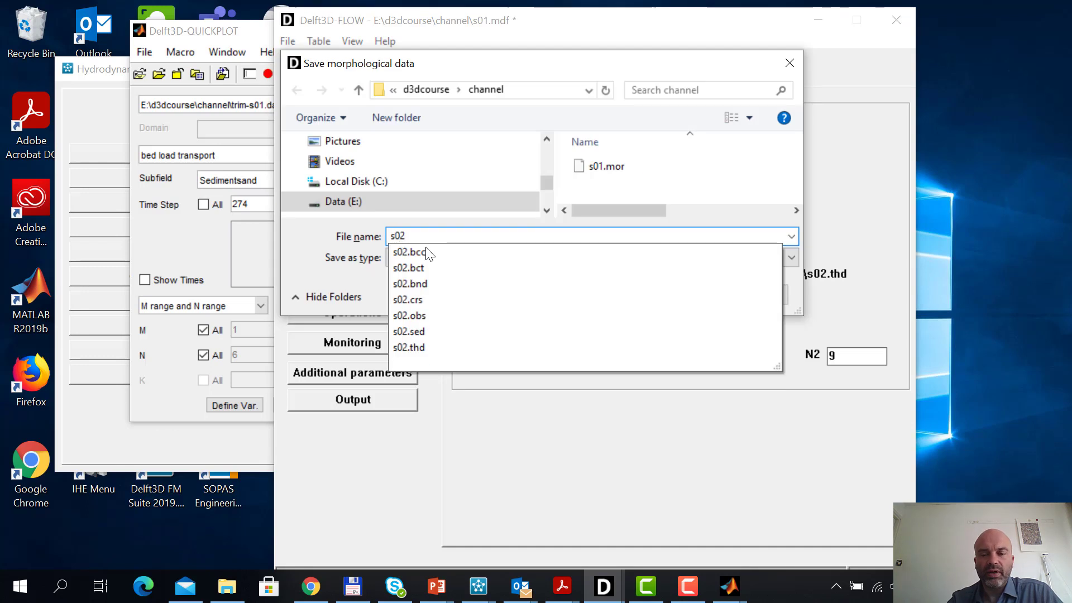
{"action": "key", "text": "Return"}
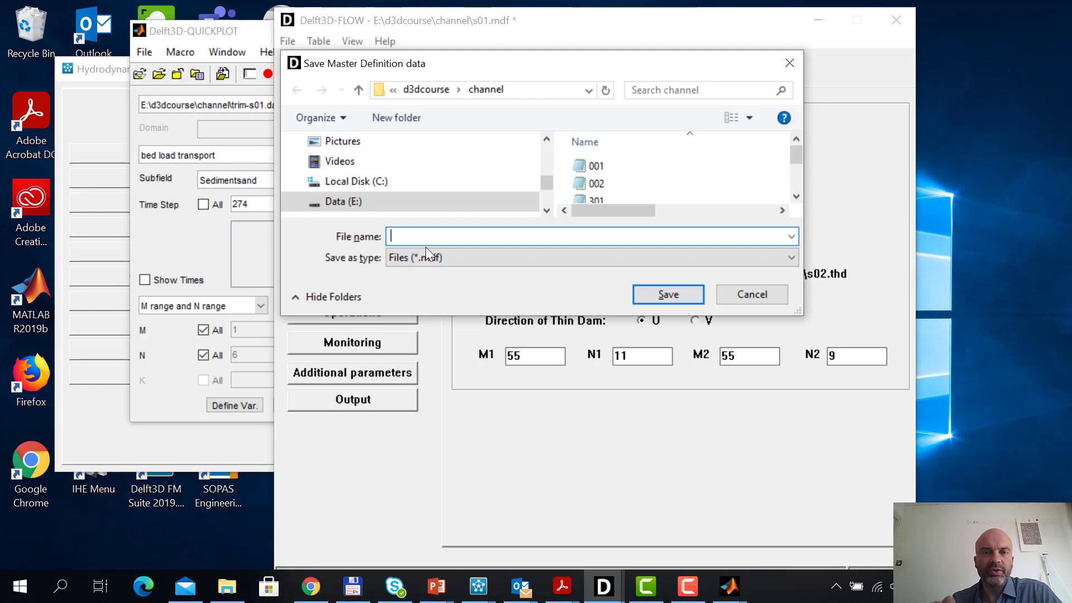
{"action": "type", "text": "s02"}
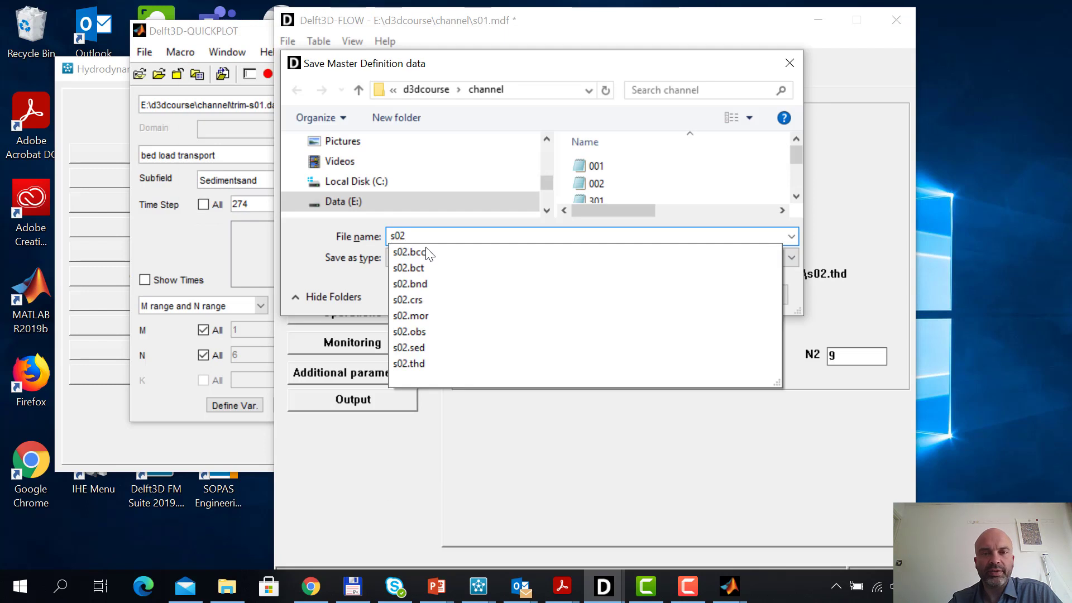
{"action": "key", "text": "Return"}
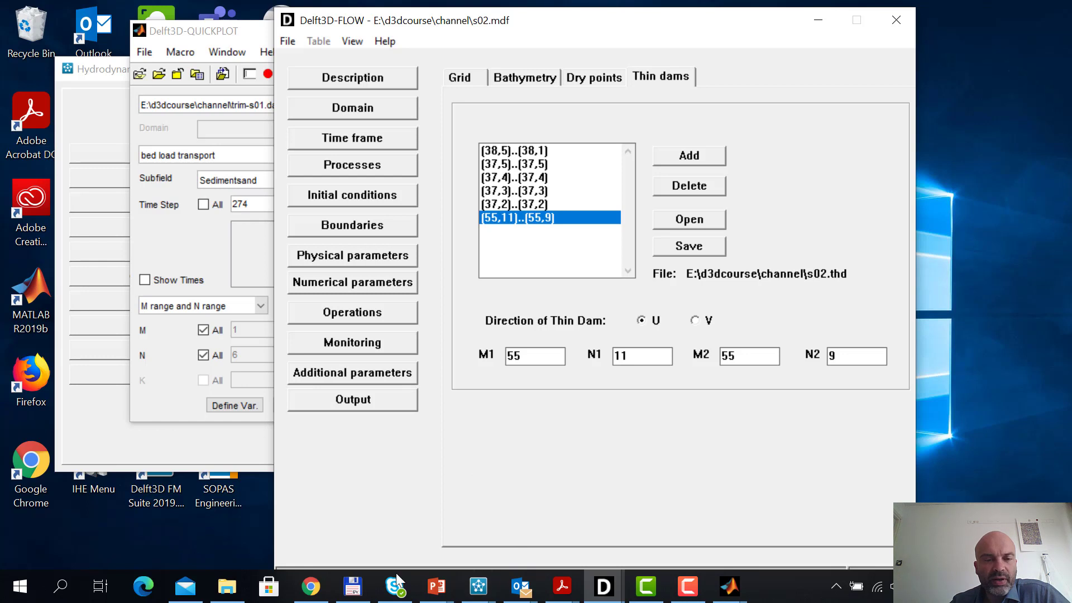
Switch to Total Commander, edit s02.mor to set the transverse bed gradient factor AlfaBn to 50., and save the file
{"action": "left_click", "coordinate": [353, 587]}
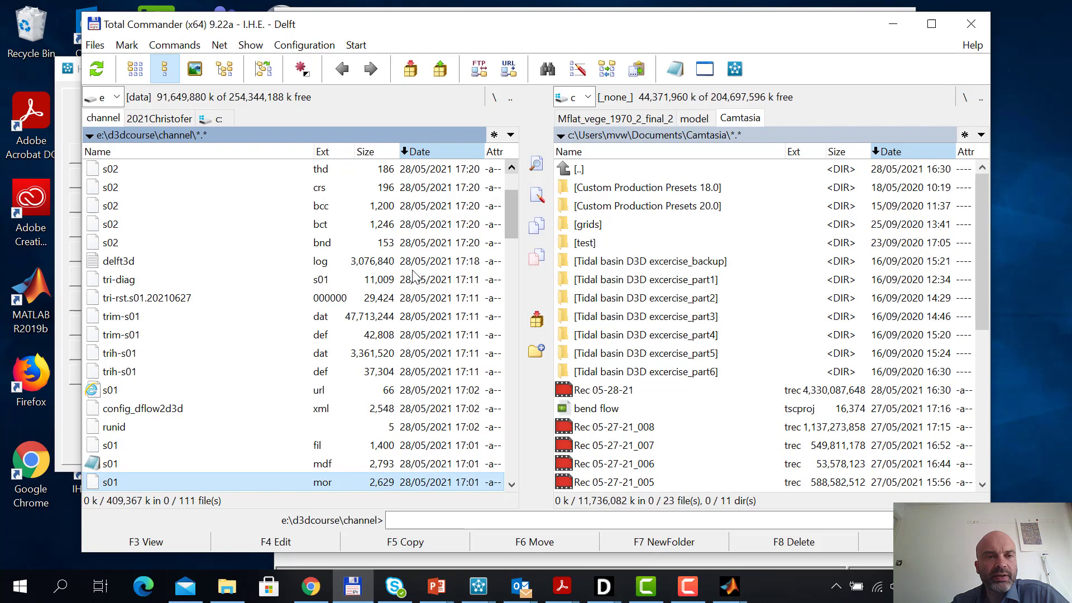
{"action": "scroll", "coordinate": [513, 229], "scroll_direction": "up", "scroll_amount": 2}
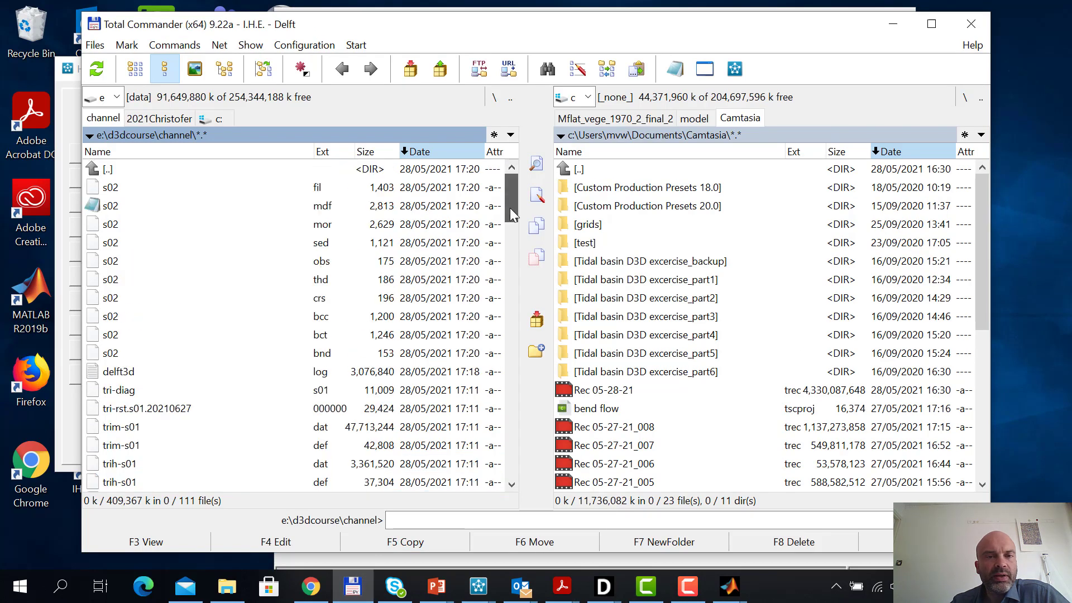
{"action": "left_click", "coordinate": [334, 229]}
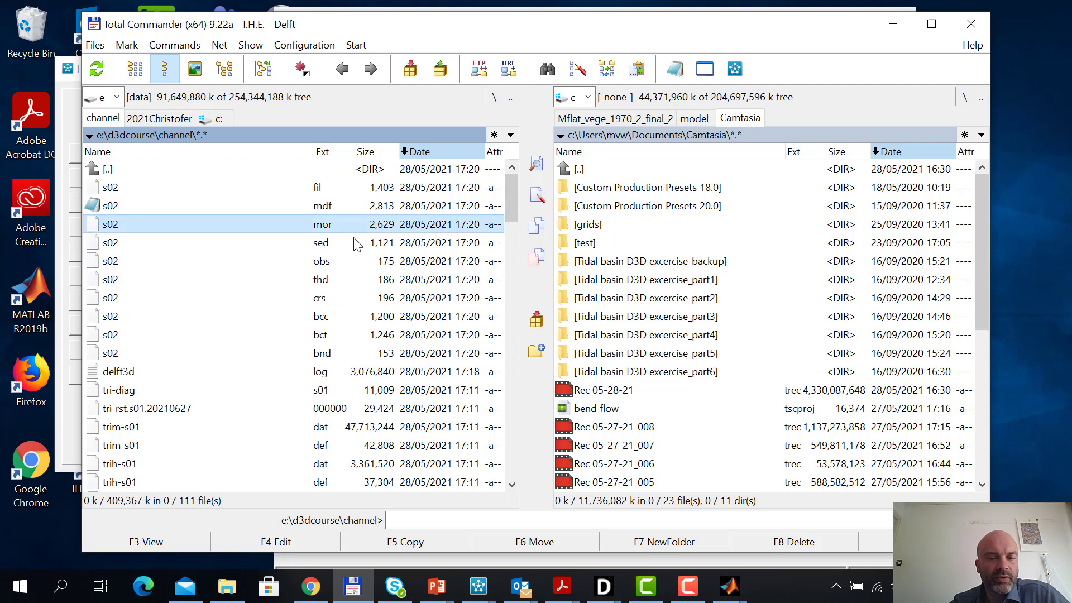
{"action": "key", "text": "F4"}
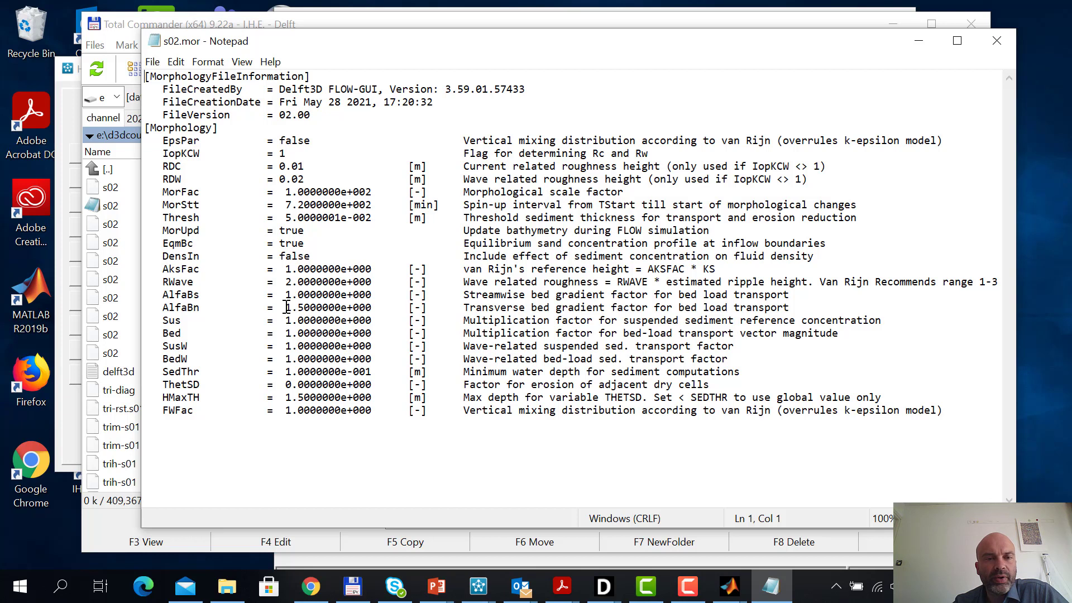
{"action": "left_click_drag", "start_coordinate": [286, 307], "coordinate": [372, 307]}
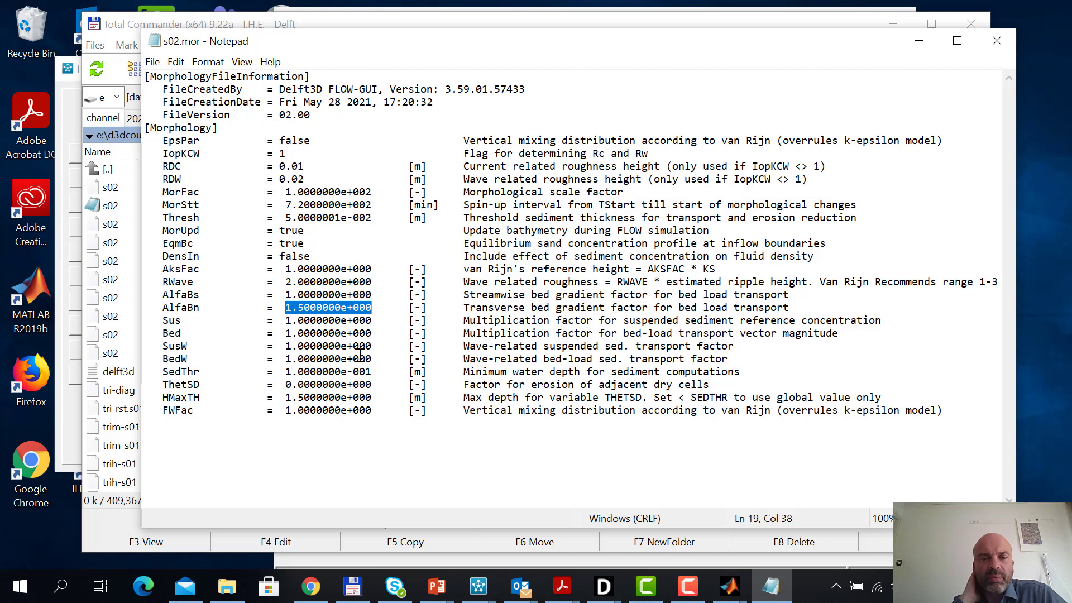
{"action": "type", "text": "5"}
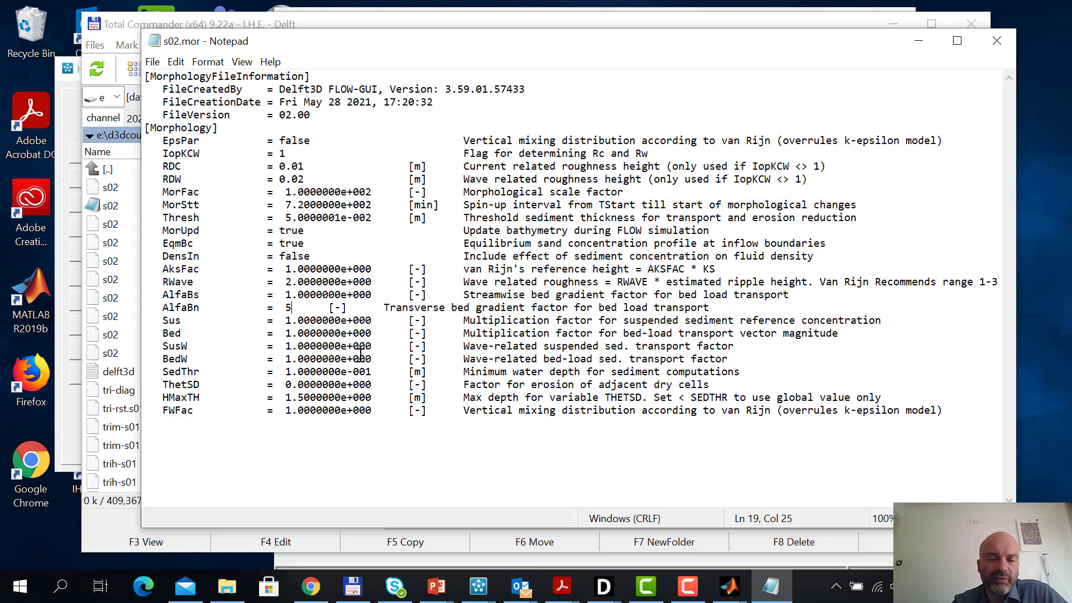
{"action": "type", "text": "0."}
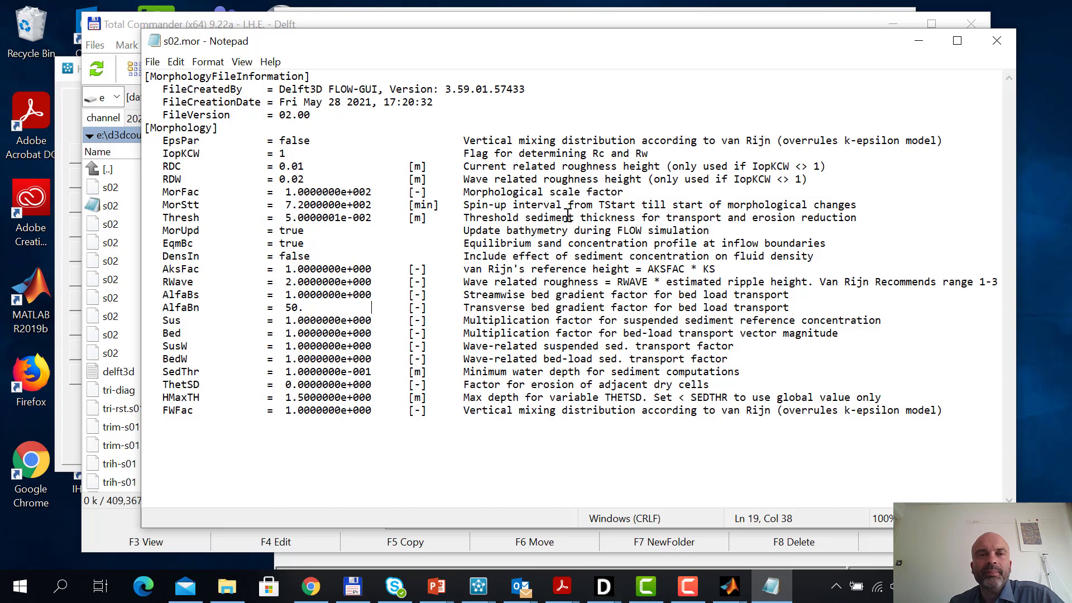
{"action": "left_click", "coordinate": [997, 42]}
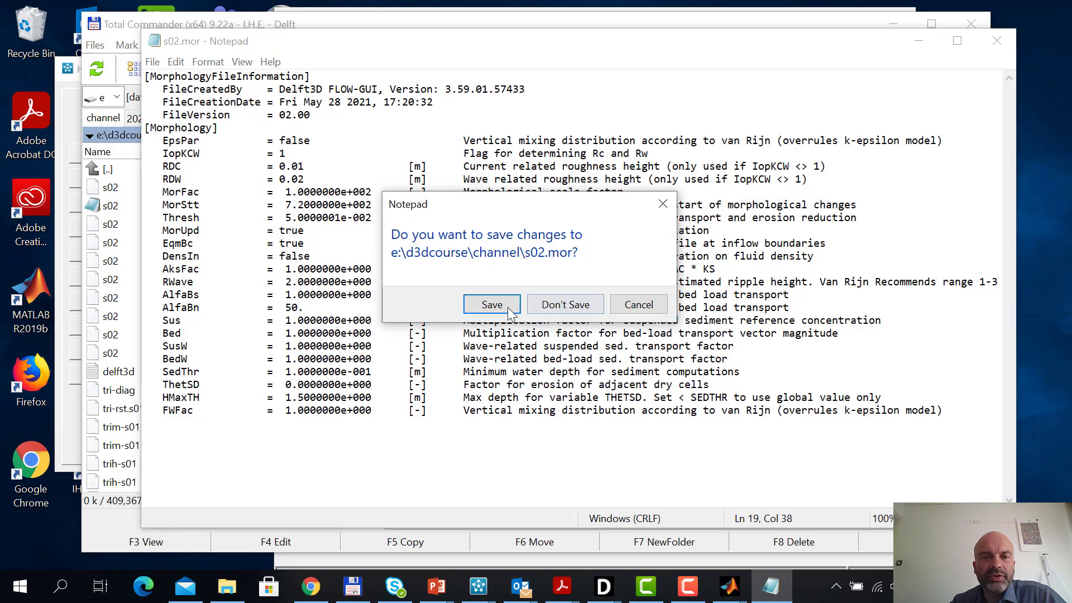
{"action": "left_click", "coordinate": [491, 305]}
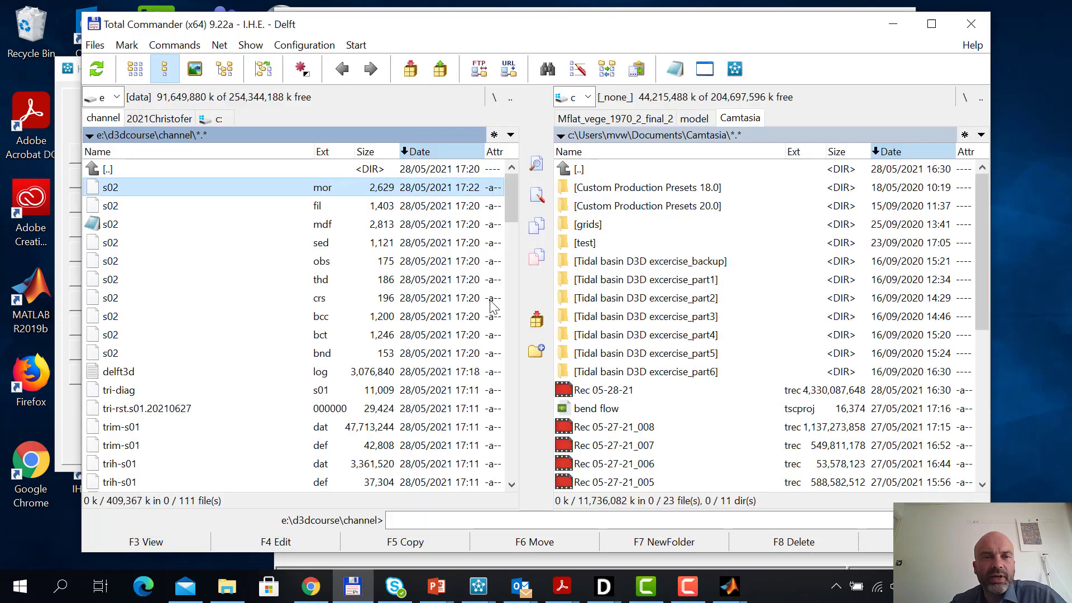
{"action": "left_click", "coordinate": [893, 24]}
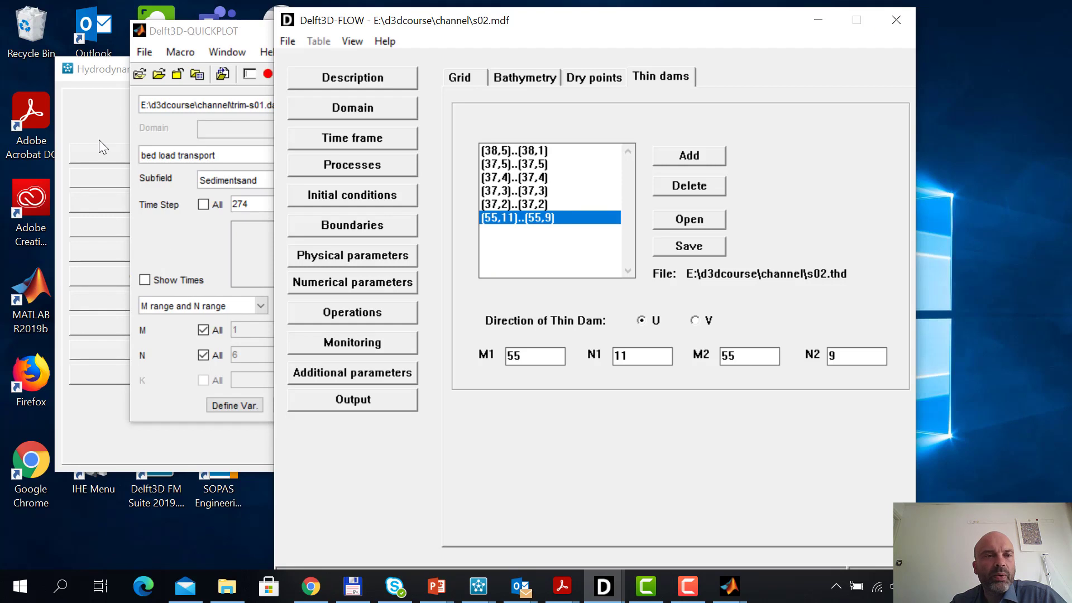
Start the single-domain FLOW simulation from the Hydrodynamics window with s02.mdf as the input file
{"action": "left_click", "coordinate": [109, 112]}
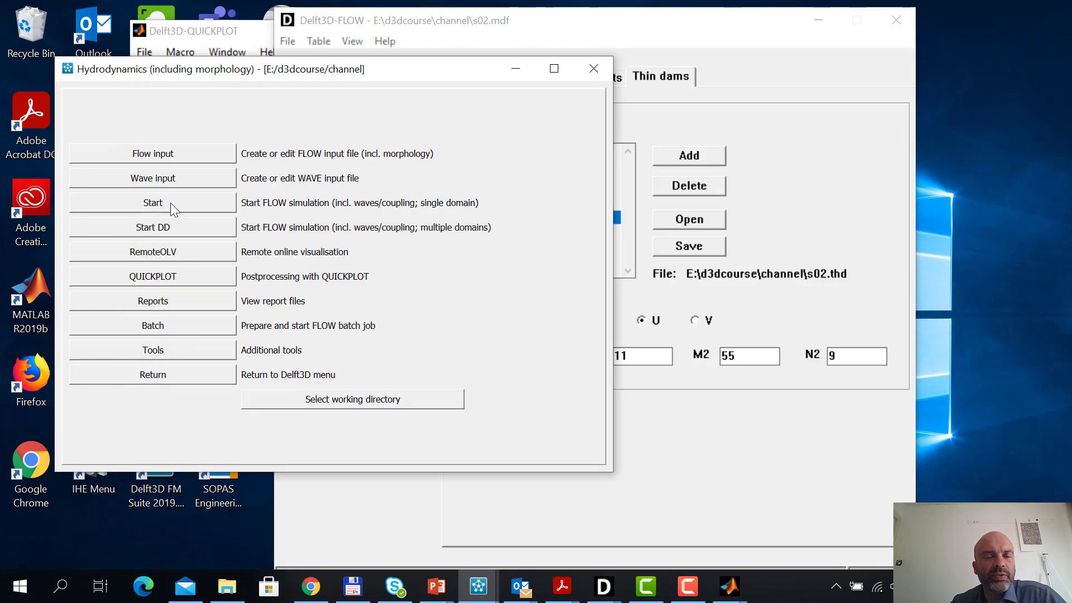
{"action": "left_click", "coordinate": [170, 203]}
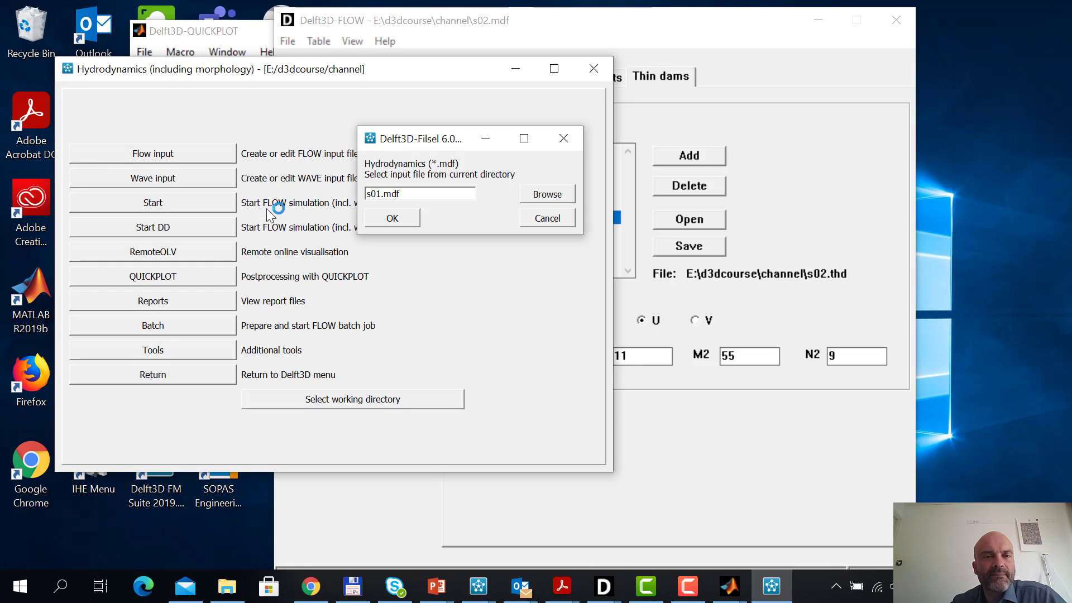
{"action": "left_click", "coordinate": [539, 198]}
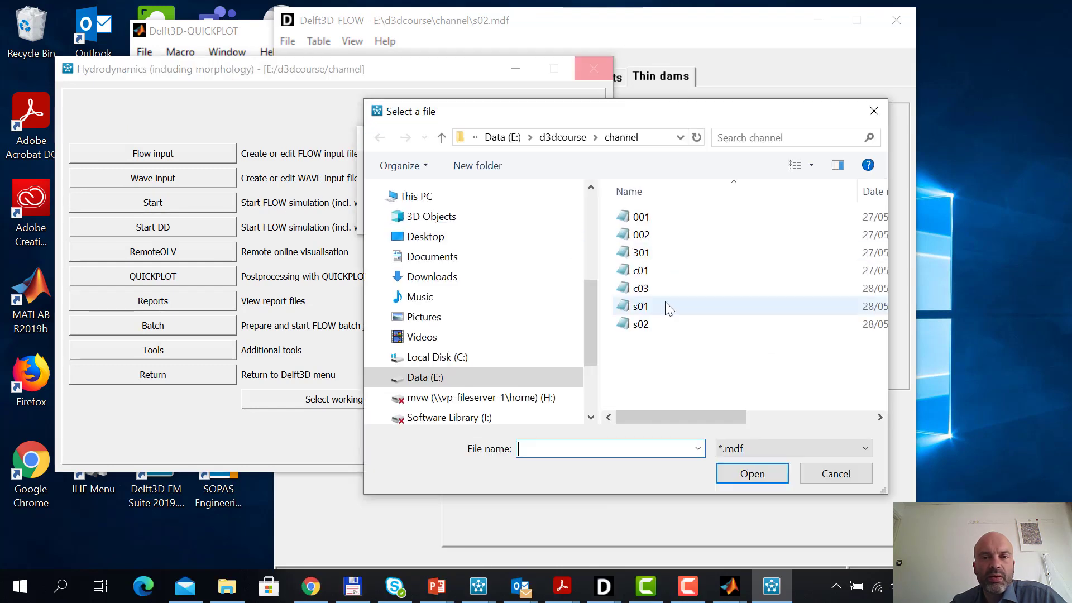
{"action": "double_click", "coordinate": [642, 324]}
{"action": "left_click", "coordinate": [401, 218]}
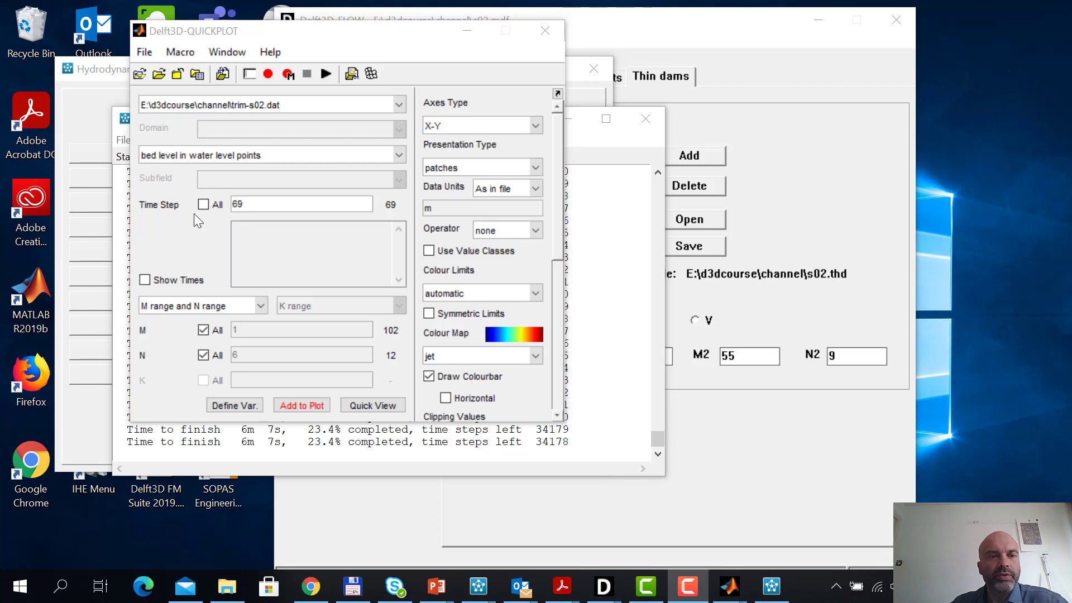
Reload trim-s02.dat in QUICKPLOT and plot the bed level in water level points at time step 1 in a maximised figure
{"action": "left_click", "coordinate": [138, 79]}
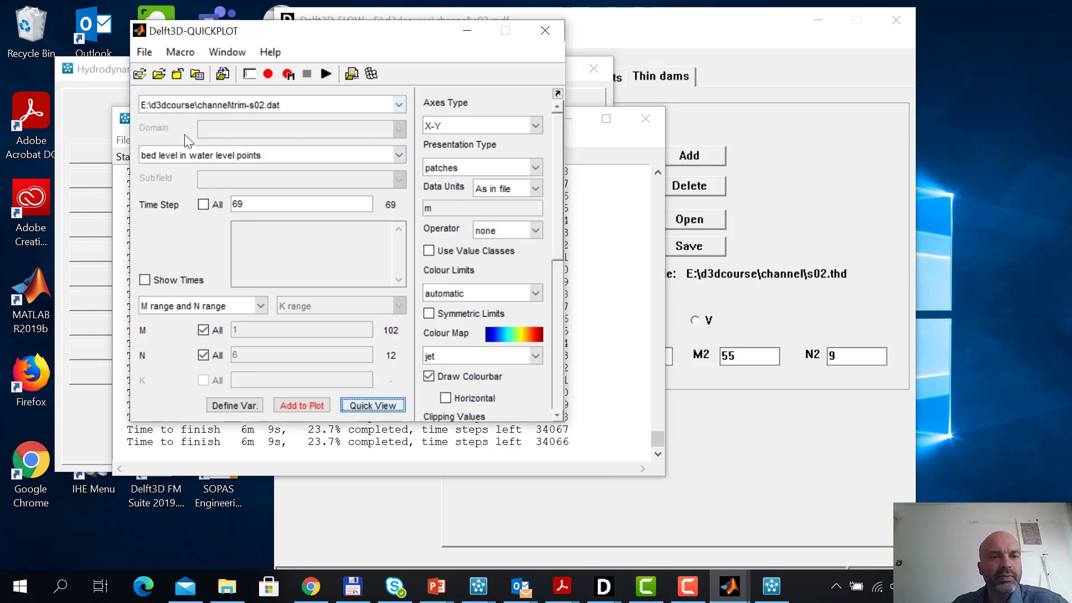
{"action": "left_click_drag", "start_coordinate": [256, 207], "coordinate": [227, 204]}
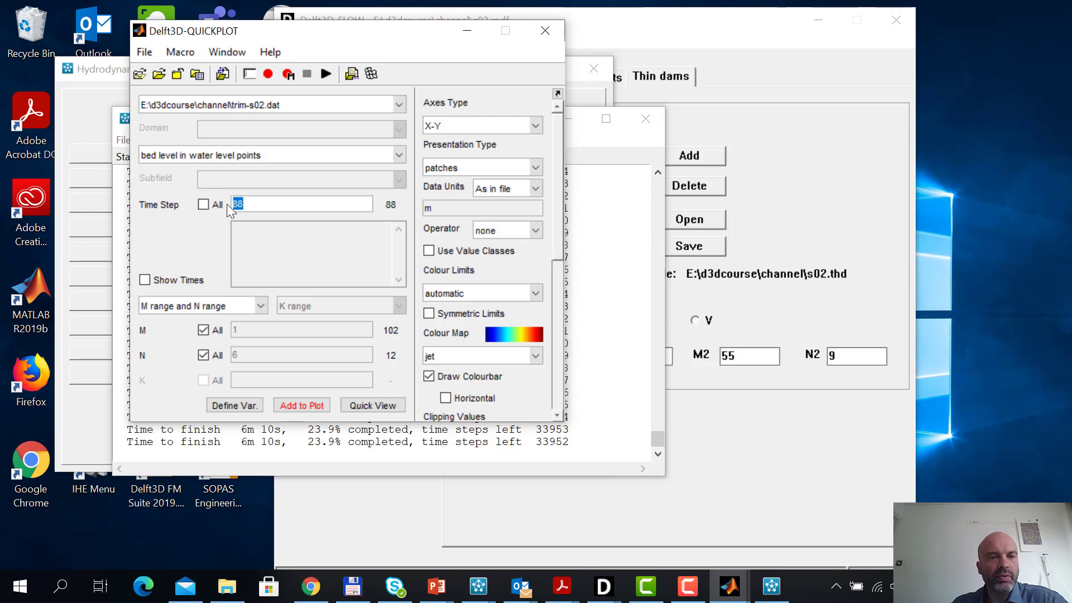
{"action": "type", "text": "1"}
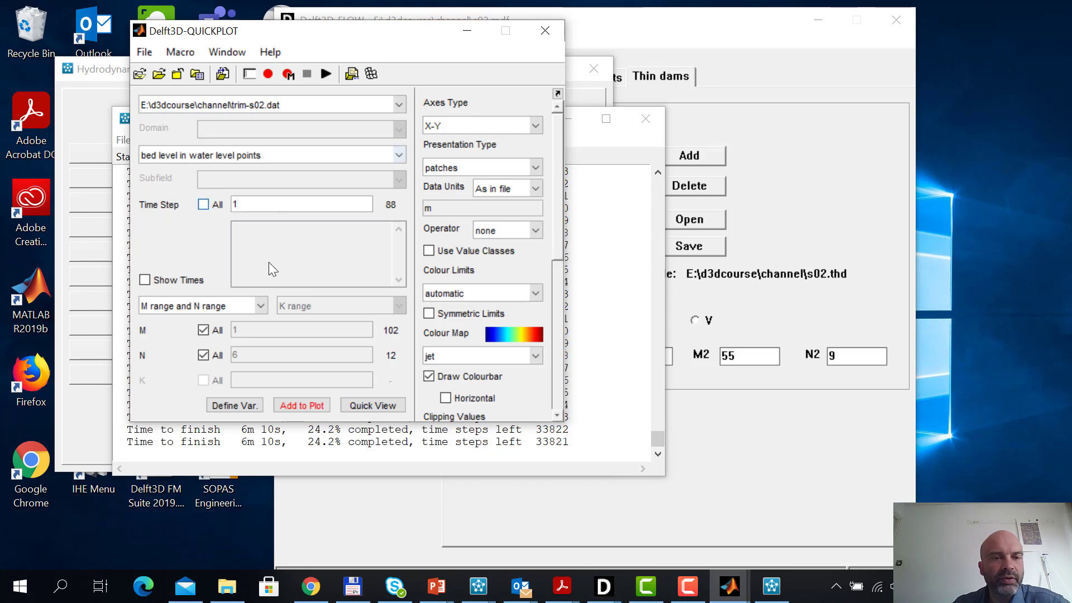
{"action": "left_click", "coordinate": [371, 404]}
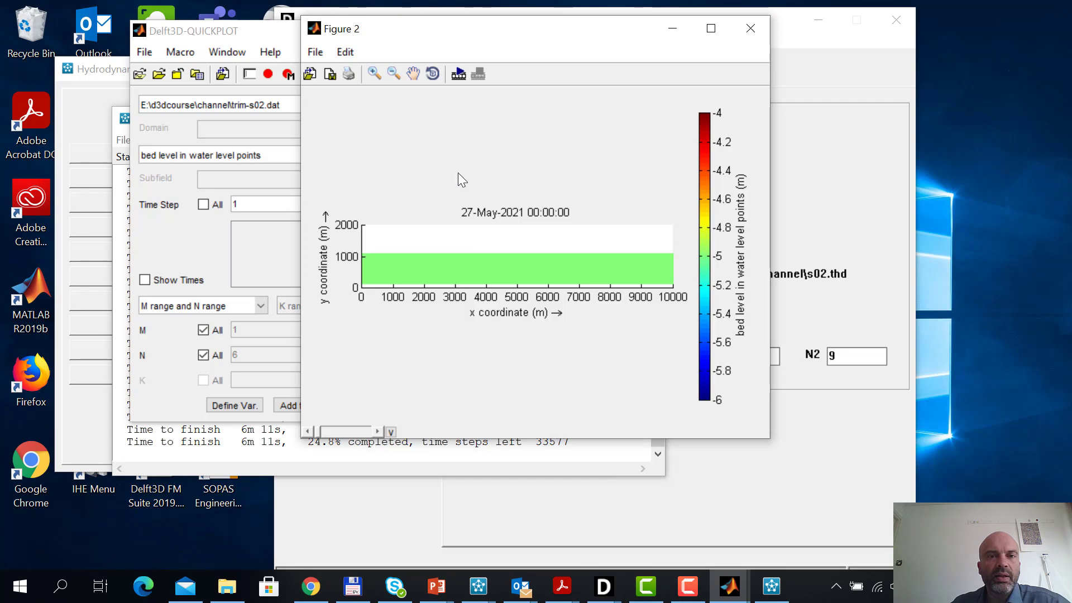
{"action": "left_click", "coordinate": [711, 29]}
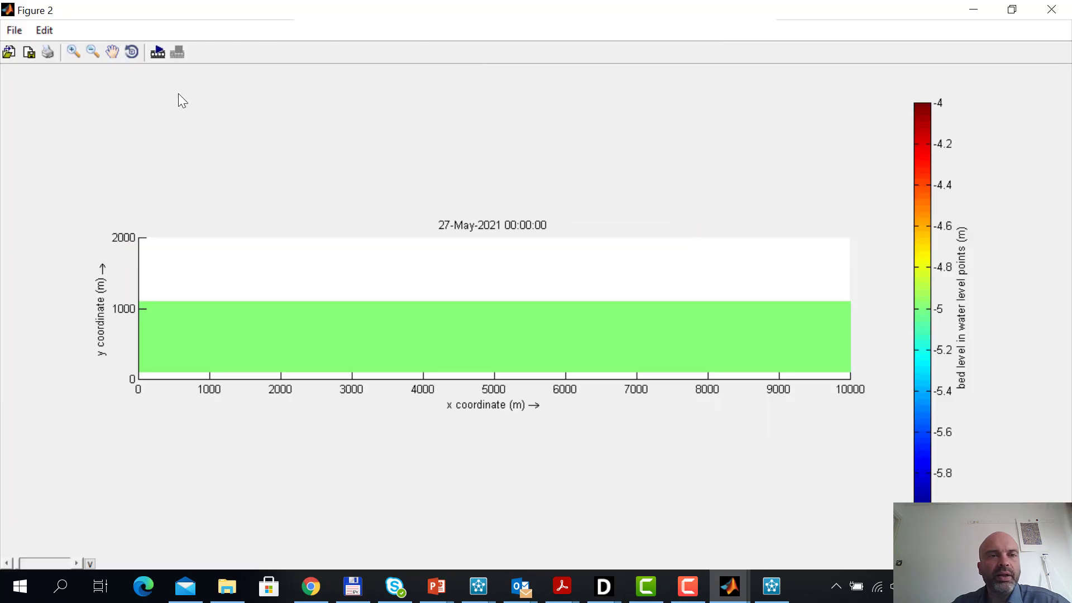
Animate the bed level figure over steps 1:88 without output at a maximum of 25 fps, and close the figure
{"action": "left_click", "coordinate": [157, 53]}
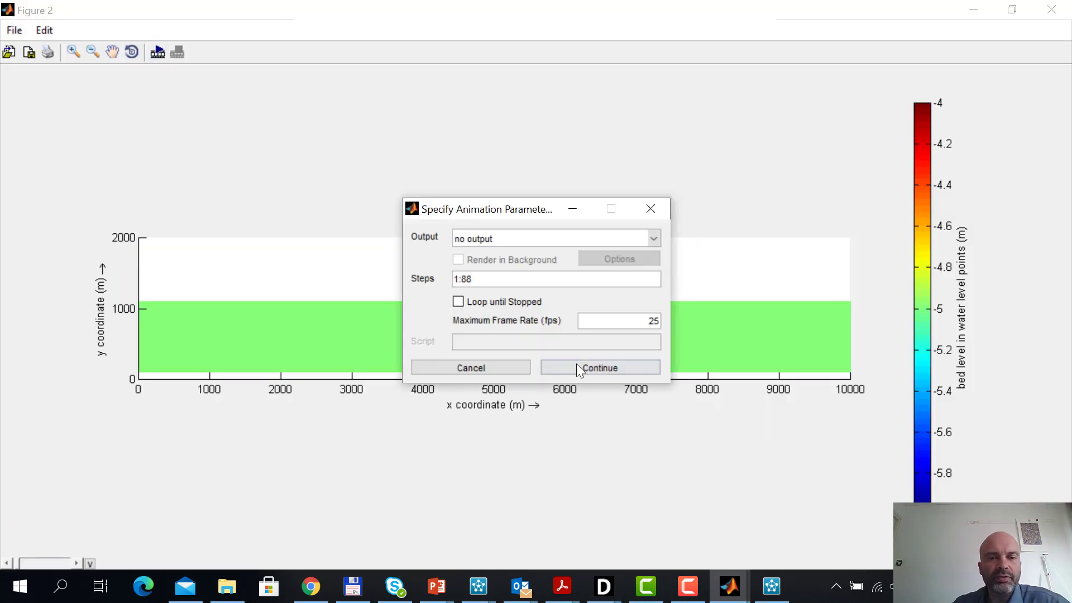
{"action": "left_click", "coordinate": [586, 367]}
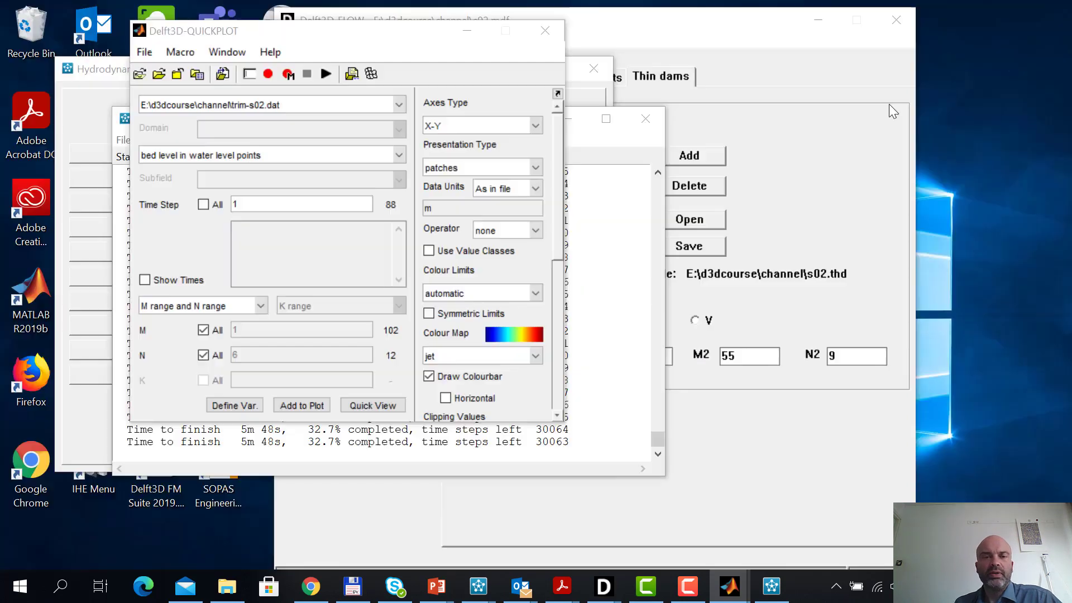
{"action": "left_click", "coordinate": [1055, 11]}
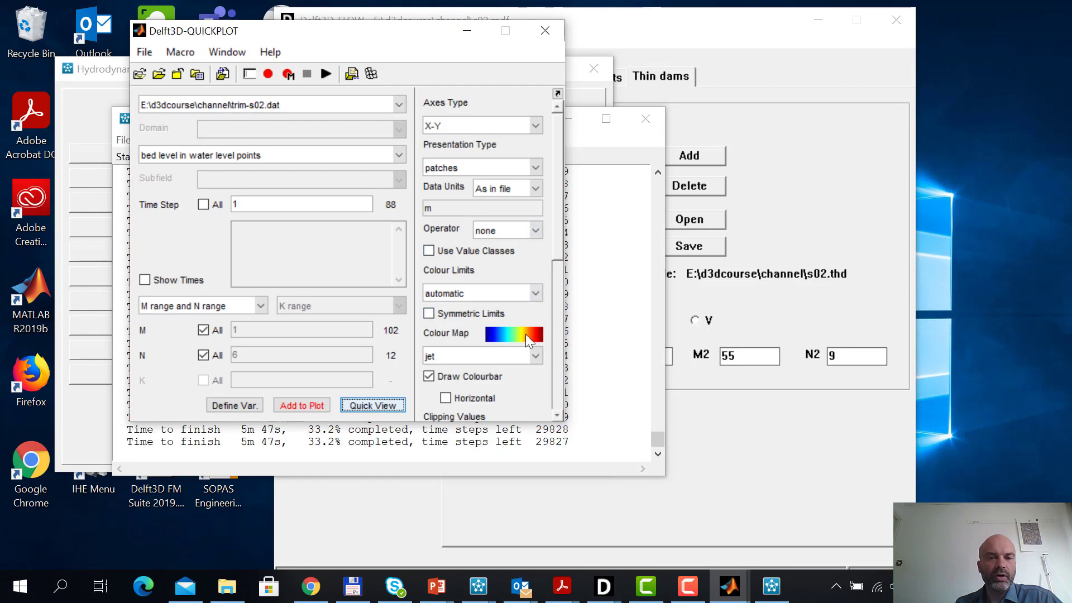
Set the colour map to earth2 and the presentation type to continuous shades, and plot the bed level in a new figure
{"action": "left_click", "coordinate": [536, 356]}
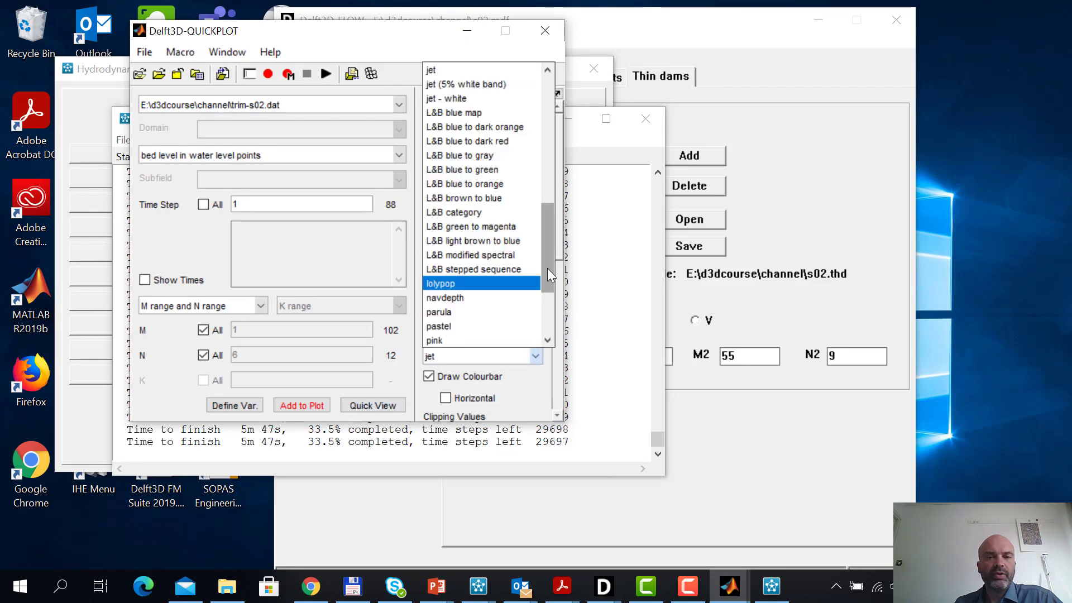
{"action": "left_click_drag", "start_coordinate": [547, 268], "coordinate": [548, 207]}
{"action": "left_click", "coordinate": [460, 154]}
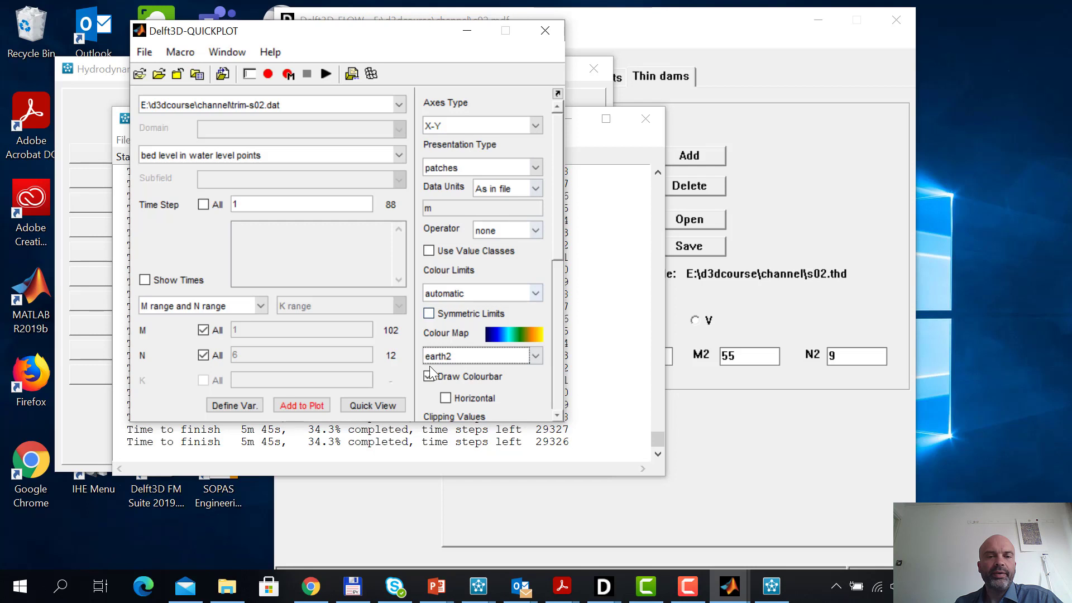
{"action": "left_click", "coordinate": [468, 167]}
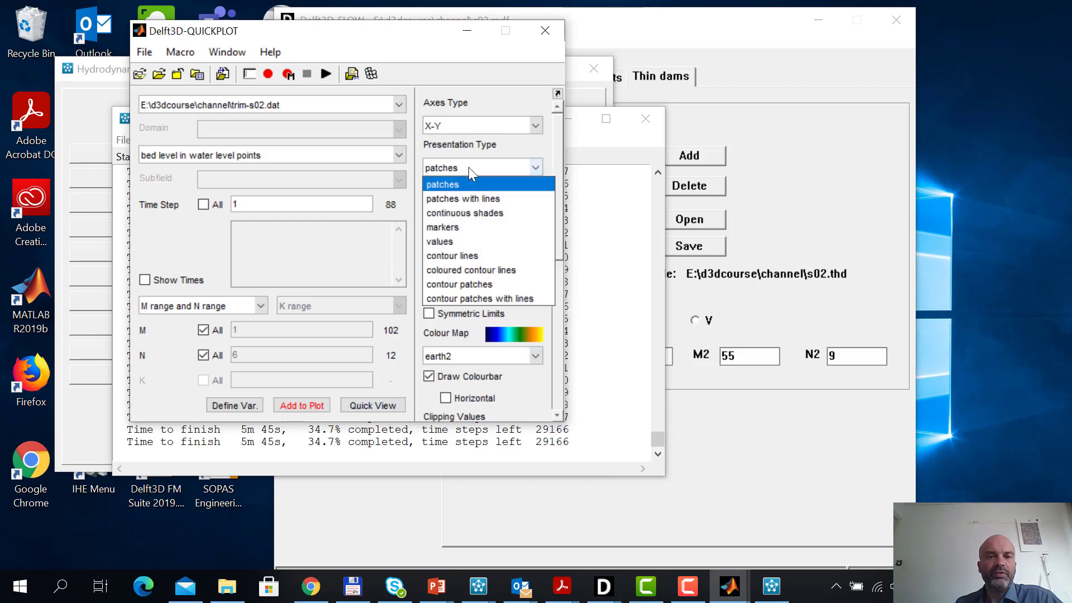
{"action": "left_click", "coordinate": [471, 212]}
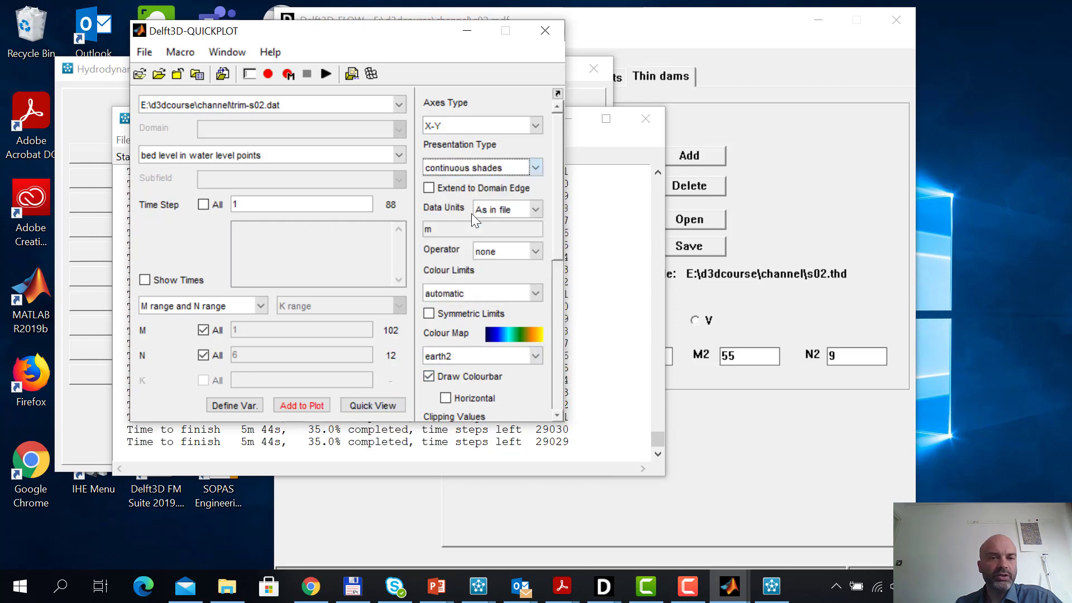
{"action": "left_click", "coordinate": [386, 405]}
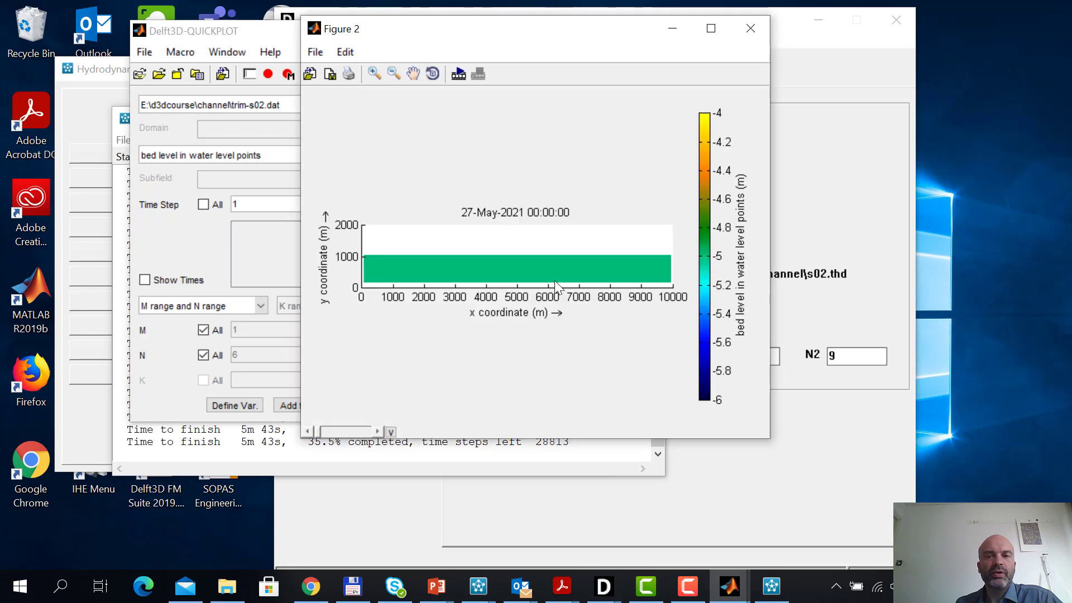
Animate the continuous-shades bed level over steps 1:88 in a maximised figure, stop the animation and minimise the figure
{"action": "left_click", "coordinate": [458, 73]}
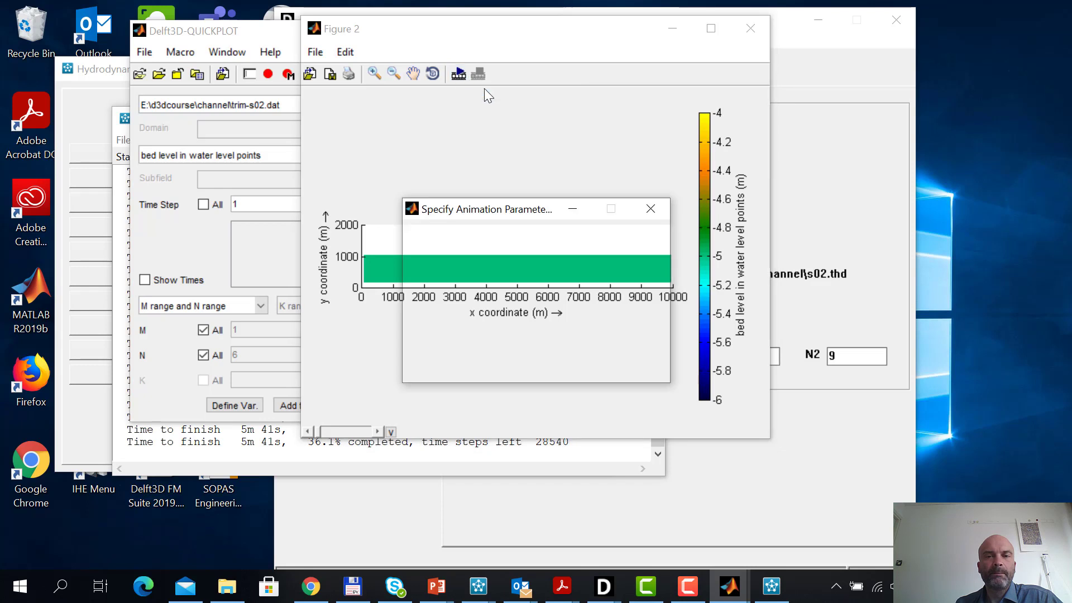
{"action": "left_click", "coordinate": [606, 369]}
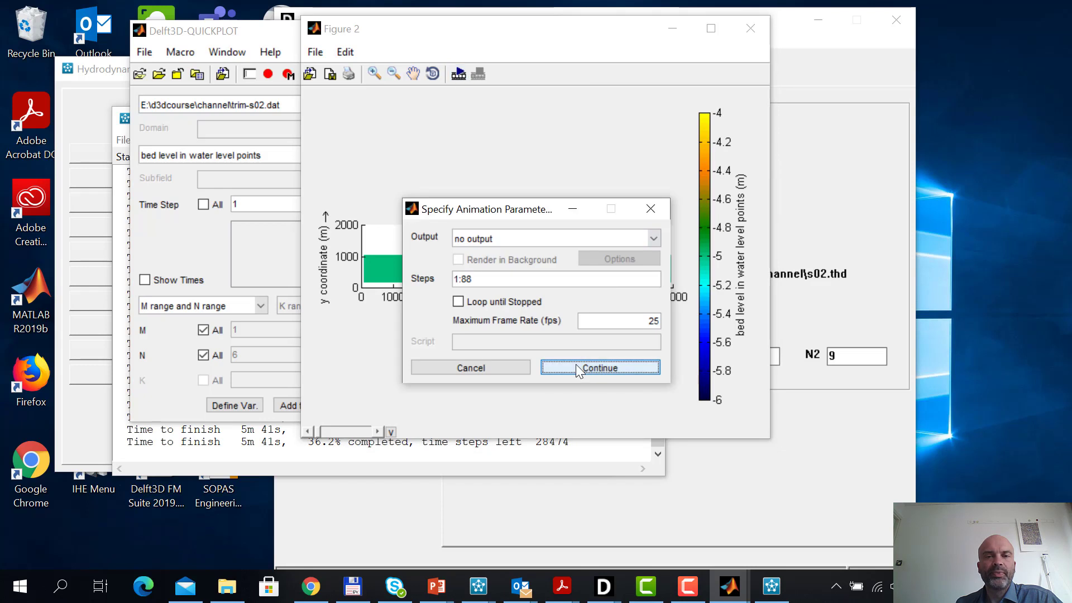
{"action": "left_click", "coordinate": [711, 49]}
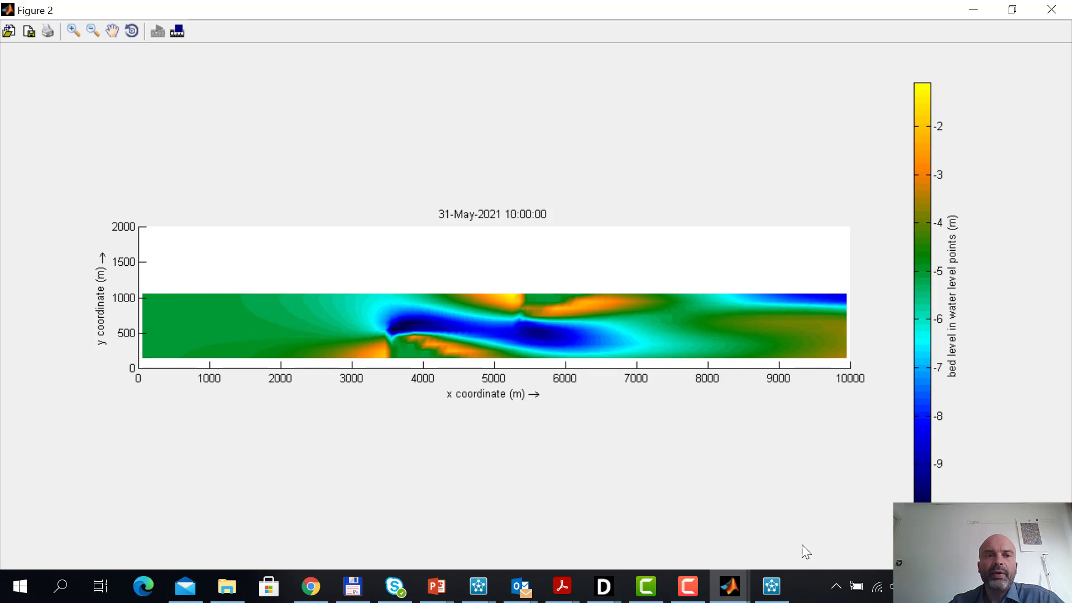
{"action": "left_click", "coordinate": [178, 32]}
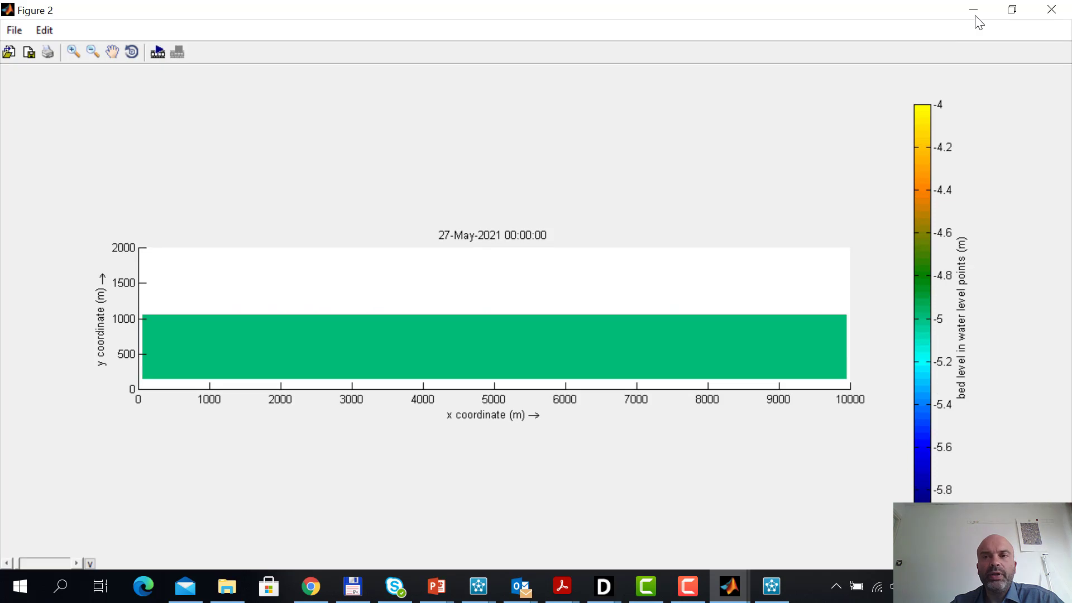
{"action": "left_click", "coordinate": [973, 13]}
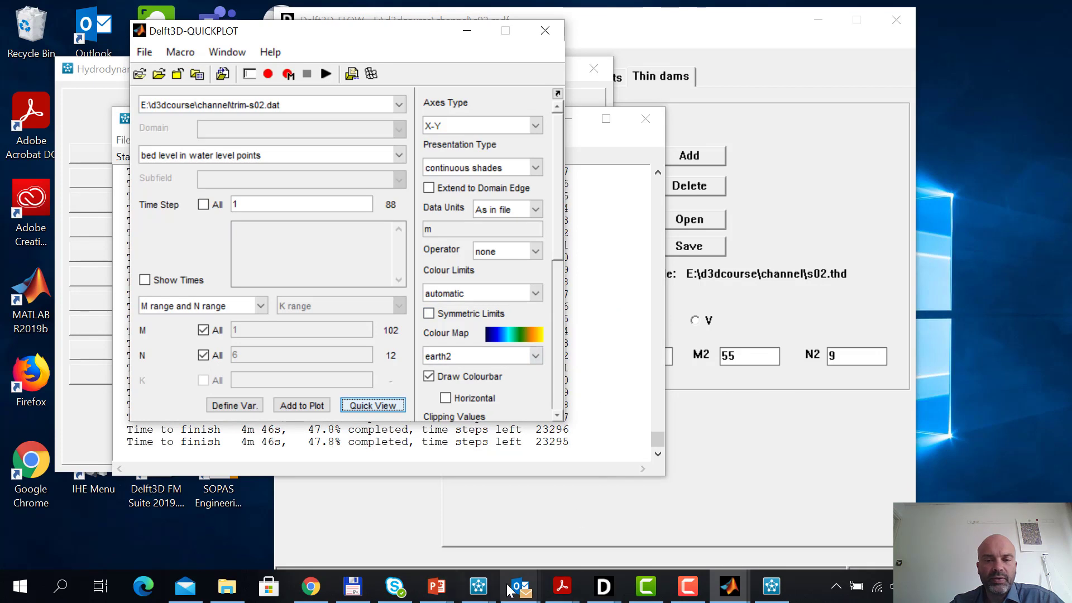
Switch to Total Commander, open s02.mor to check the transverse bed gradient factor AlfaBn, and close the file
{"action": "left_click", "coordinate": [353, 587]}
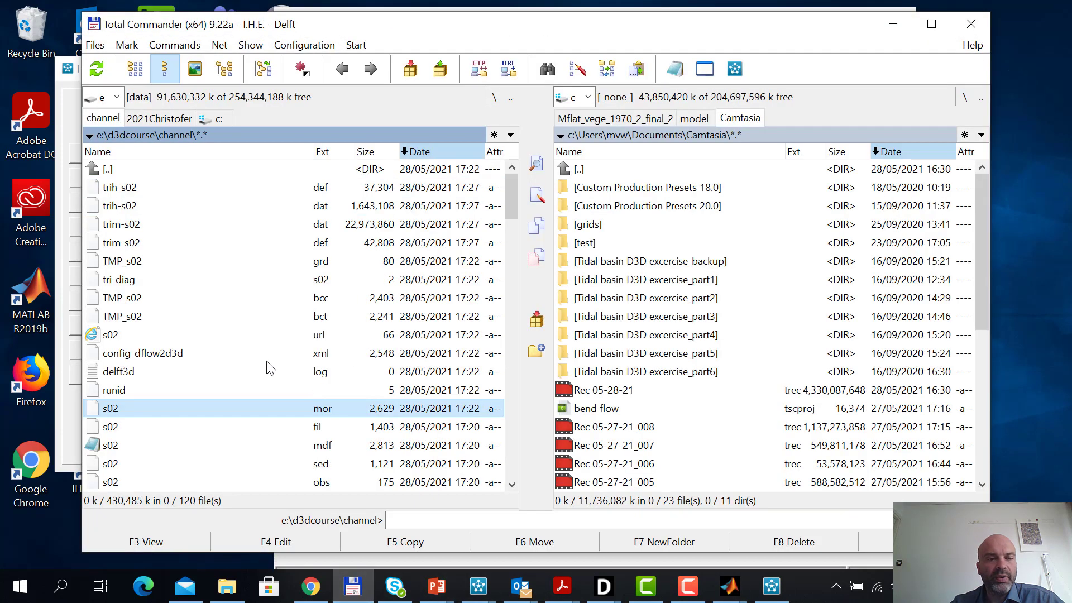
{"action": "double_click", "coordinate": [329, 408]}
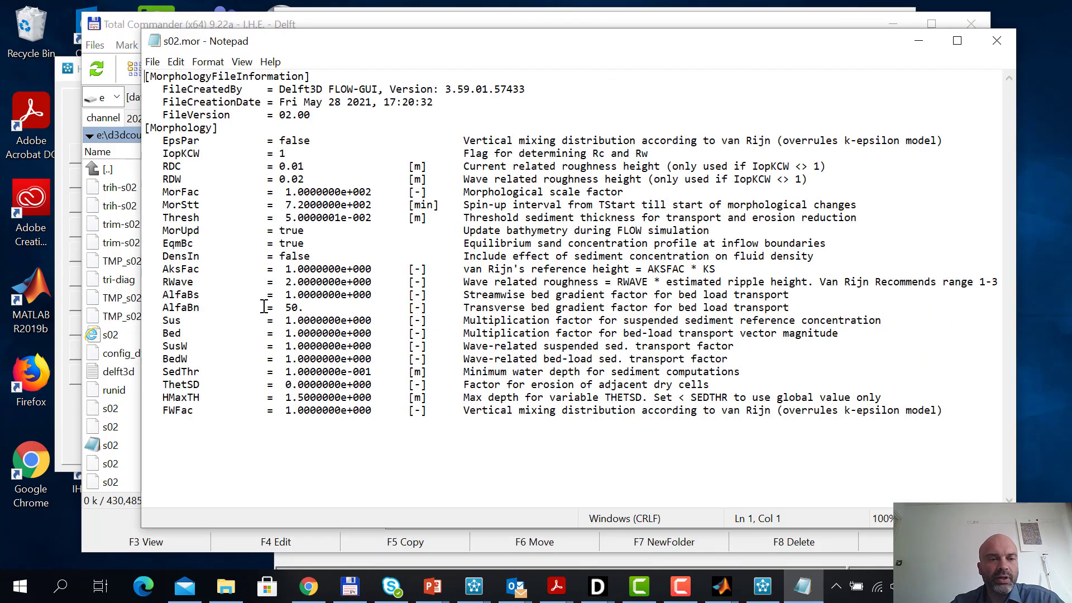
{"action": "double_click", "coordinate": [289, 307]}
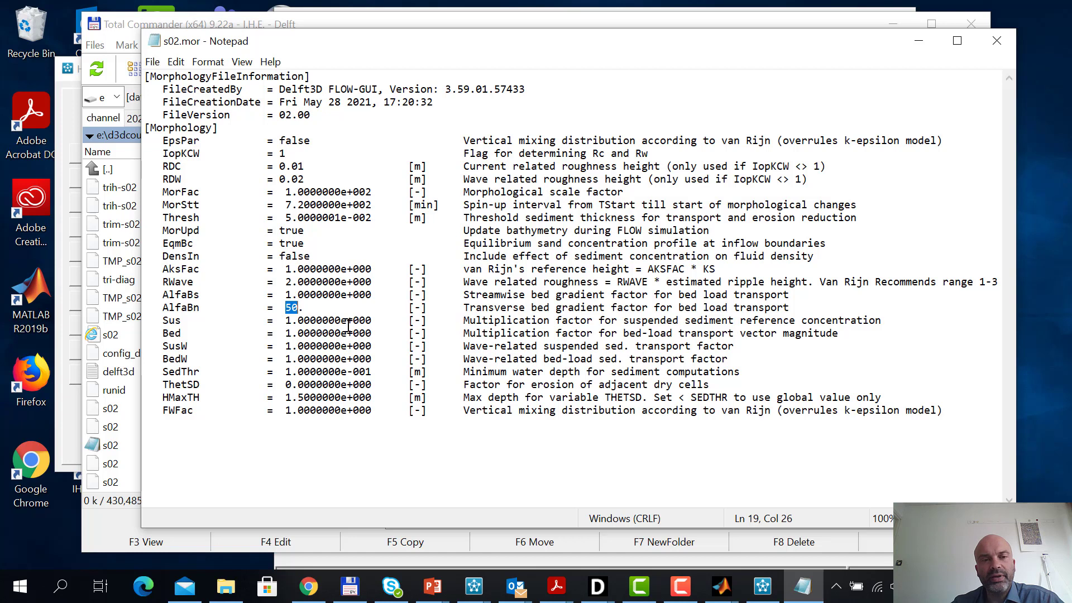
{"action": "left_click", "coordinate": [997, 43]}
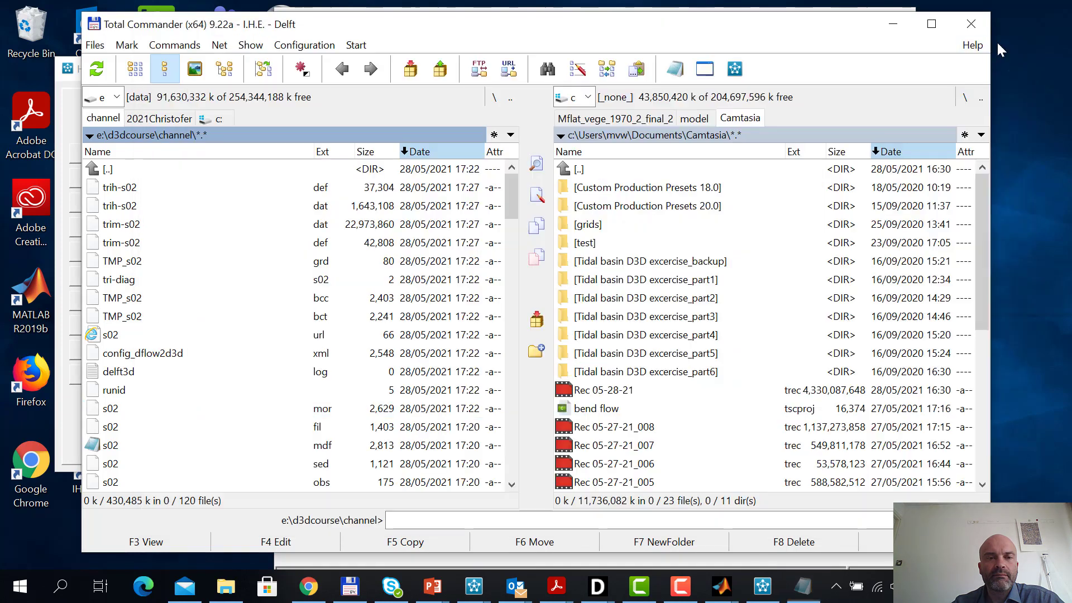